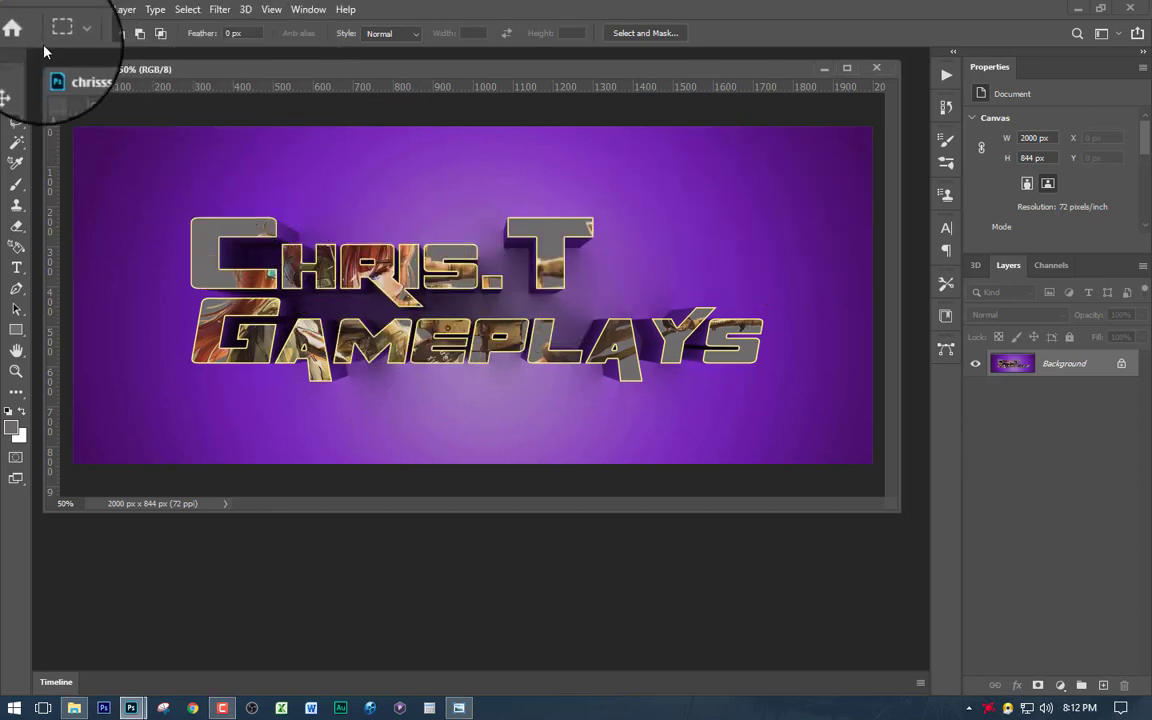
Create a new document 2000 pixels wide and 850 pixels high with a white background
left_click(35, 12)
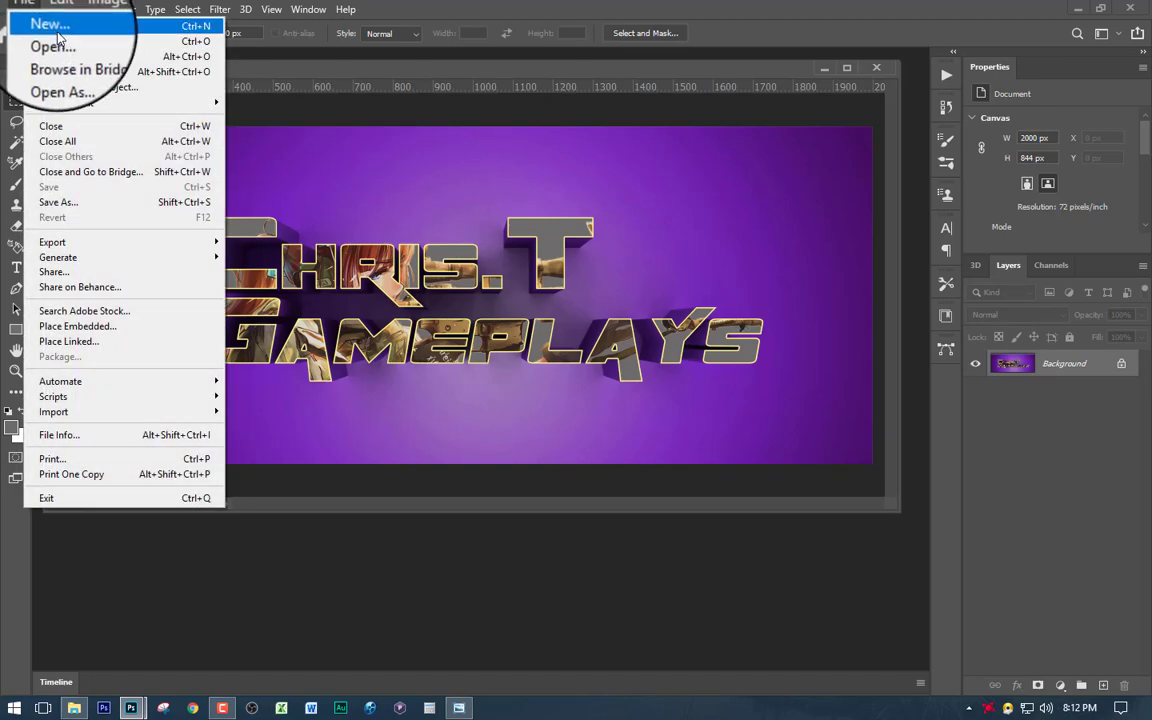
left_click(45, 27)
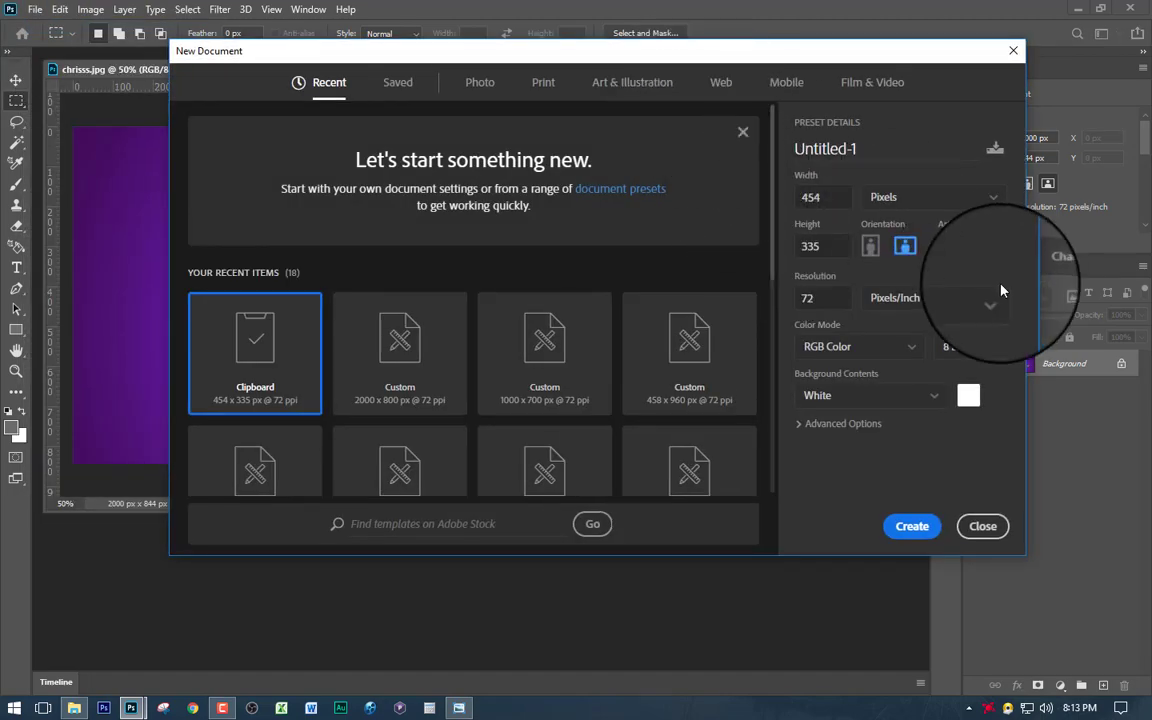
left_click_drag(839, 199, 769, 197)
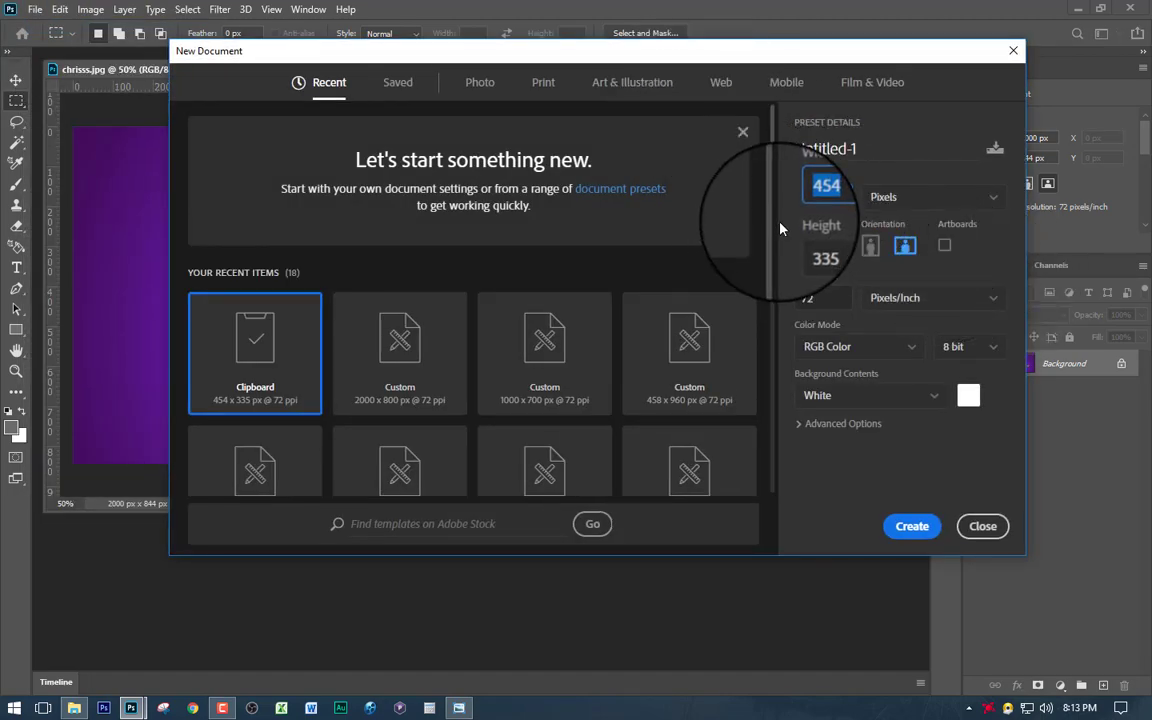
type("2000")
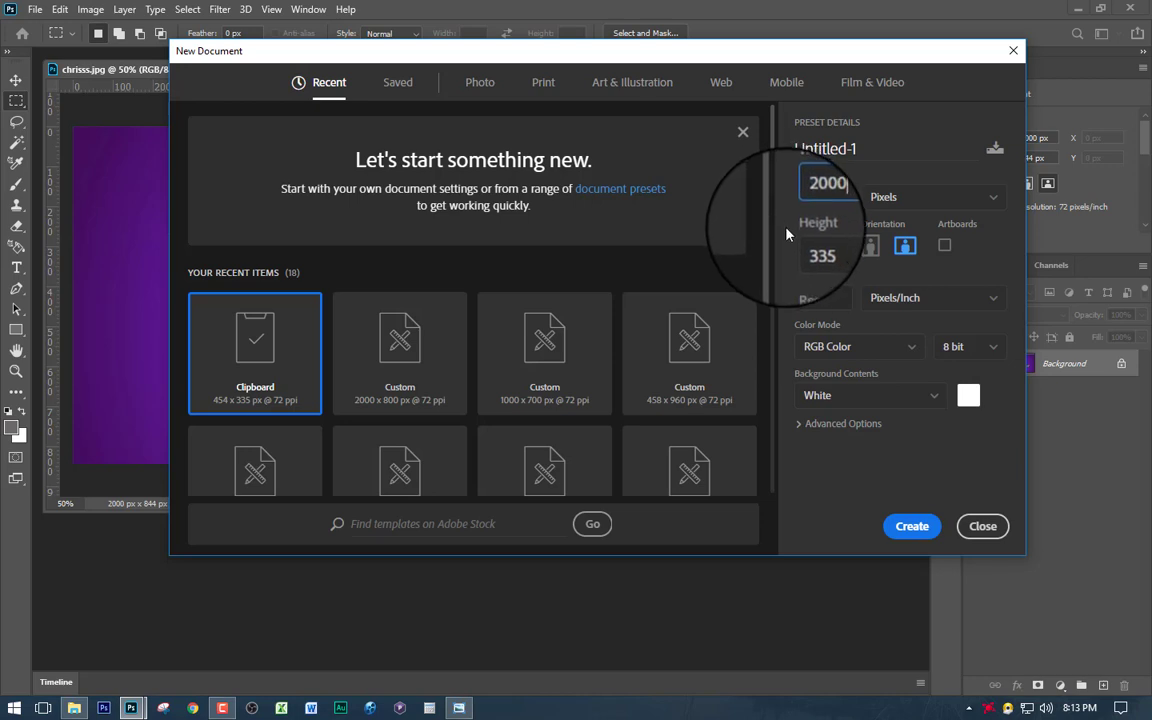
key("Tab")
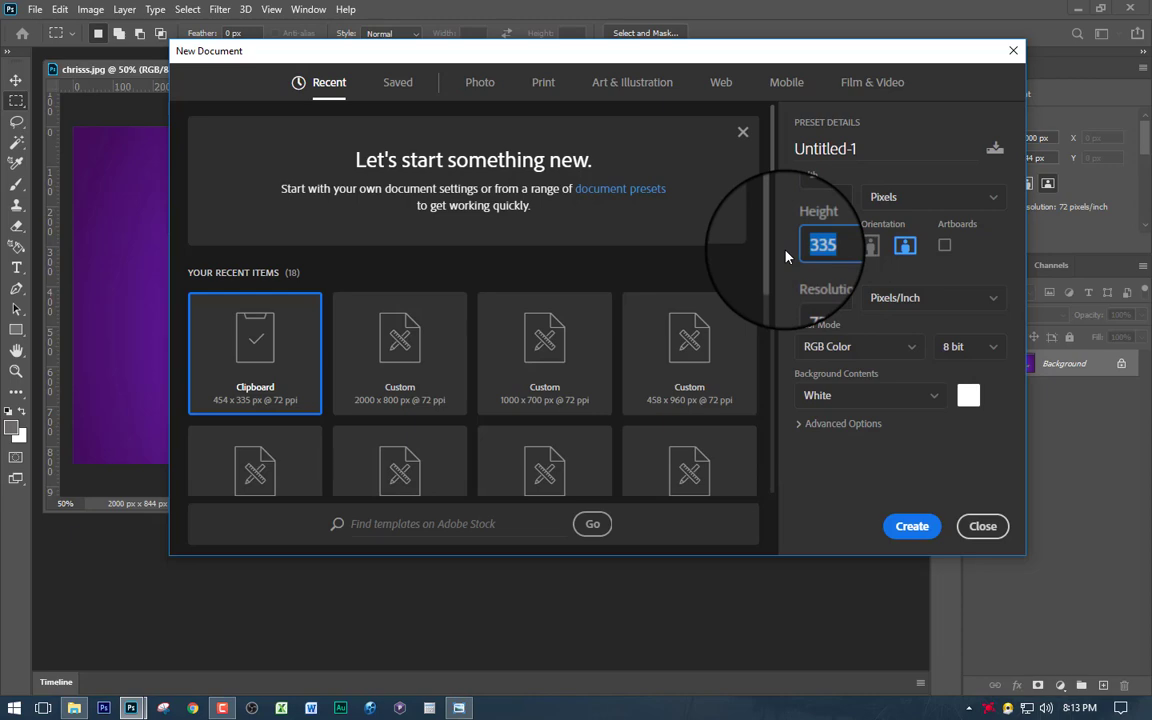
type("850")
key("Return")
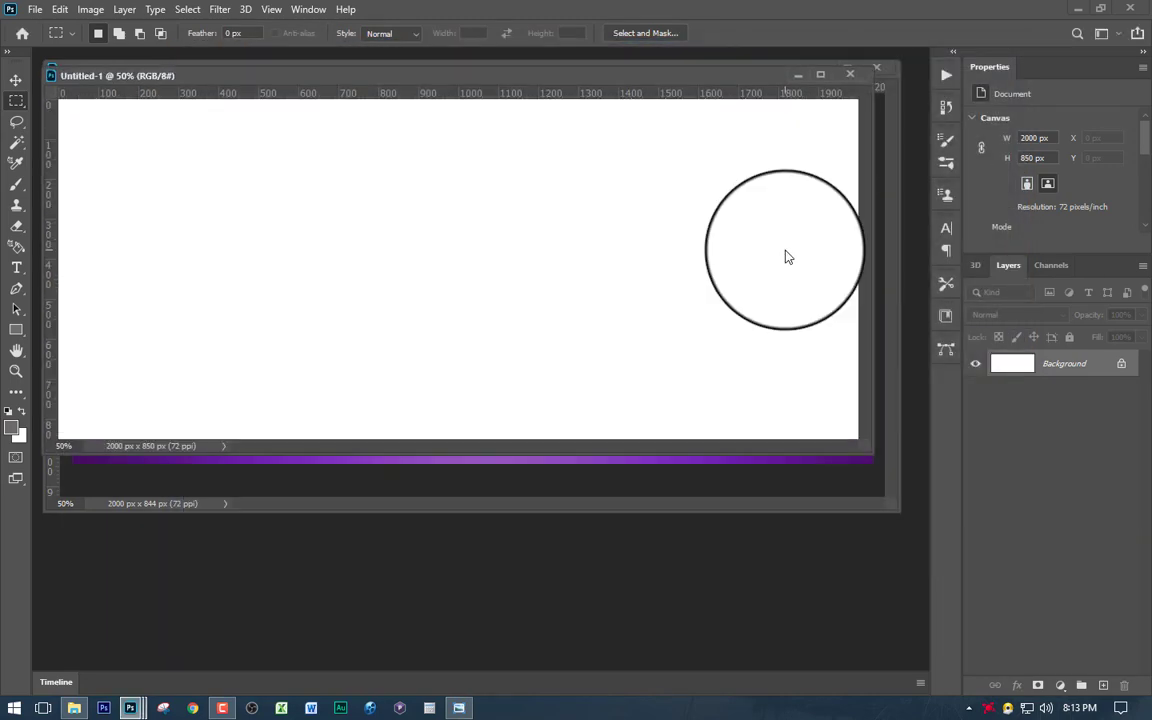
Enlarge the blank document's window around the canvas and place it partly over the chrisss.jpg reference window
left_click_drag(899, 511, 911, 577)
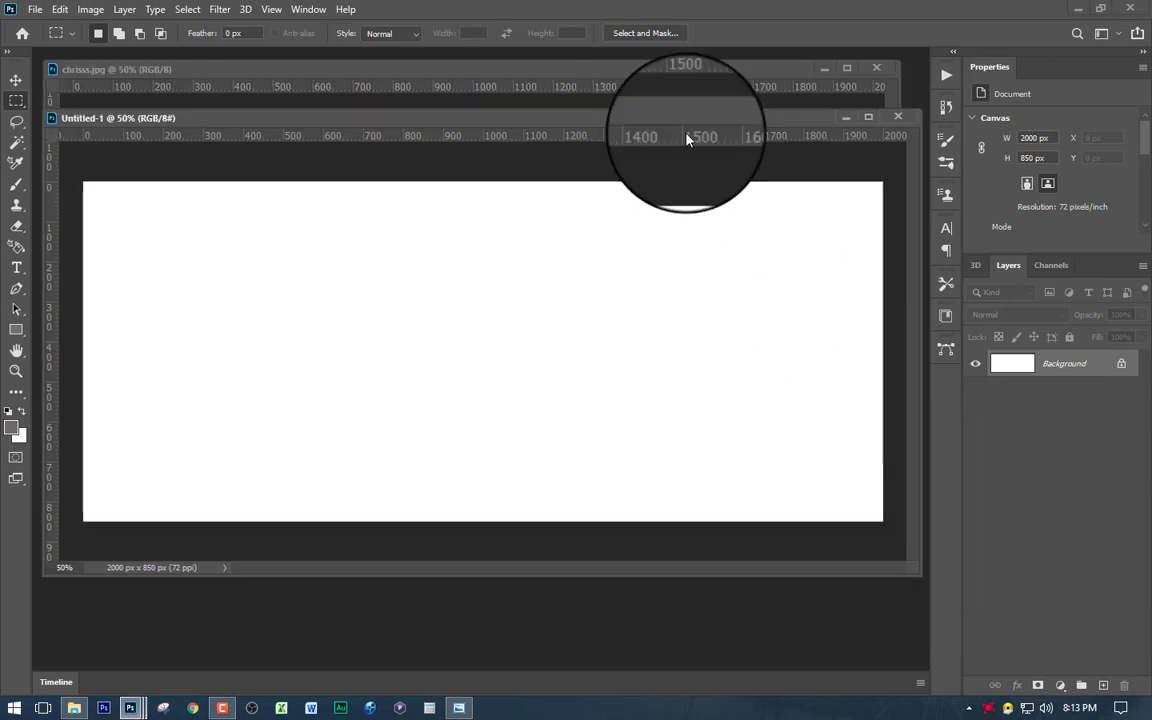
left_click_drag(666, 123, 677, 295)
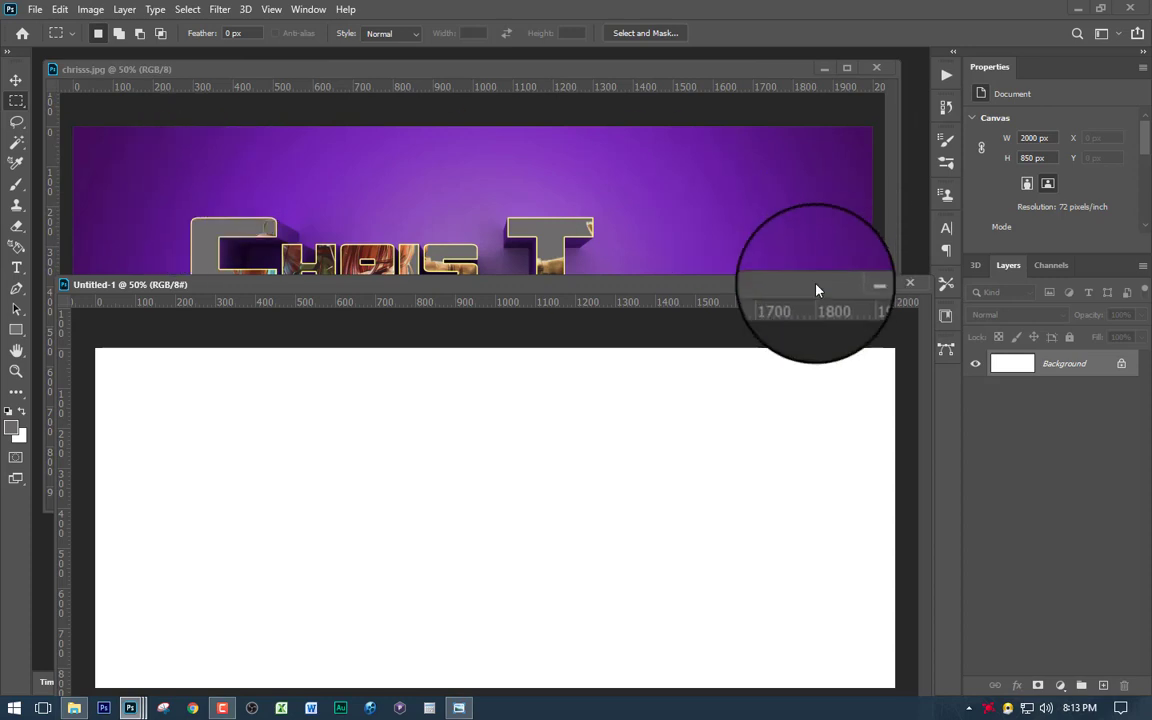
left_click_drag(775, 288, 790, 192)
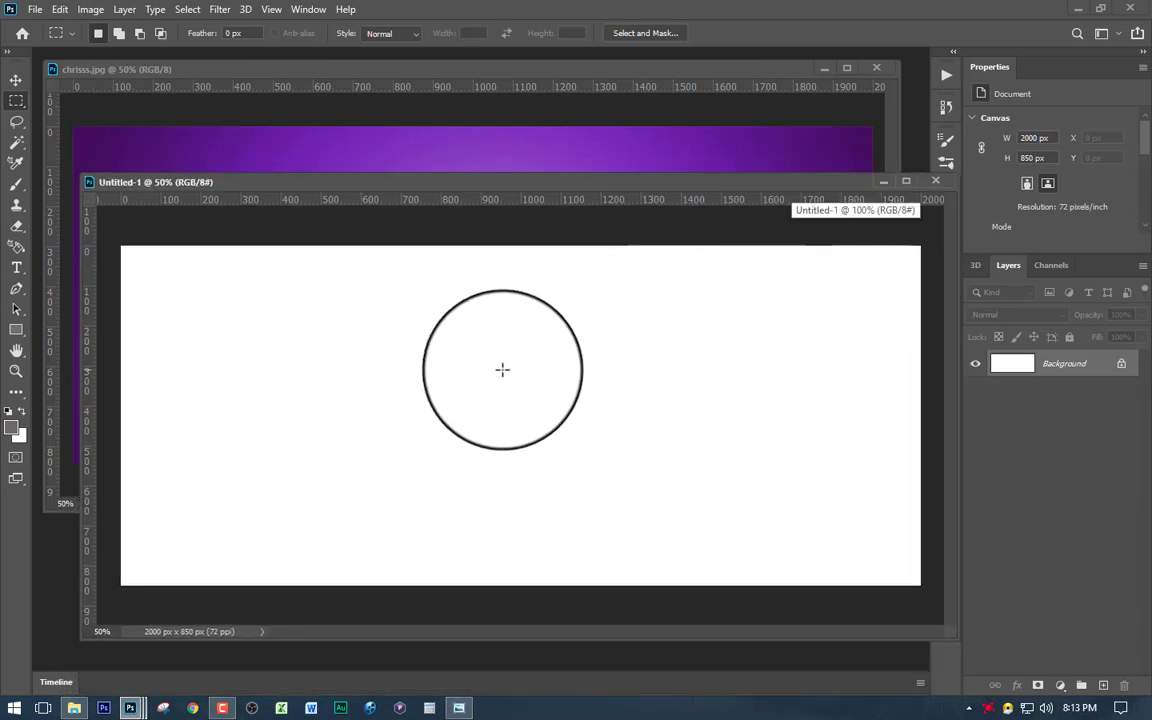
Choose the Gradient tool and edit its gradient, using dark purple #410c5a for the starting colour stop
left_click(17, 396)
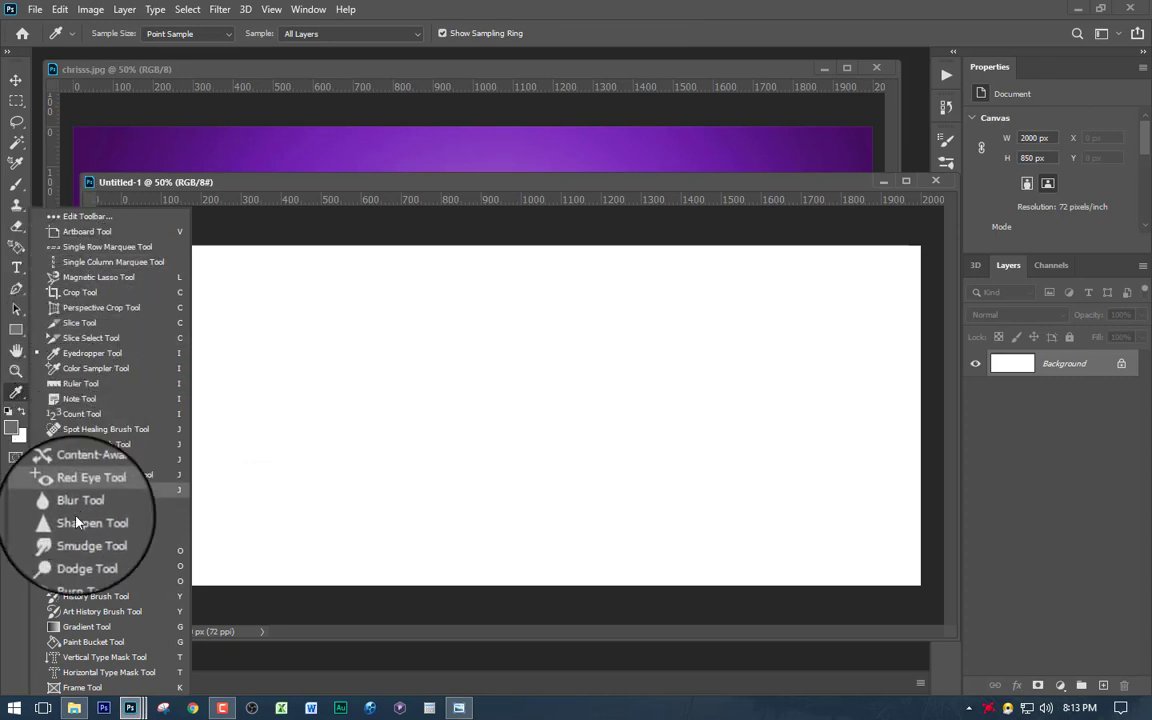
left_click(86, 630)
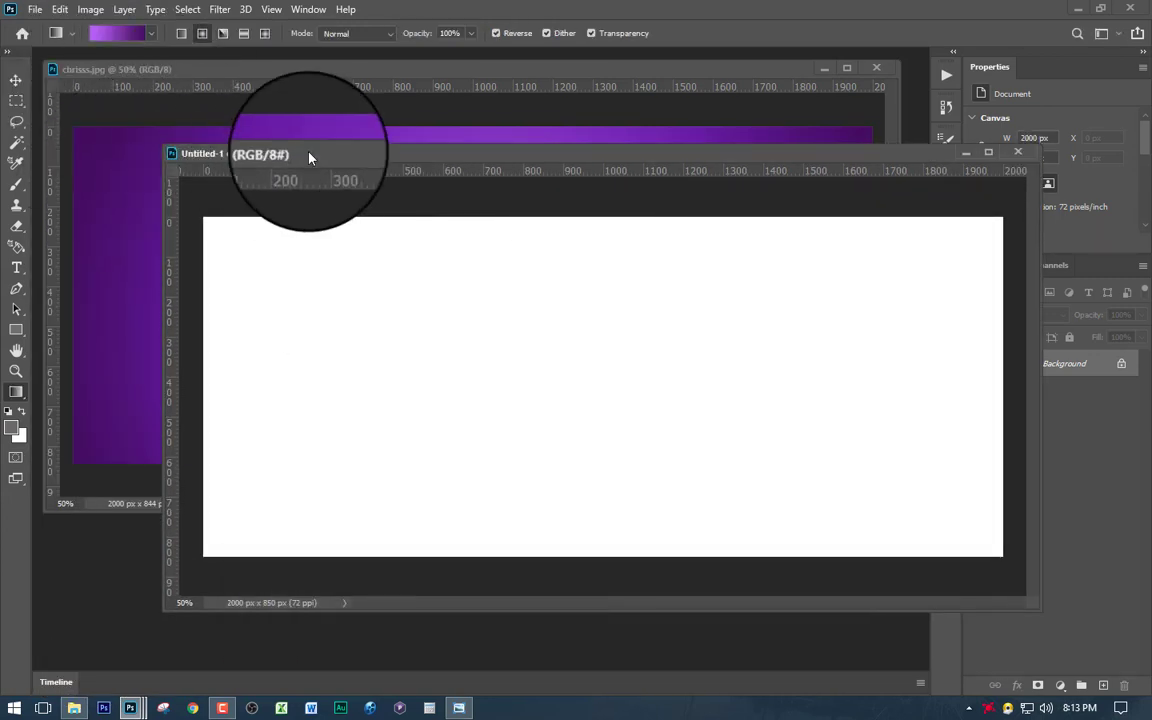
left_click_drag(277, 153, 207, 366)
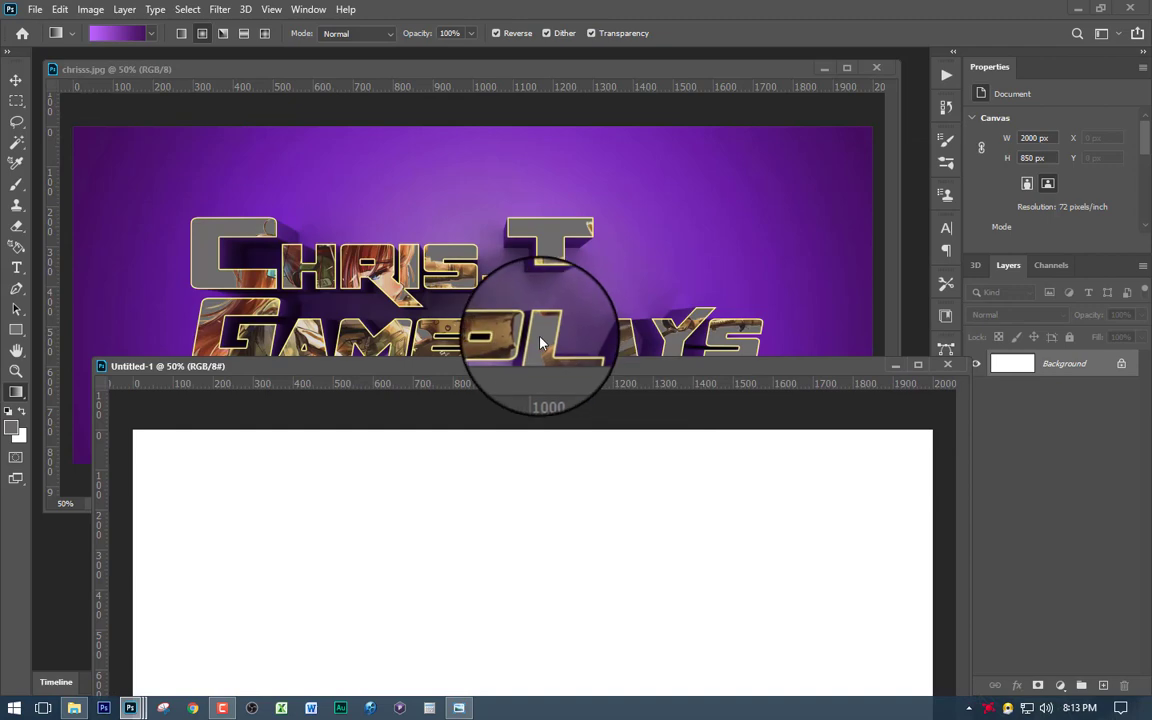
left_click_drag(540, 366, 380, 203)
left_click(117, 33)
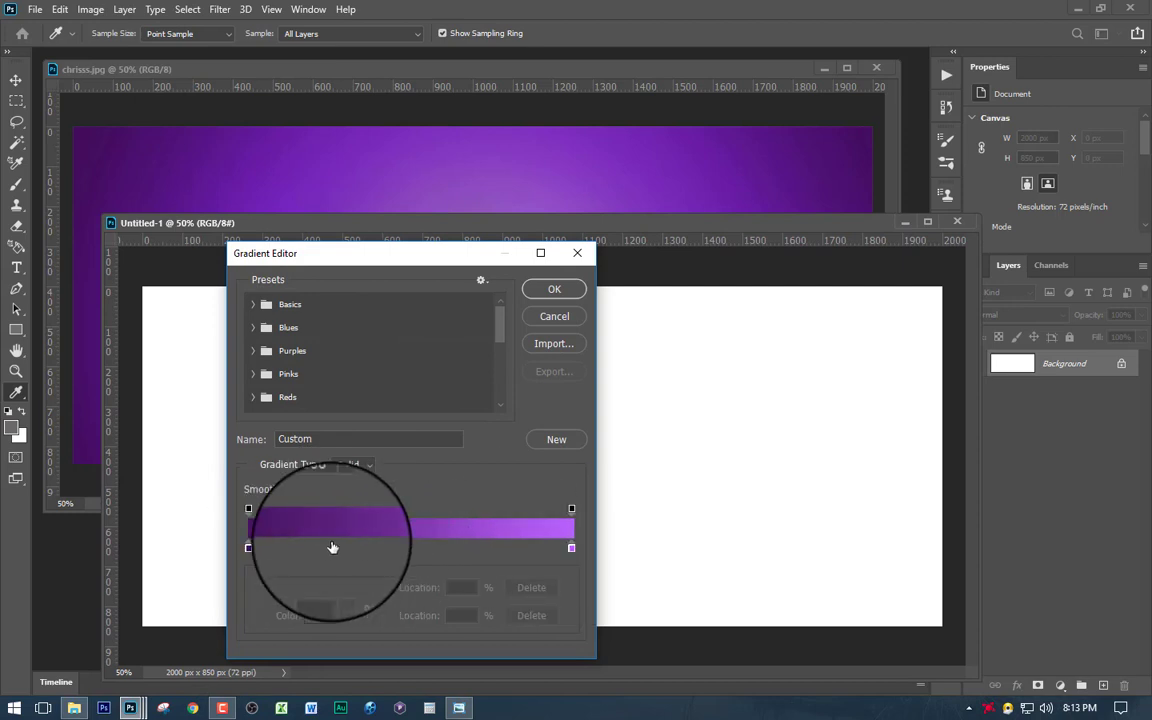
double_click(248, 549)
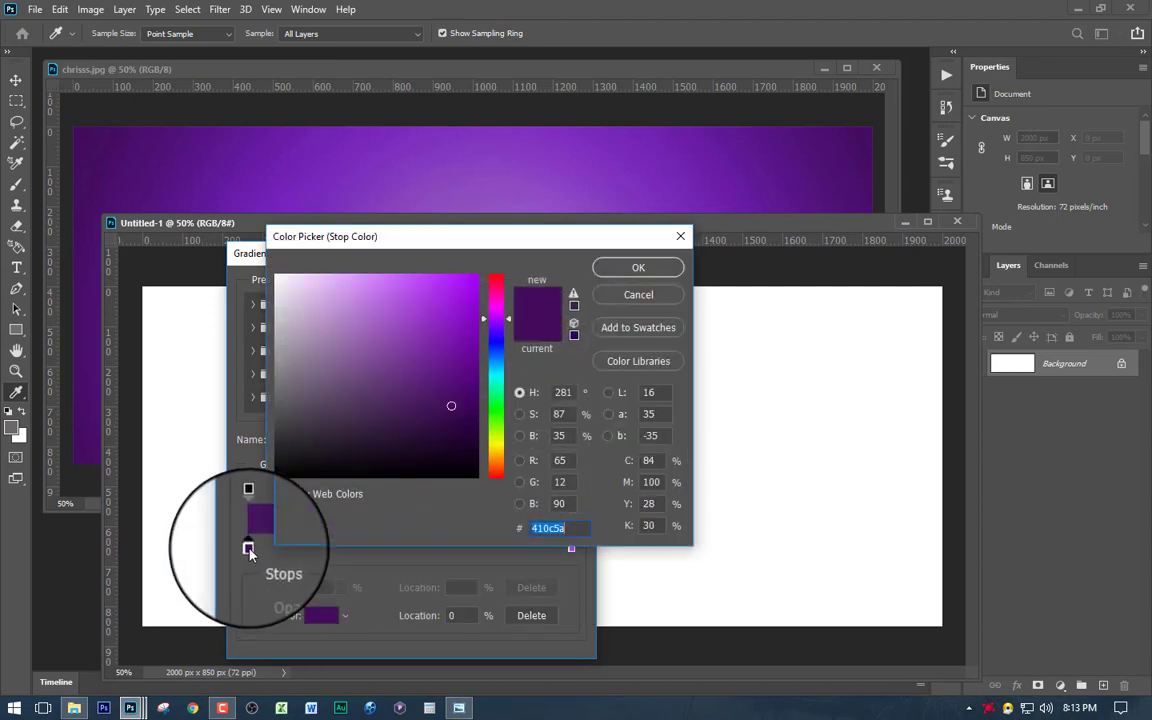
left_click(566, 530)
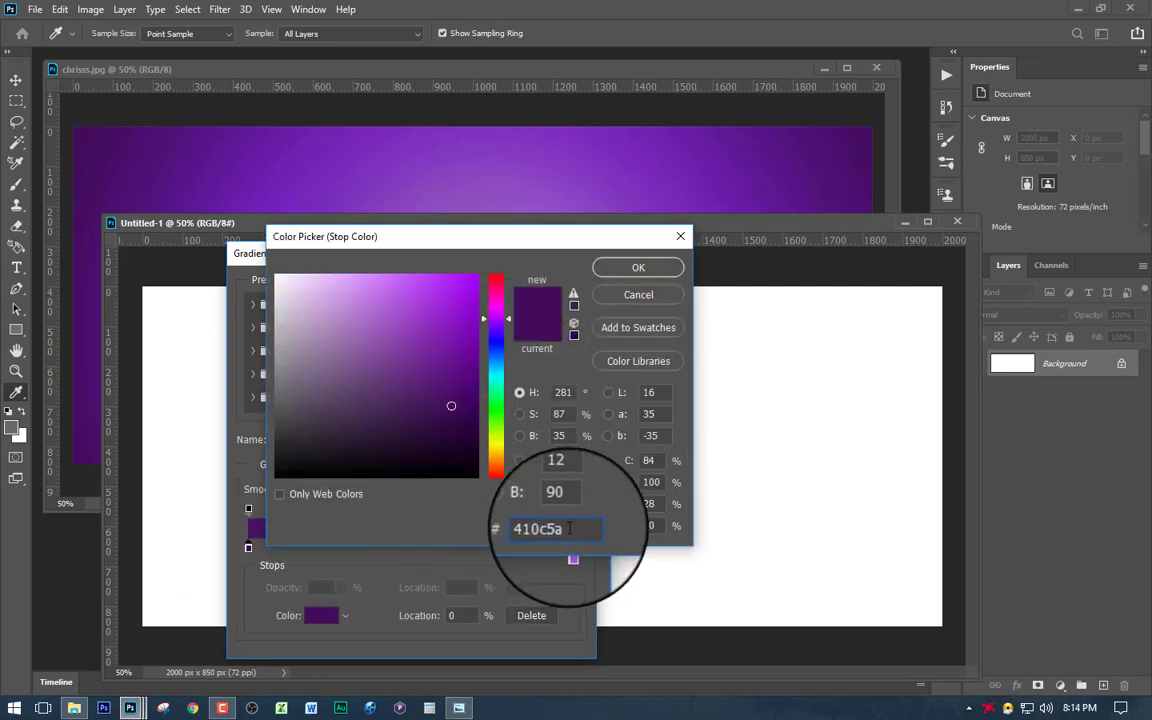
left_click(640, 267)
Use light purple #b861fb for the gradient's end colour stop and accept the gradient
double_click(572, 548)
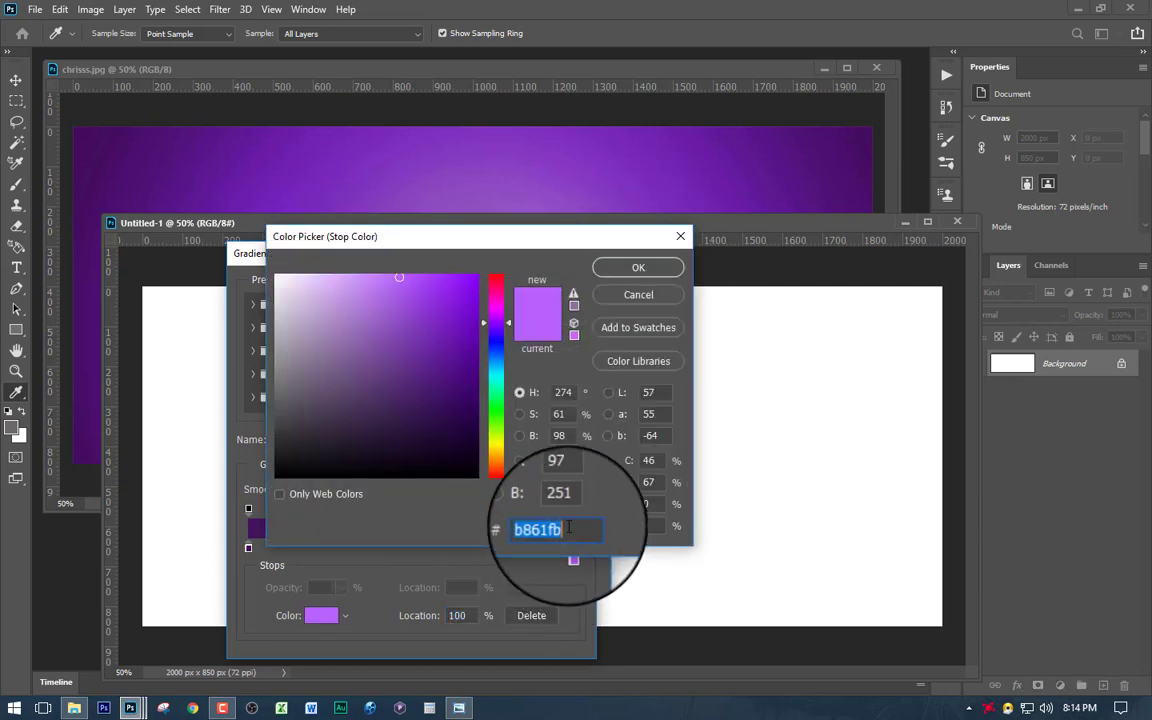
left_click(575, 525)
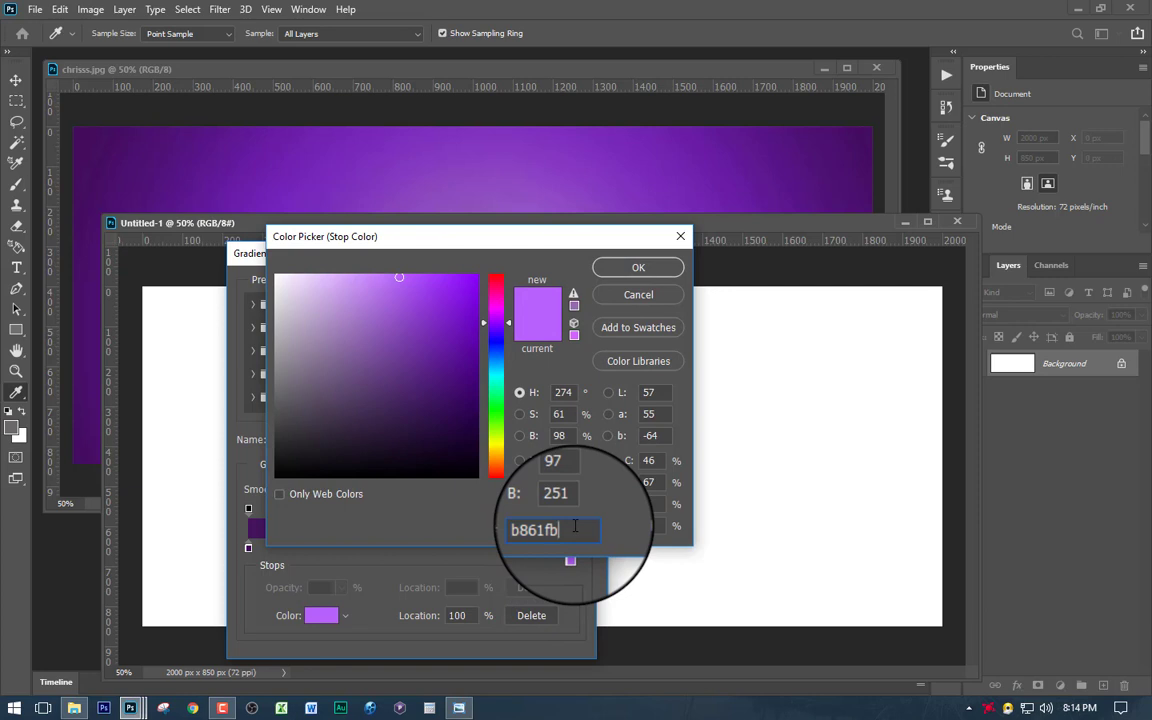
left_click(638, 268)
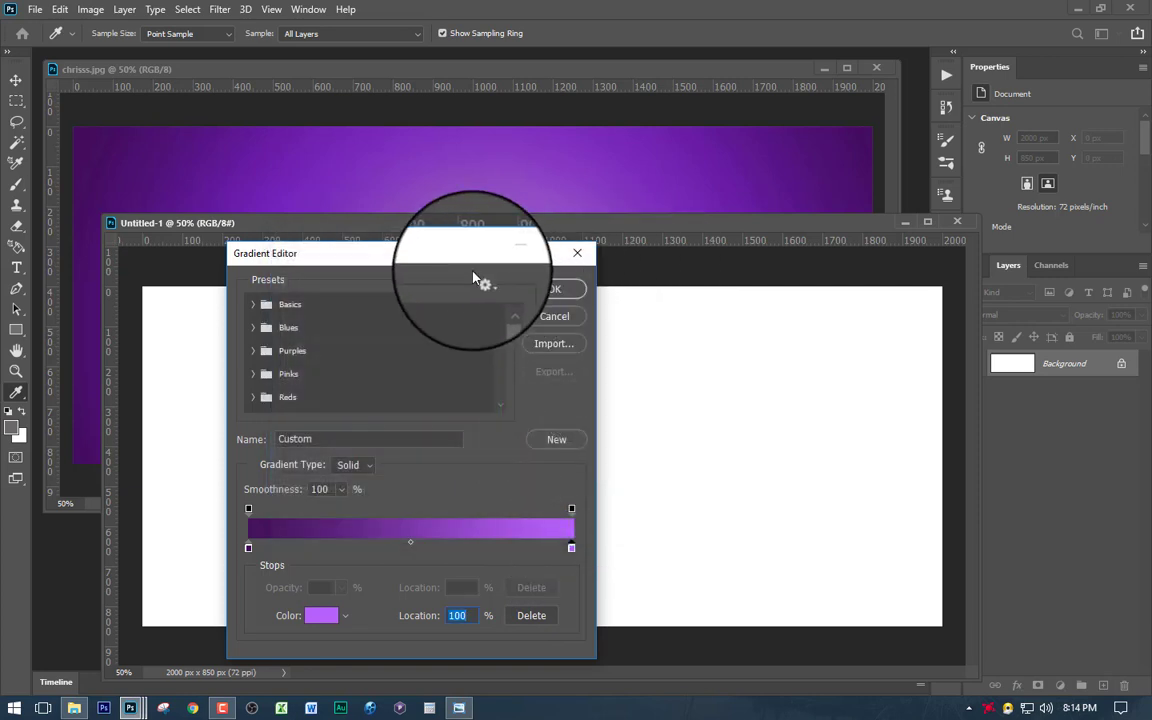
left_click_drag(430, 264, 440, 145)
left_click(571, 183)
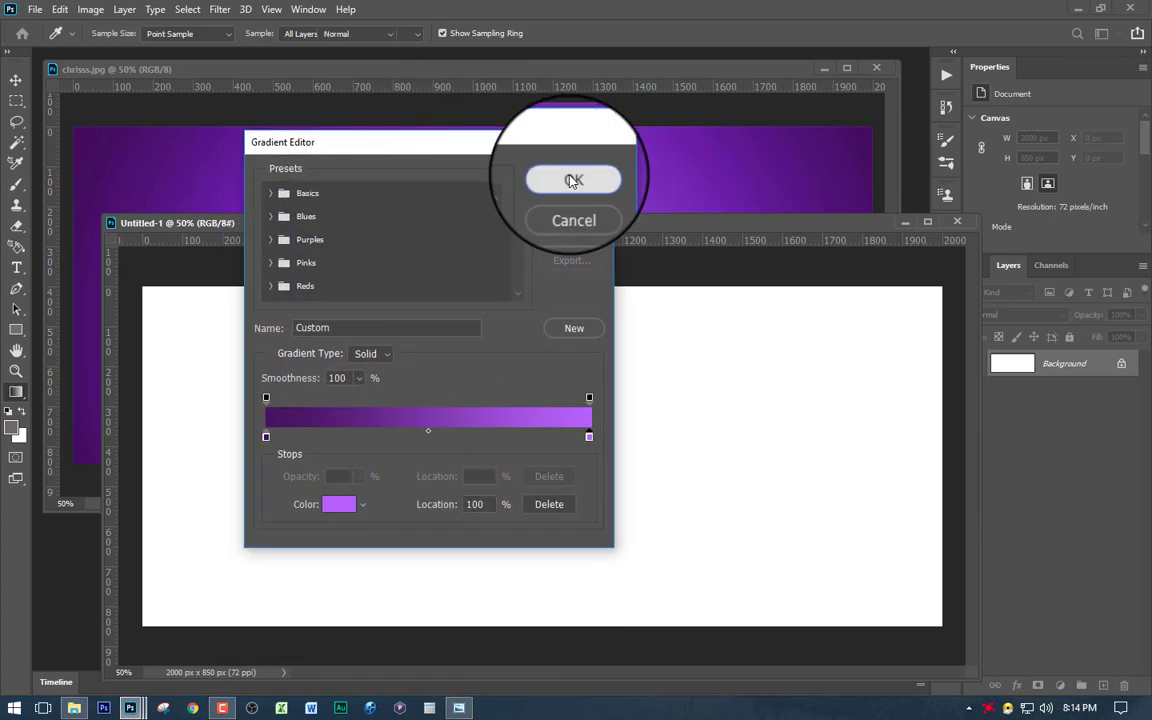
Fill the Background layer with the reversed radial gradient, drawn from the canvas centre horizontally to its right edge
left_click_drag(603, 232, 589, 168)
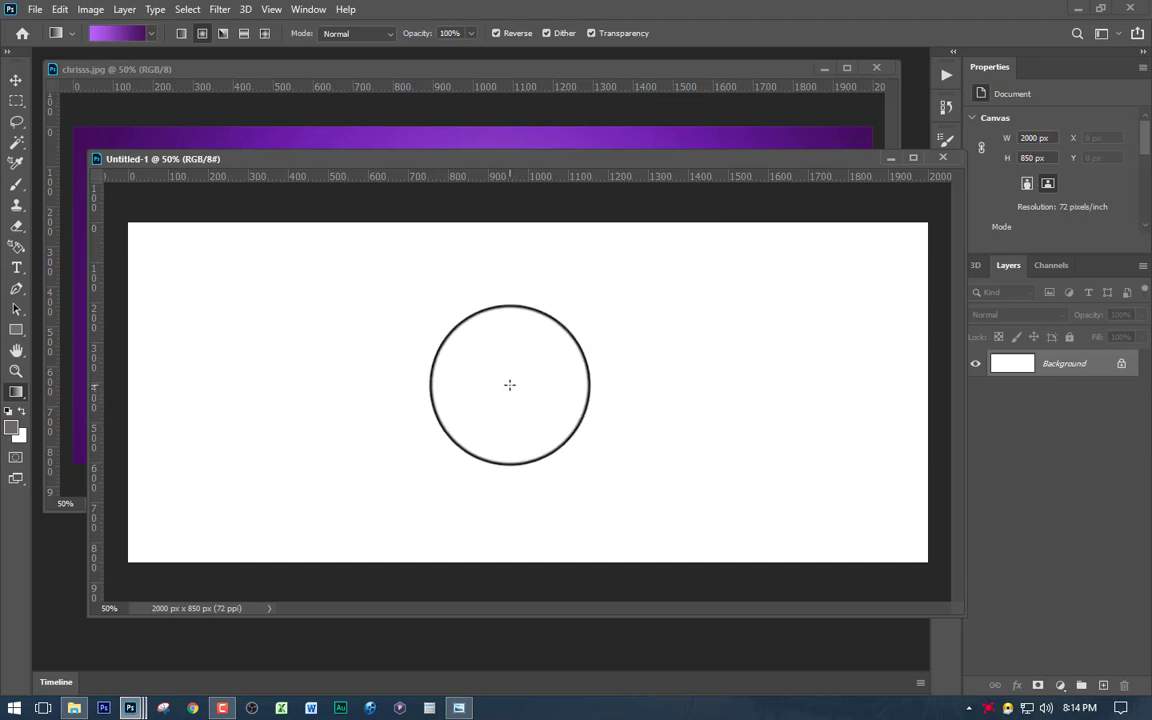
mouse_move(509, 385)
left_mouse_down()
mouse_move(792, 378)
mouse_move(895, 404)
mouse_move(930, 385)
mouse_move(897, 406)
mouse_move(635, 383)
mouse_move(604, 239)
mouse_move(575, 422)
mouse_move(925, 383)
left_mouse_up()
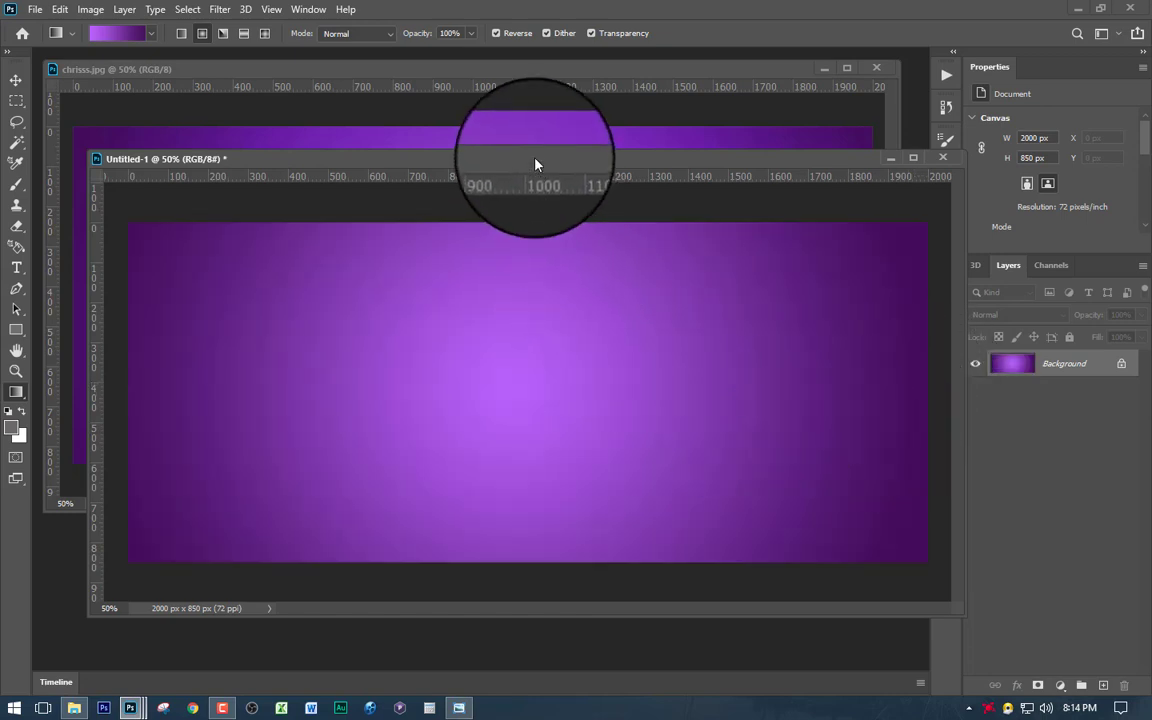
left_click_drag(535, 165, 520, 144)
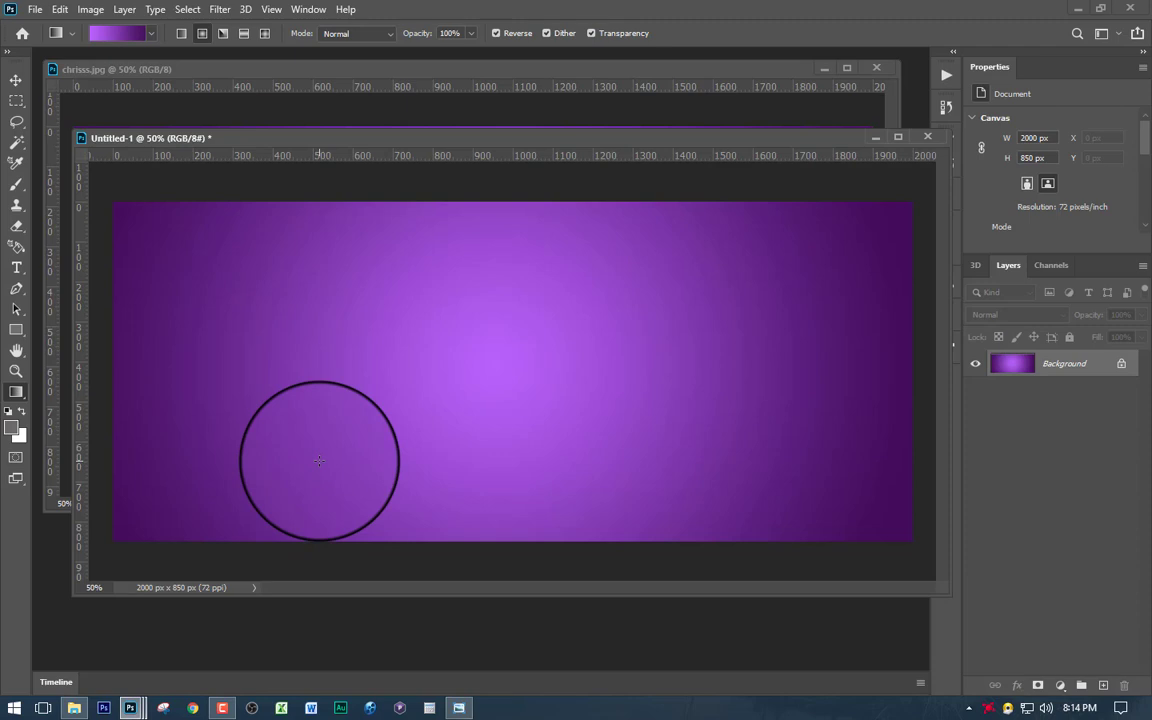
Add horizontal text with the channel owner's name as the first line and move it to the canvas's upper middle
key("t")
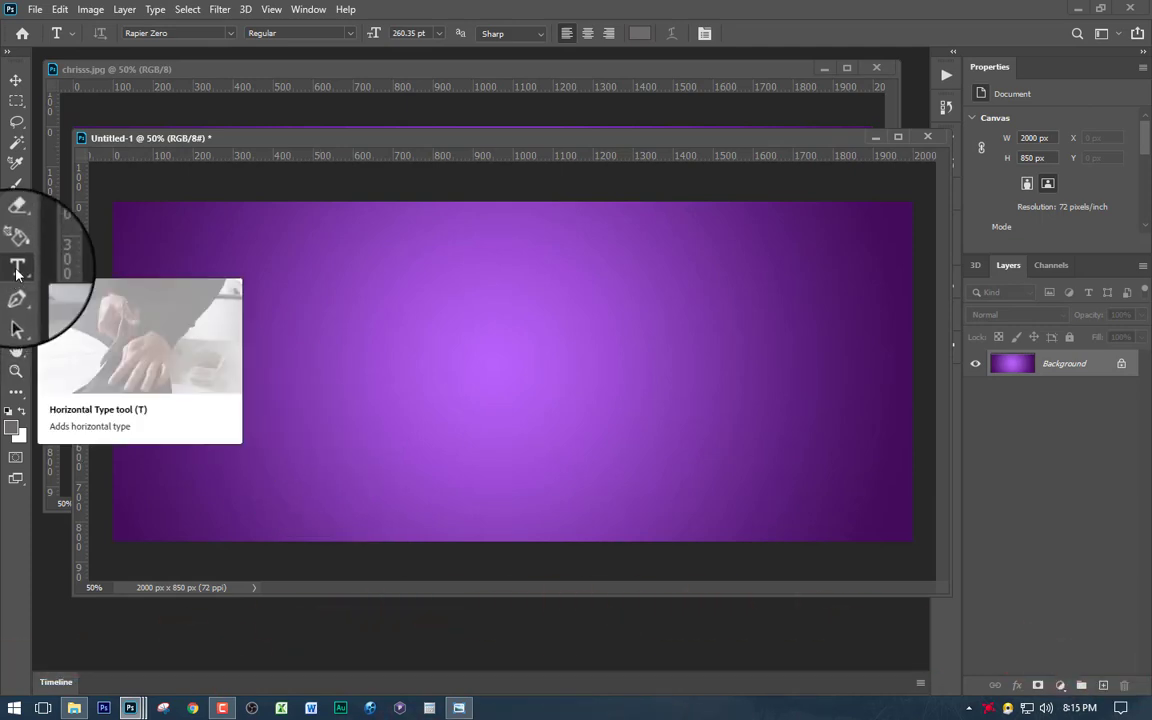
left_click(428, 326)
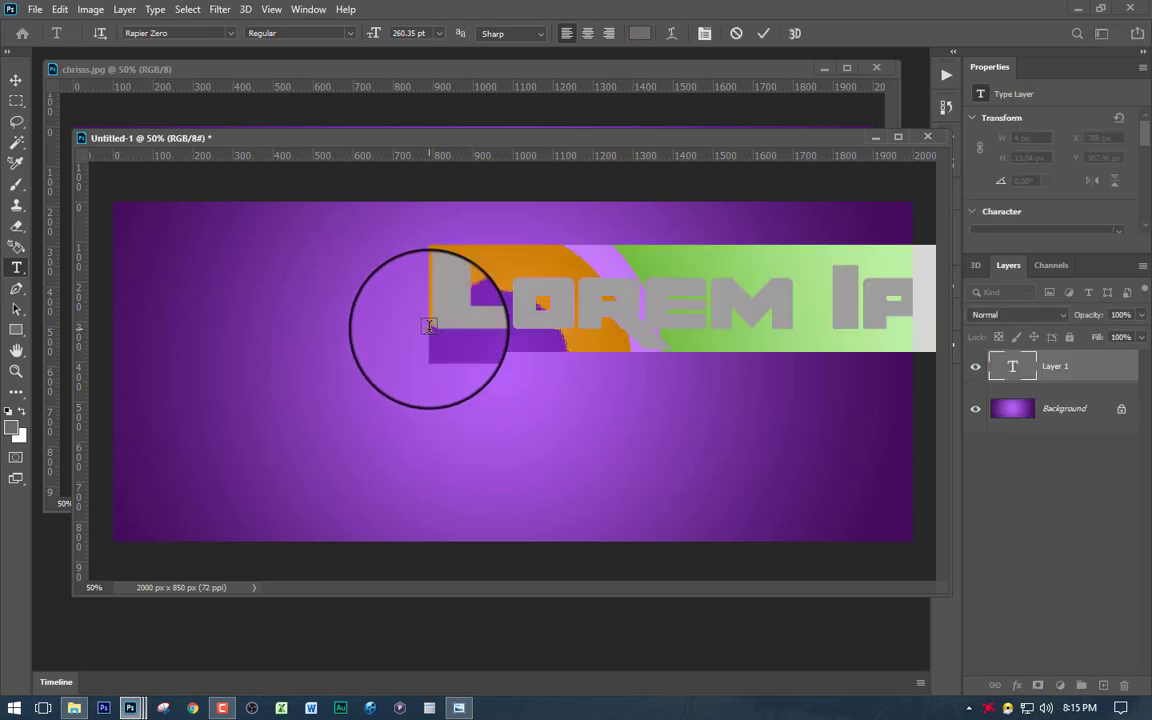
type("T")
type("hris")
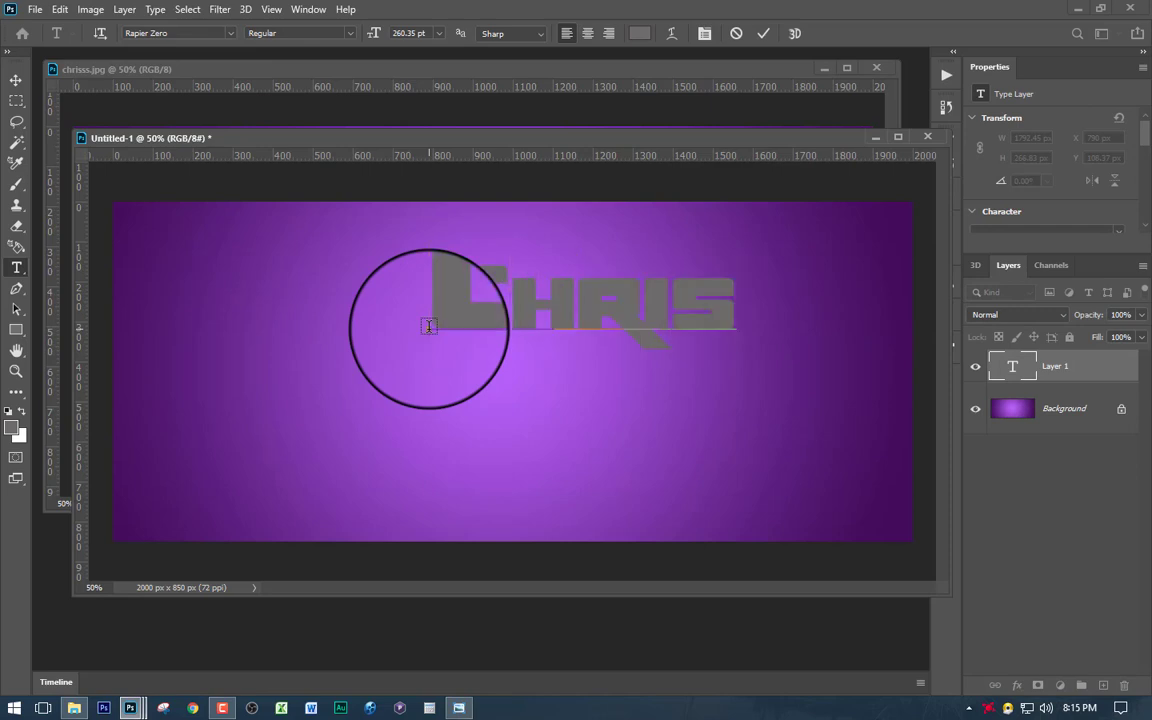
type(" . T")
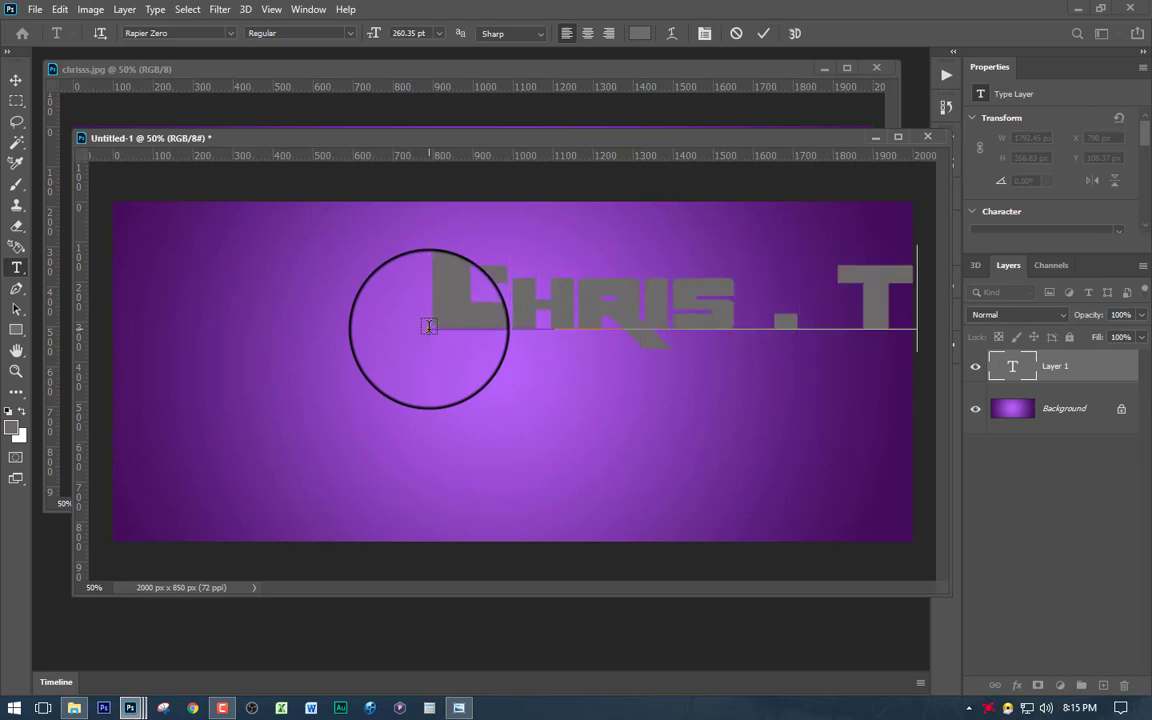
left_click_drag(460, 417, 309, 417)
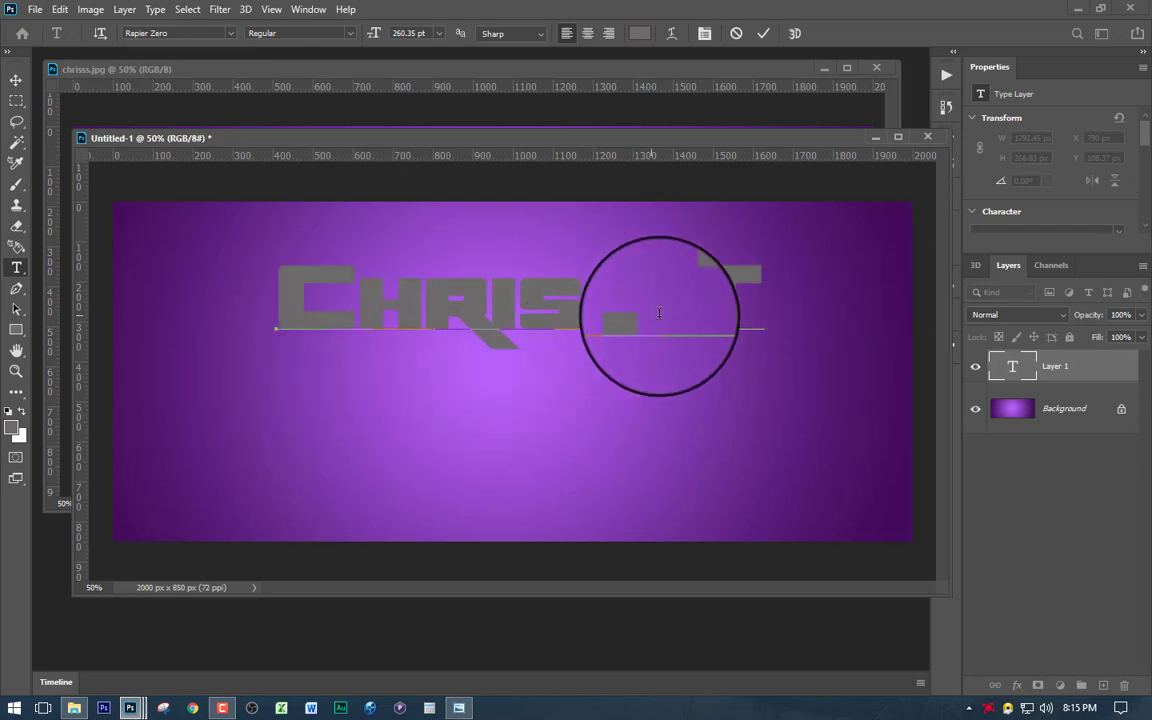
left_click_drag(542, 441, 530, 442)
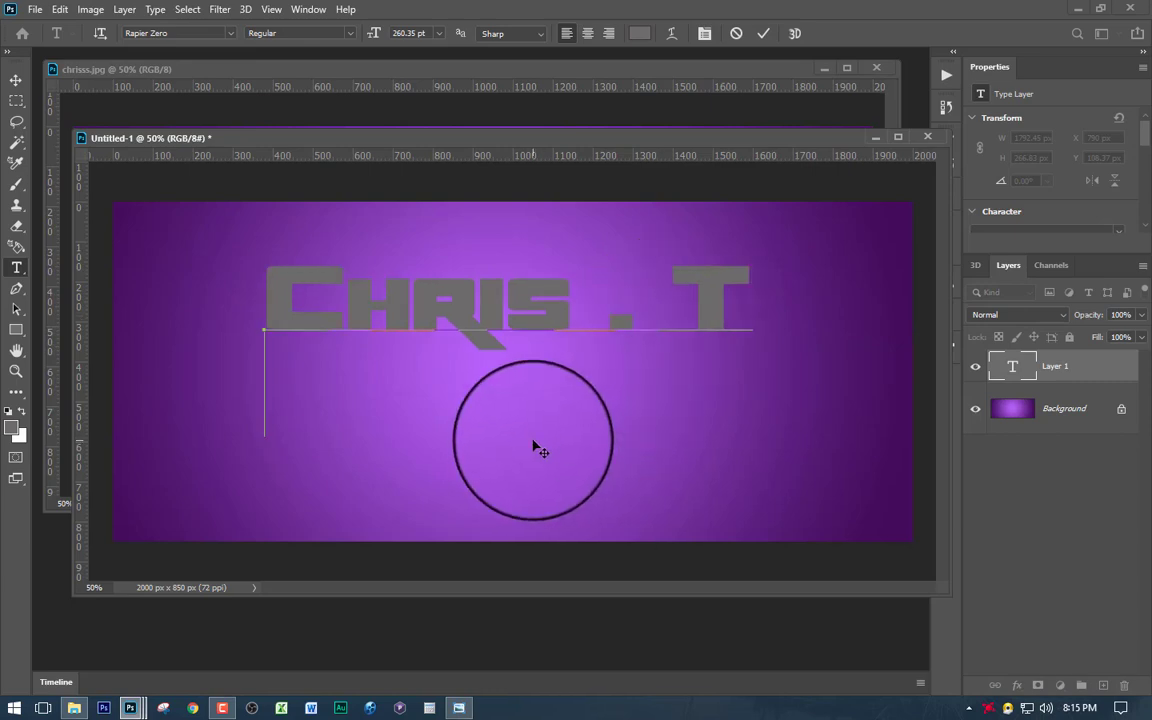
Add the second text line "Gameplays" below the name and centre the two-line text on the canvas
type("Game")
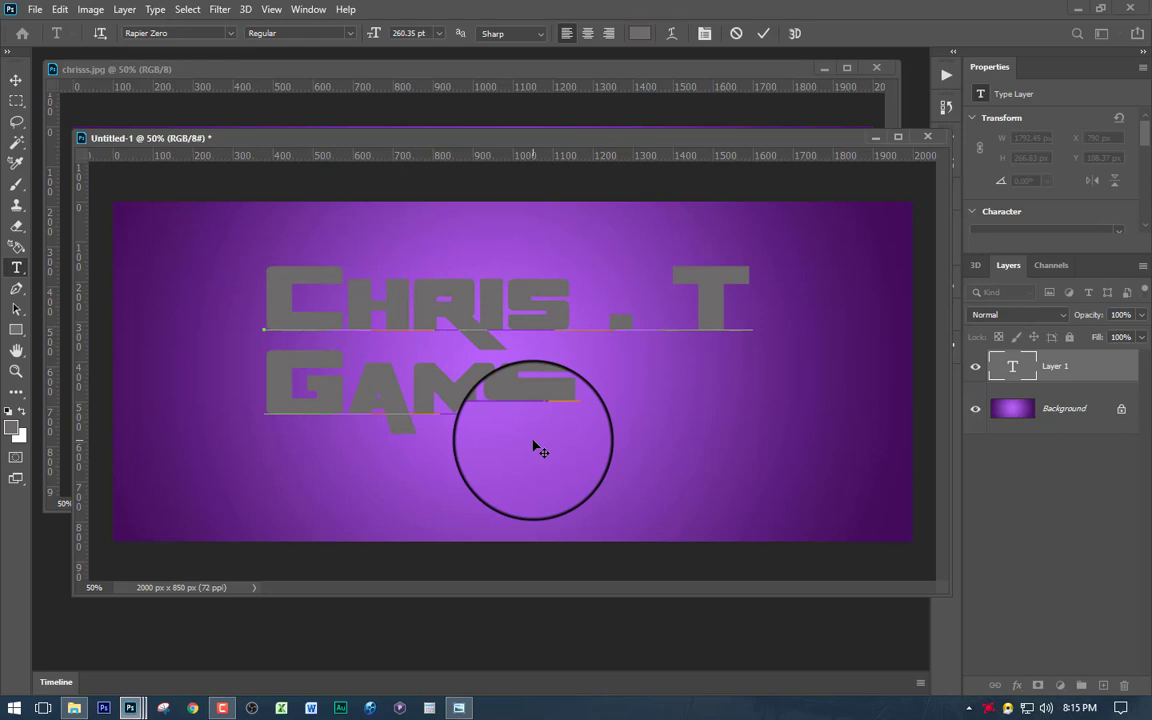
type("p")
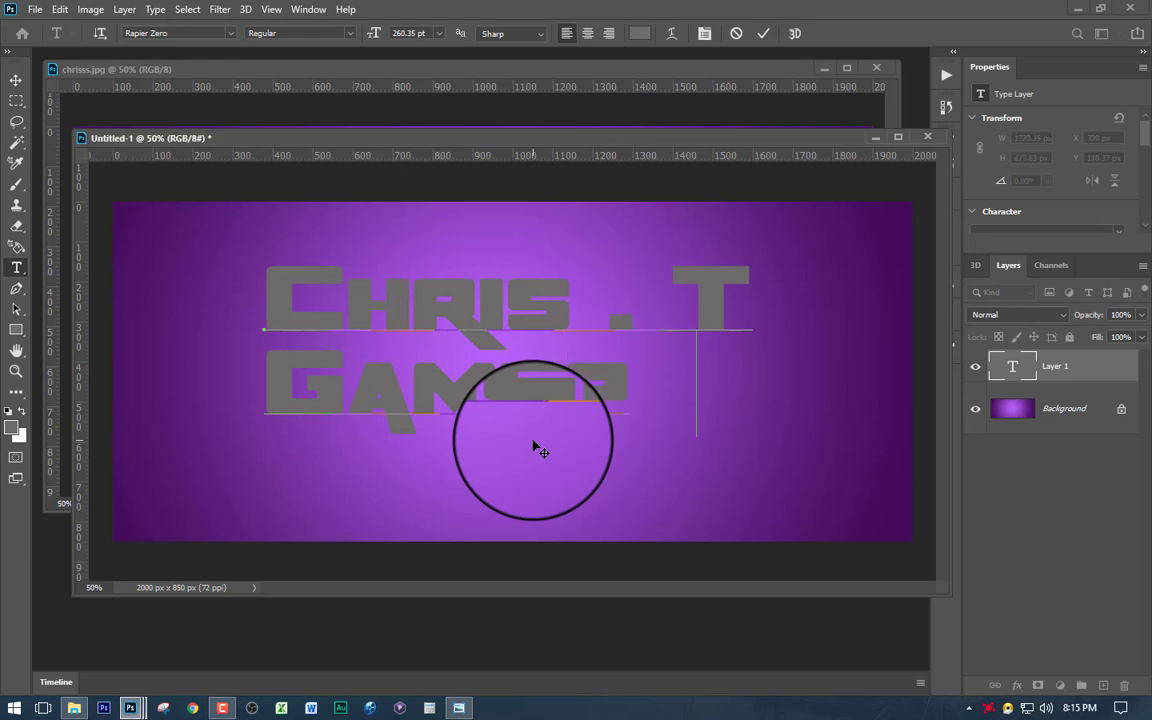
type("lays")
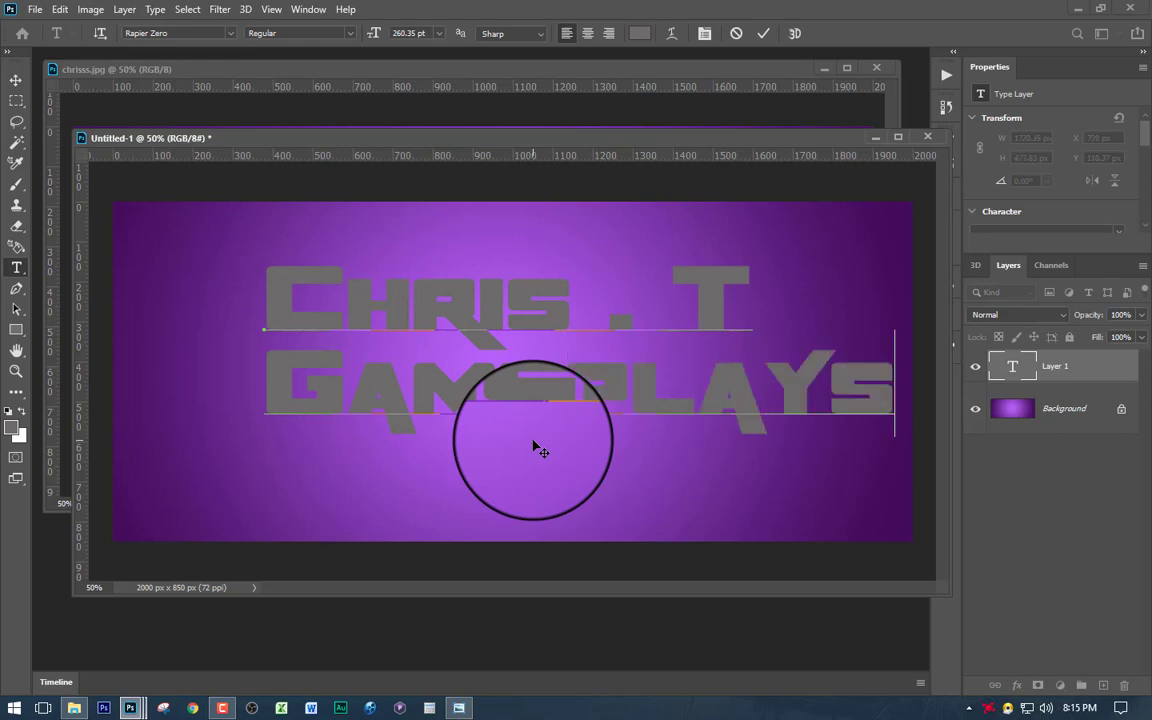
left_click_drag(537, 447, 477, 519)
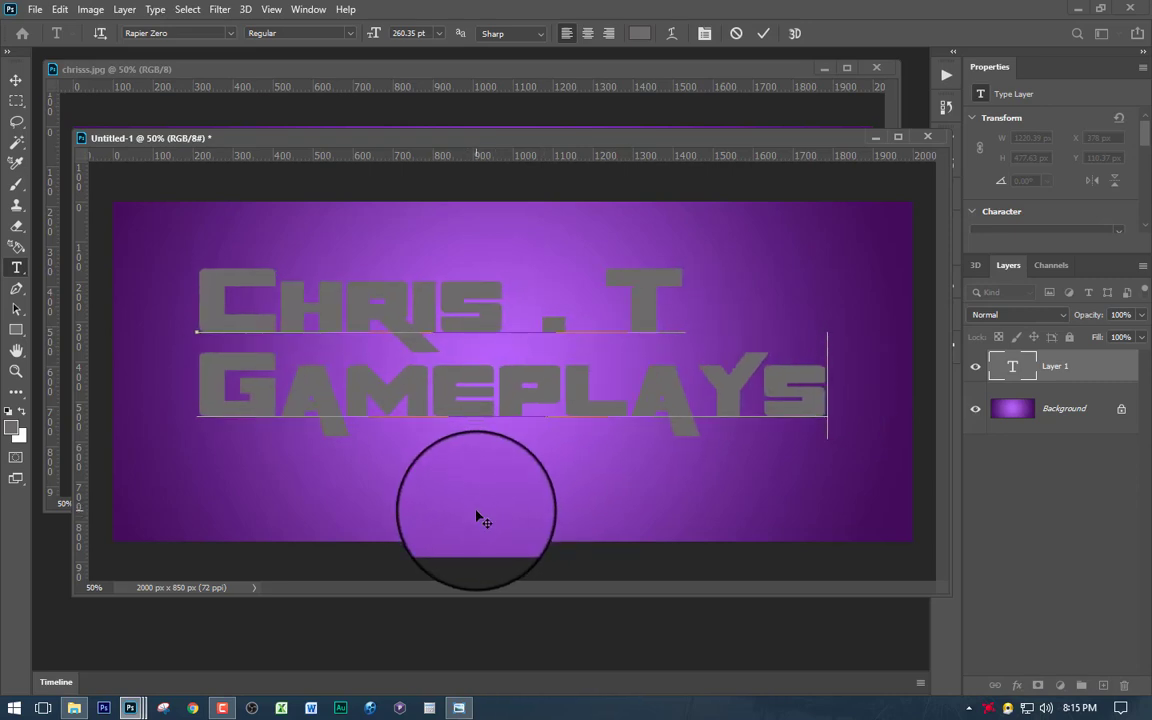
left_click_drag(488, 501, 490, 507)
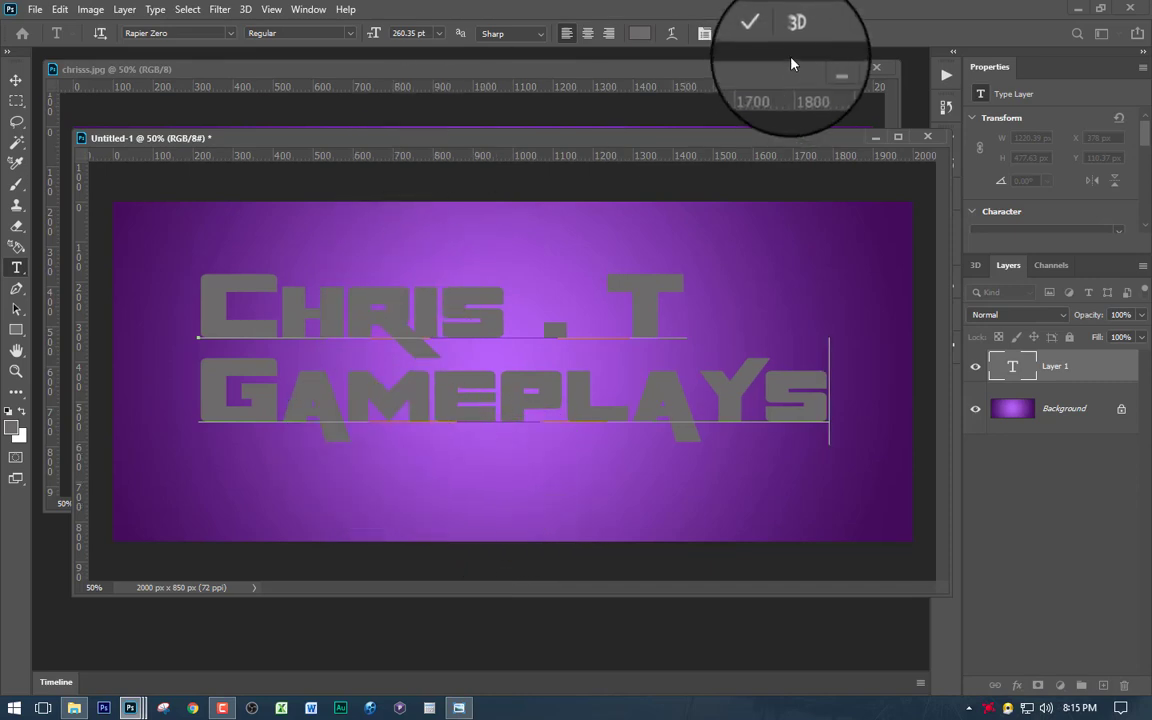
left_click_drag(639, 141, 663, 216)
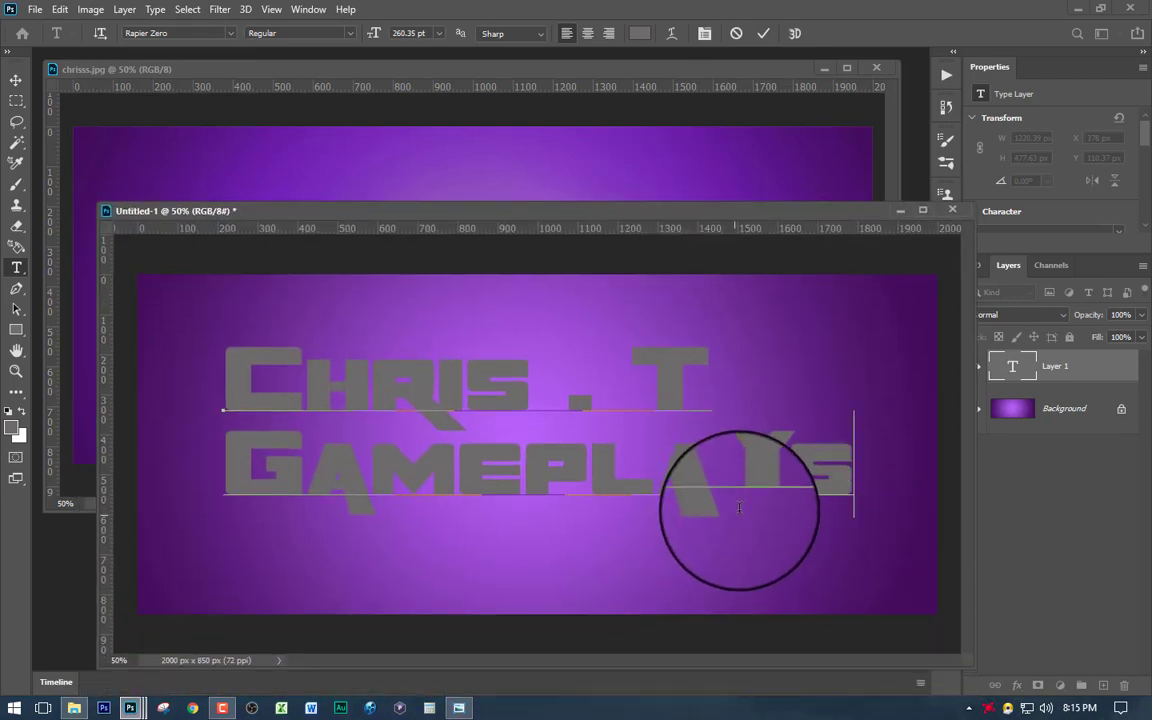
left_click_drag(590, 212, 562, 162)
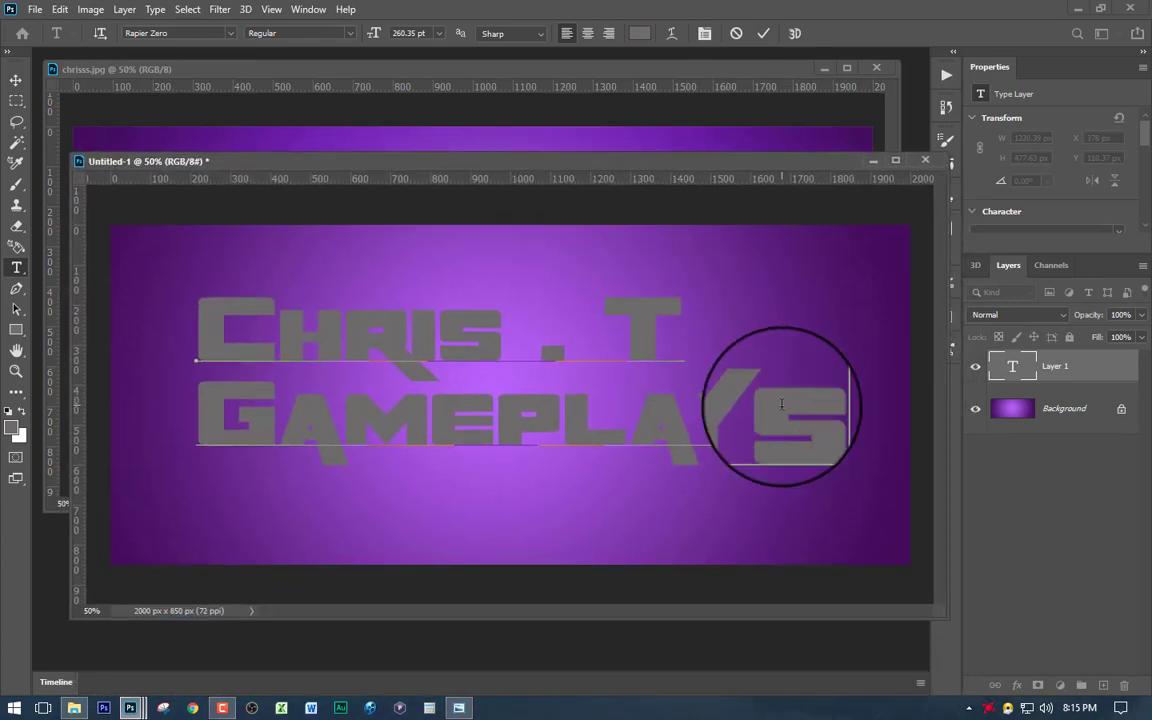
Apply faux italic to the second text line "Gameplays" and commit the text edit
left_click_drag(806, 419, 195, 418)
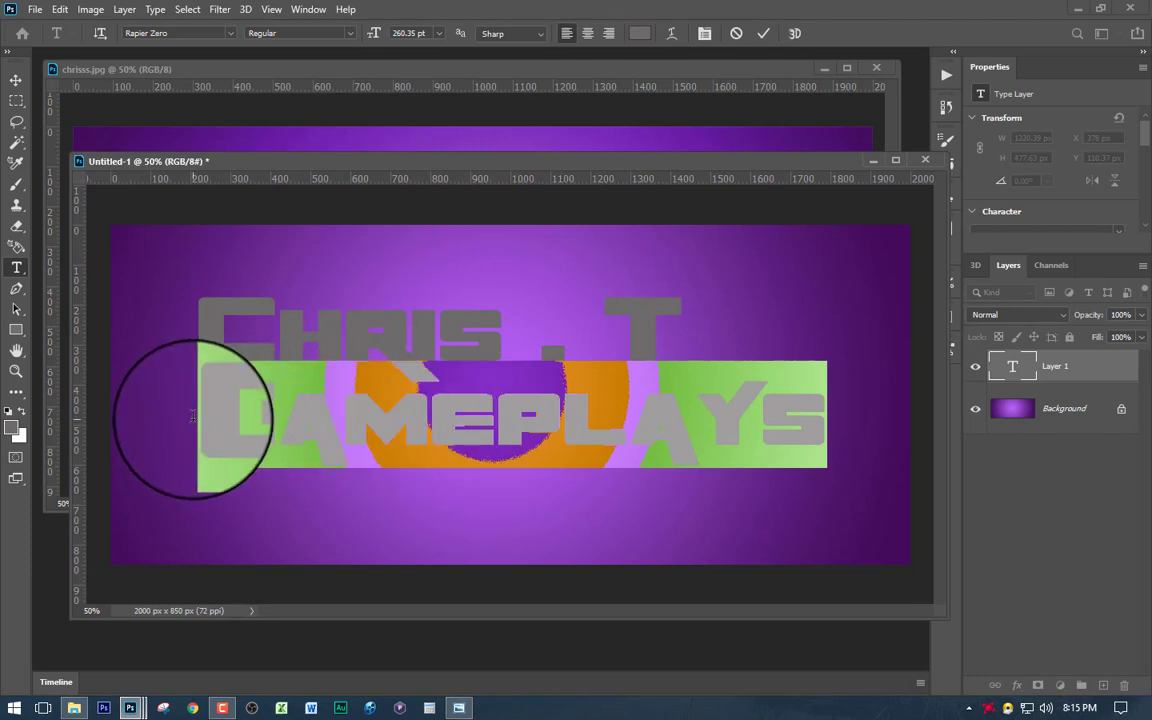
left_click_drag(795, 161, 729, 150)
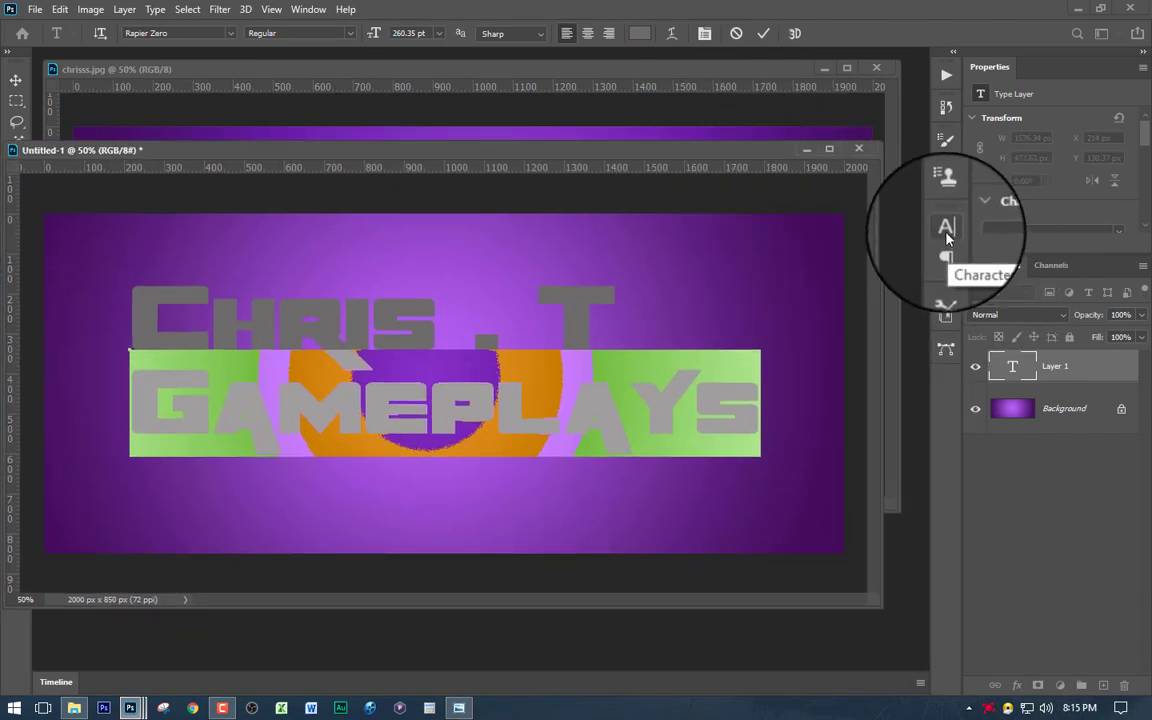
left_click(313, 12)
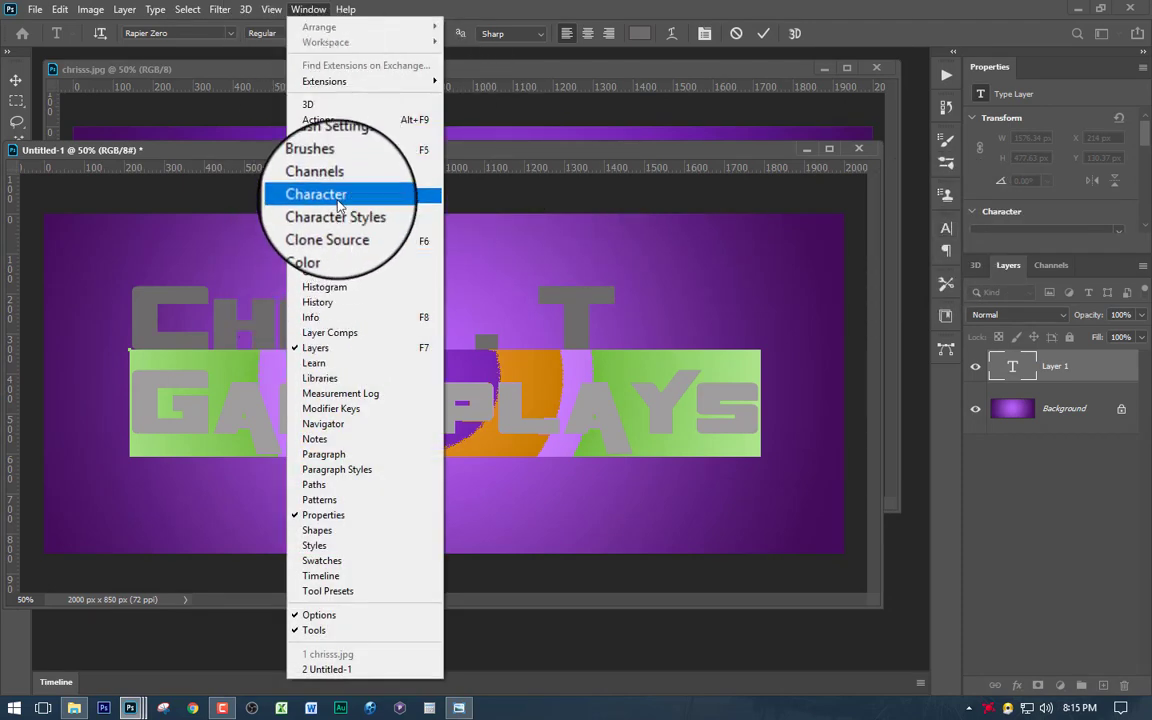
left_click(330, 195)
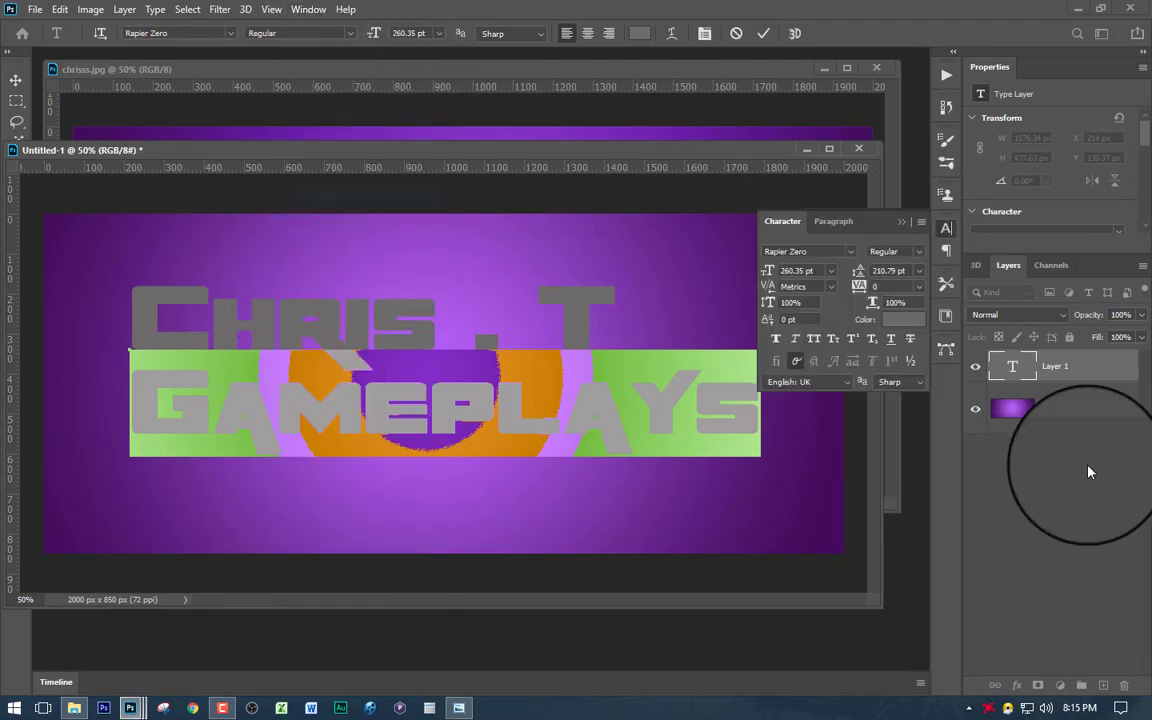
left_click(797, 343)
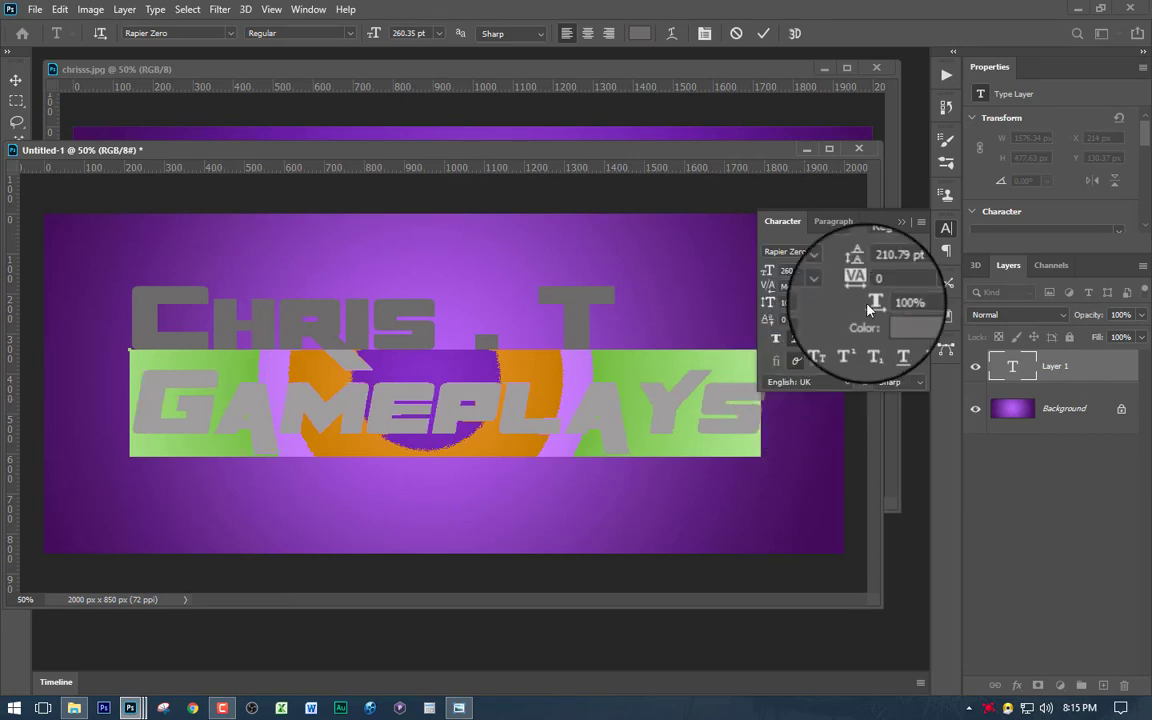
left_click(901, 221)
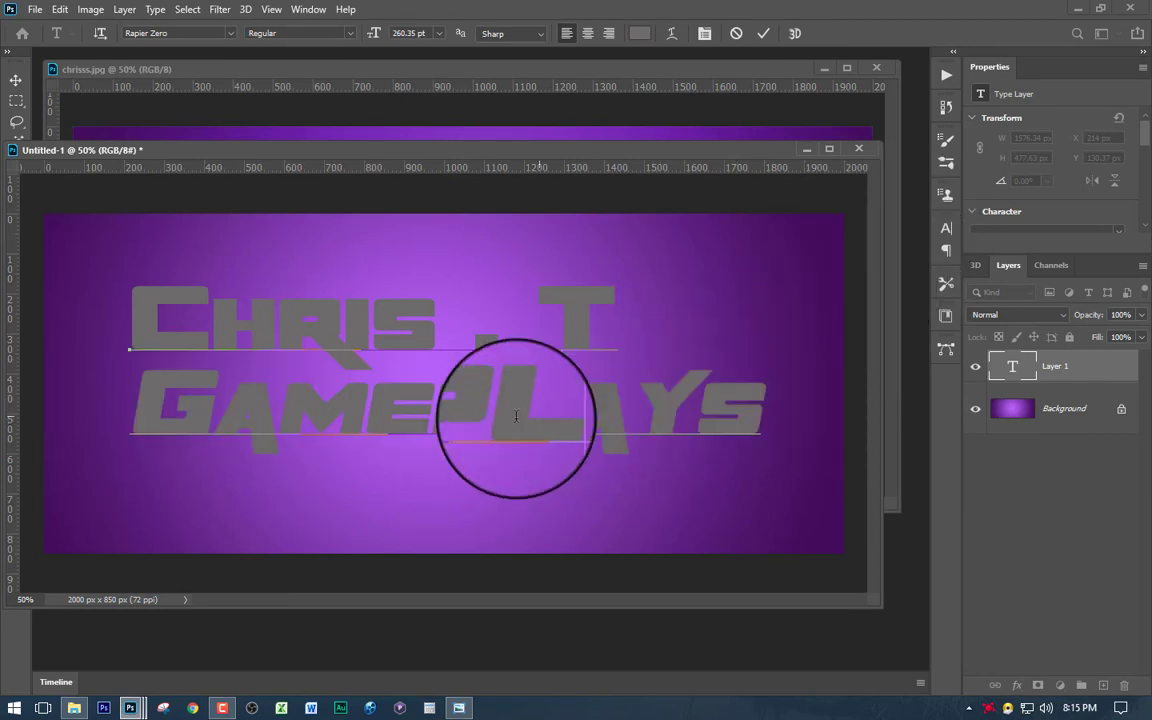
left_click(669, 424)
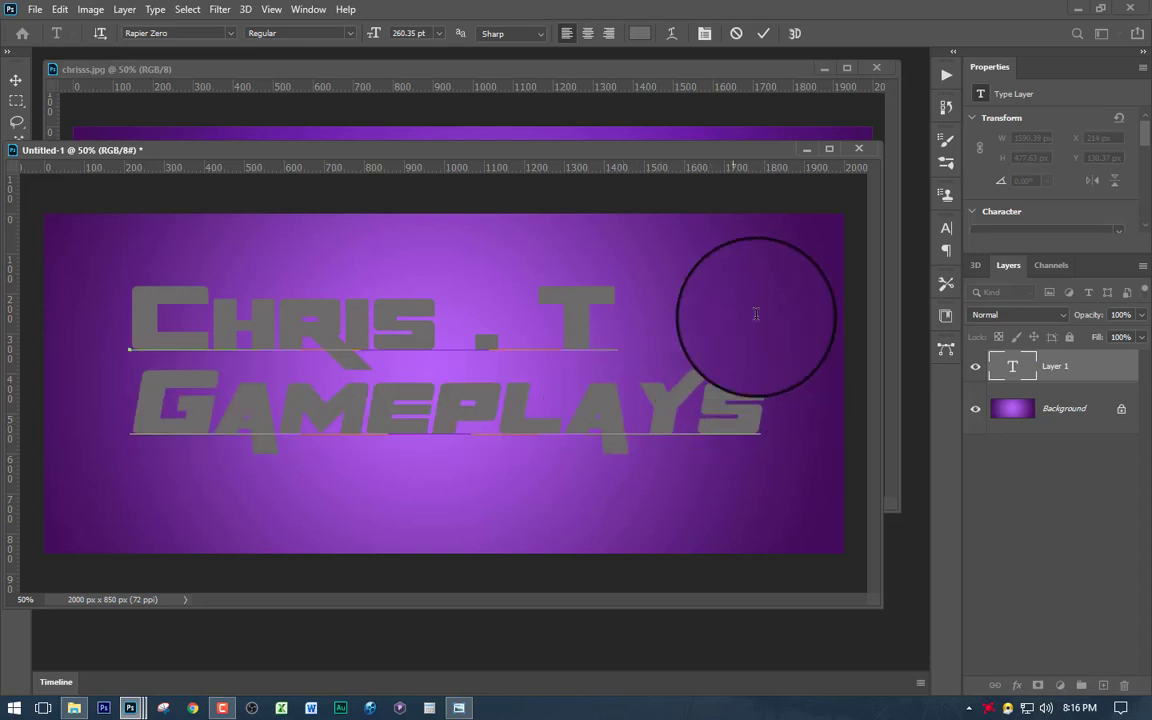
left_click_drag(681, 158, 715, 144)
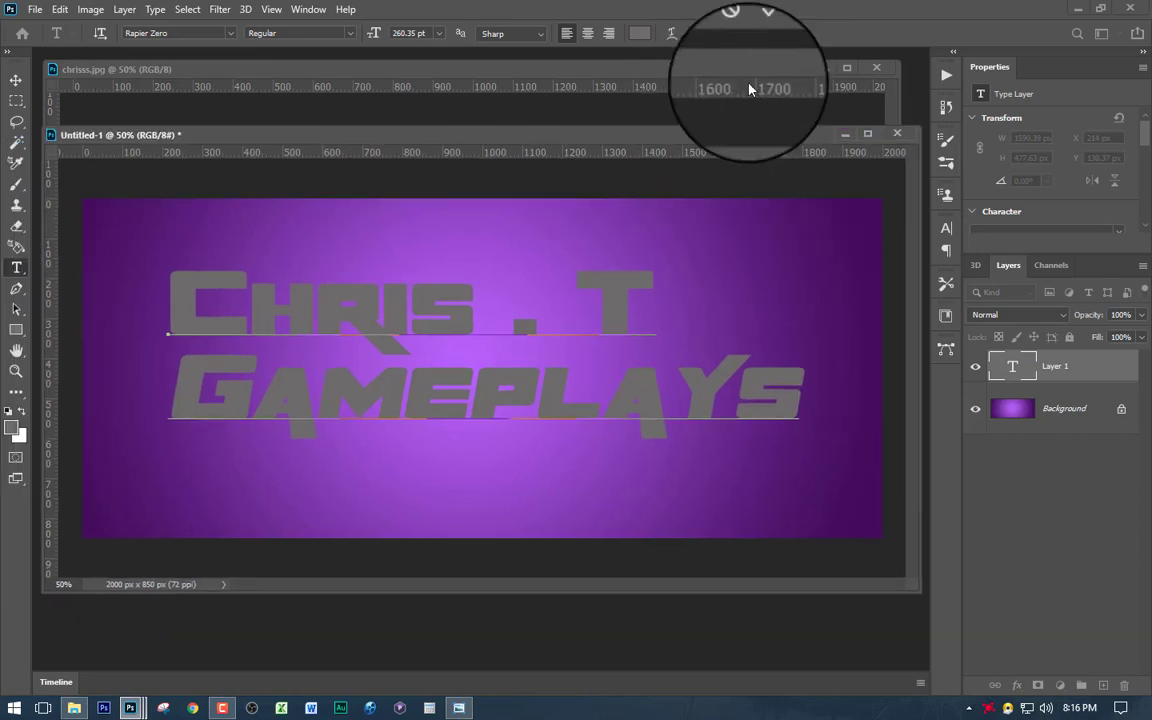
left_click(763, 33)
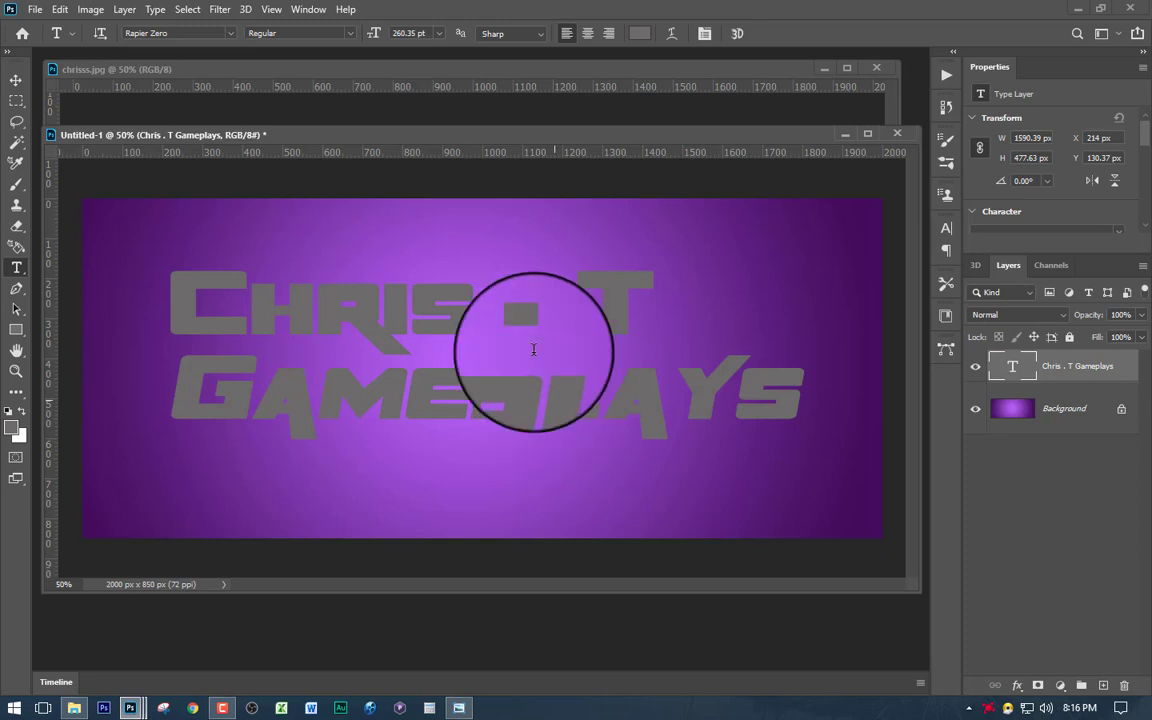
Convert the two-line text layer into a new 3D extrusion
left_click(181, 33)
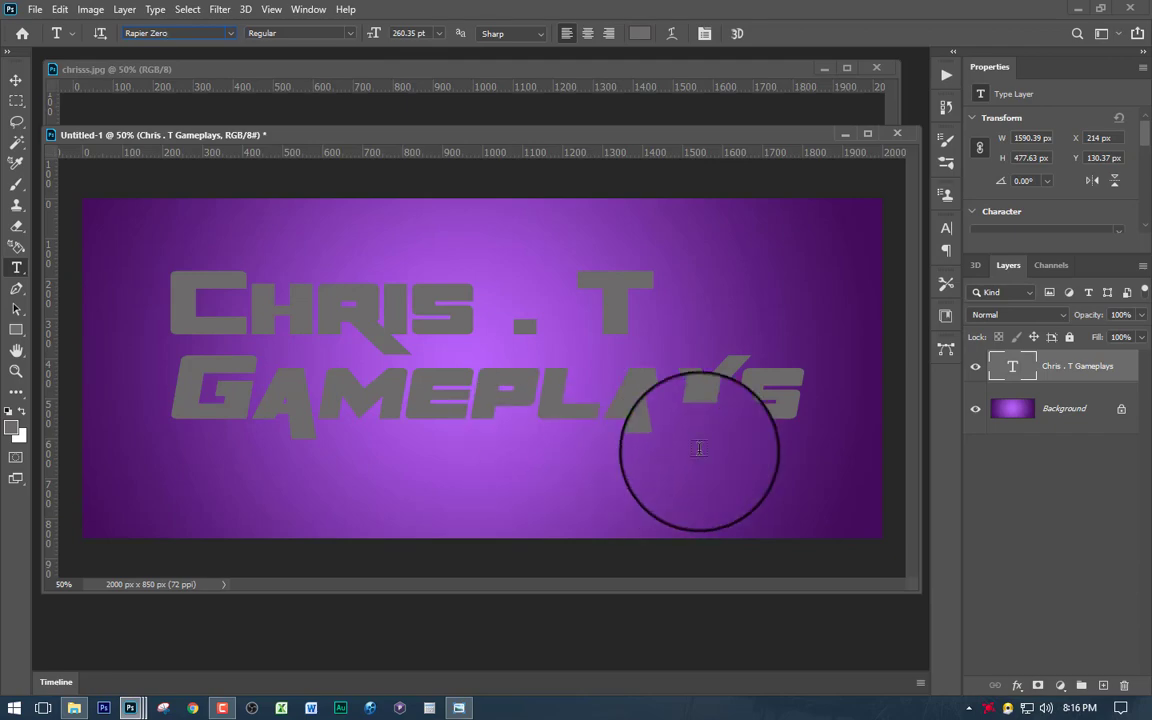
right_click(1085, 380)
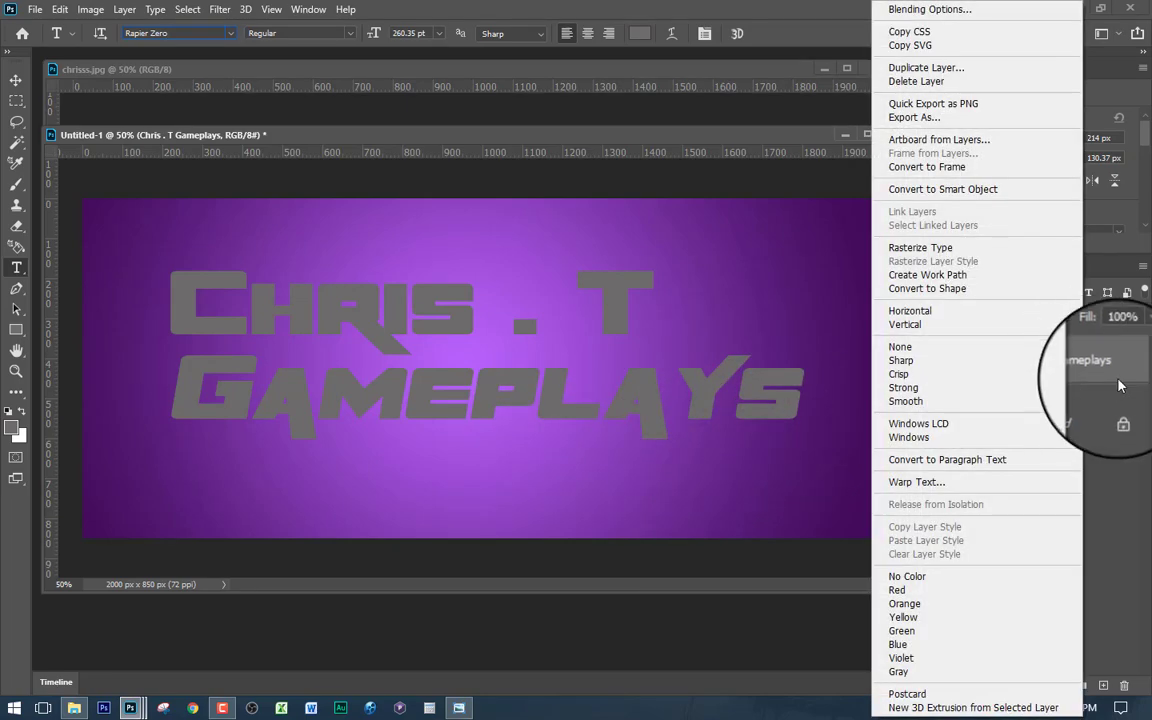
key("Escape")
right_click(1071, 380)
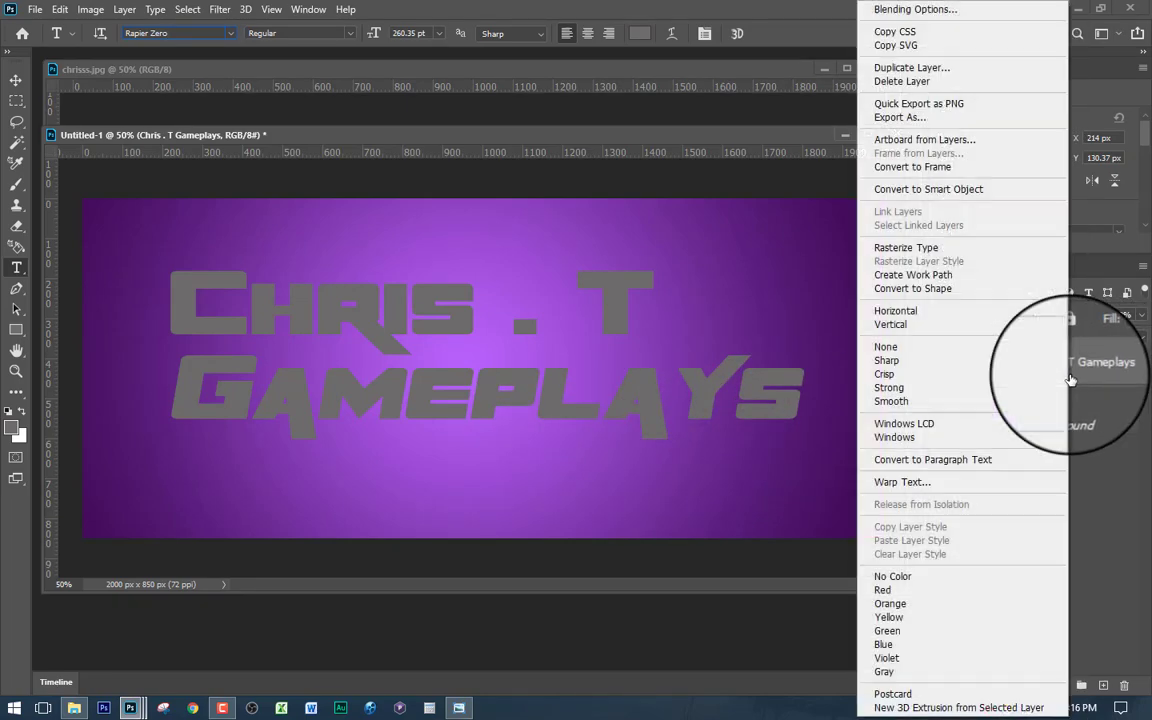
left_click(920, 707)
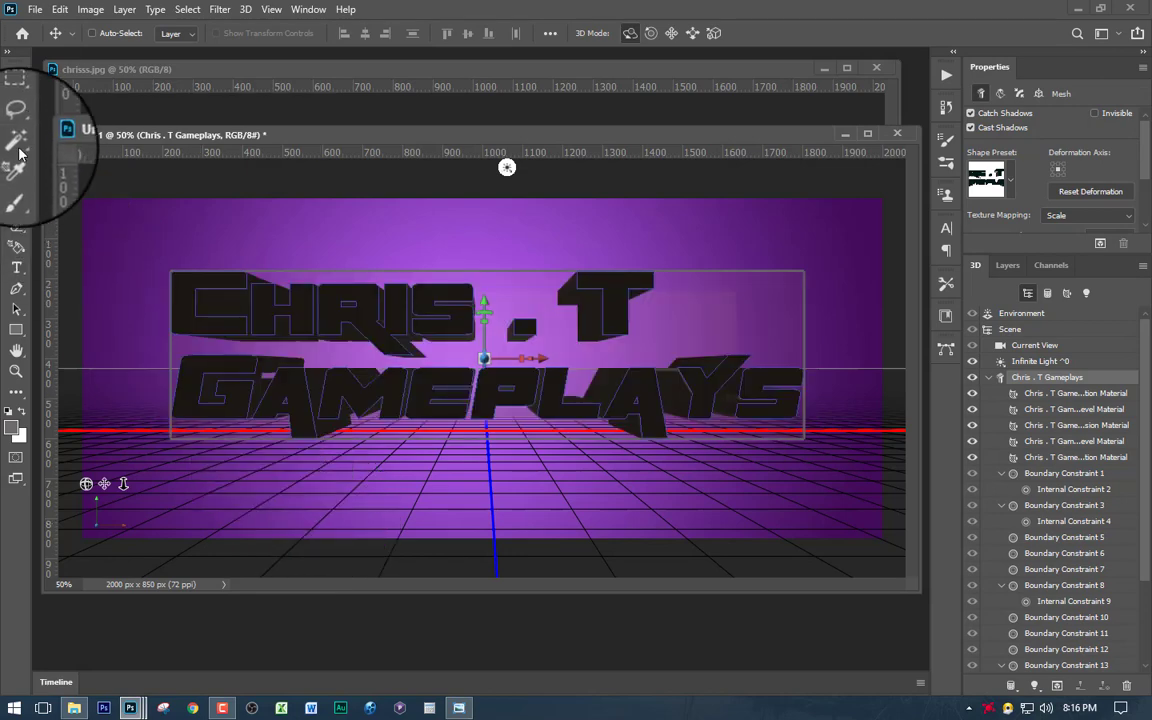
Test-render a rectangular selection over the letters "LAY" in "Gameplays", inspect the rendered faces and shadows up close, and deselect the area
left_click(17, 103)
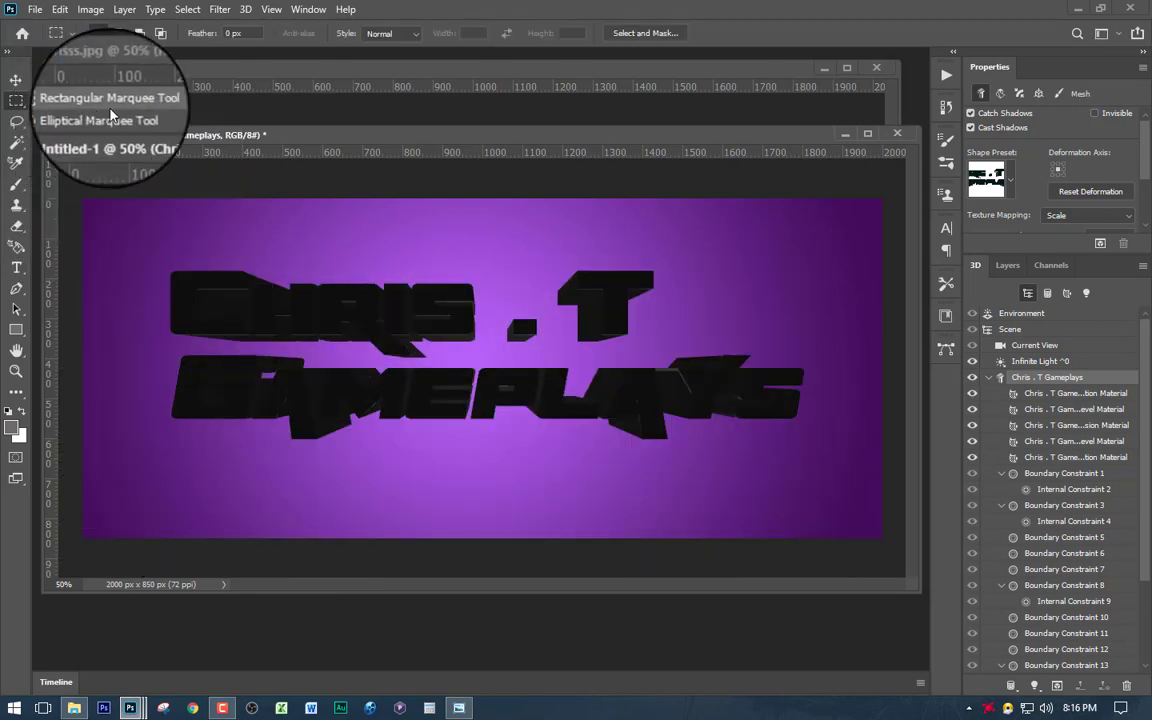
left_click(98, 104)
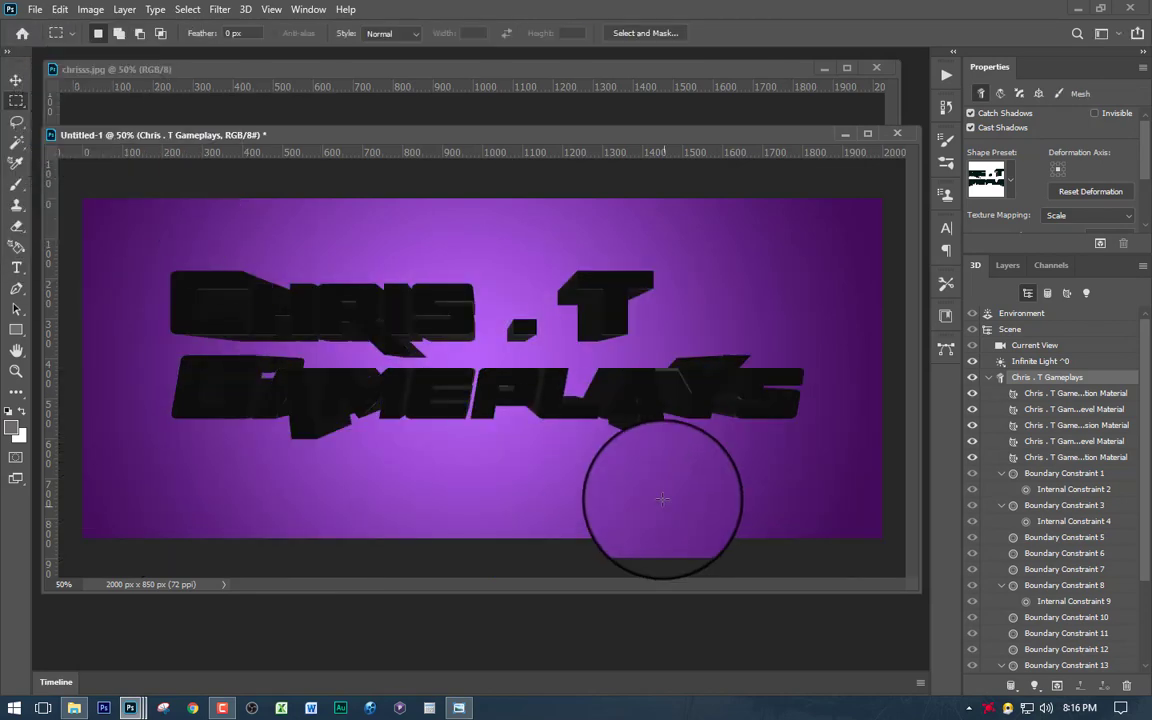
left_click_drag(567, 385, 735, 455)
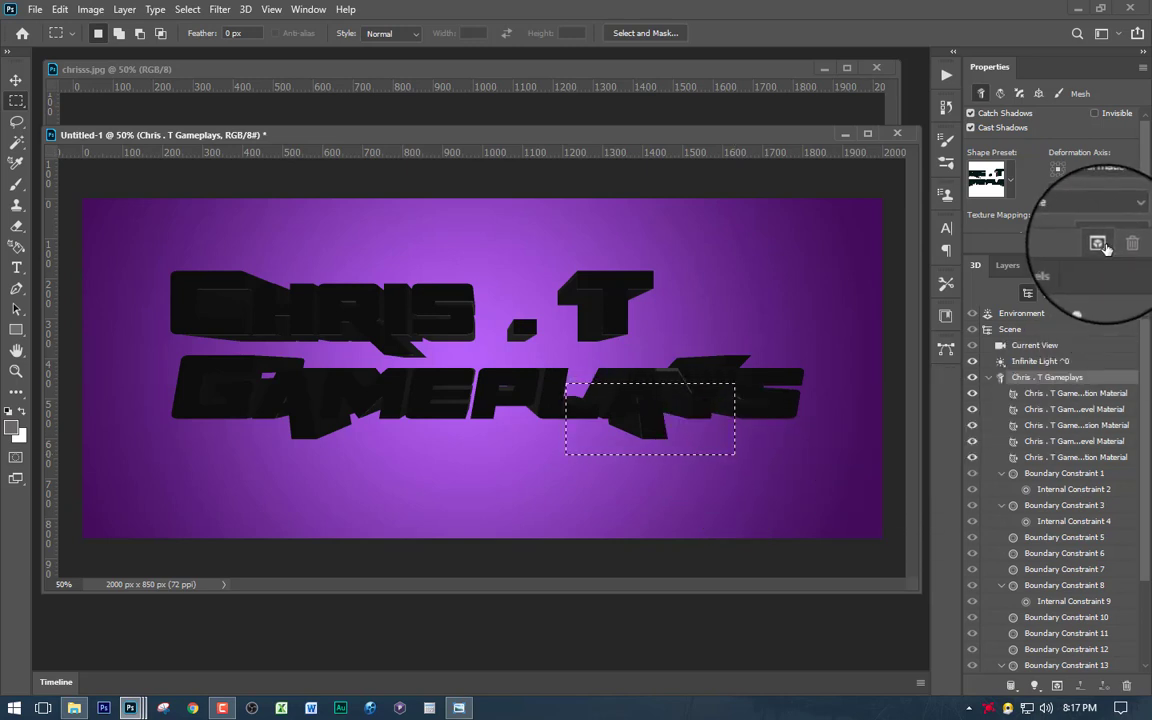
left_click(1099, 244)
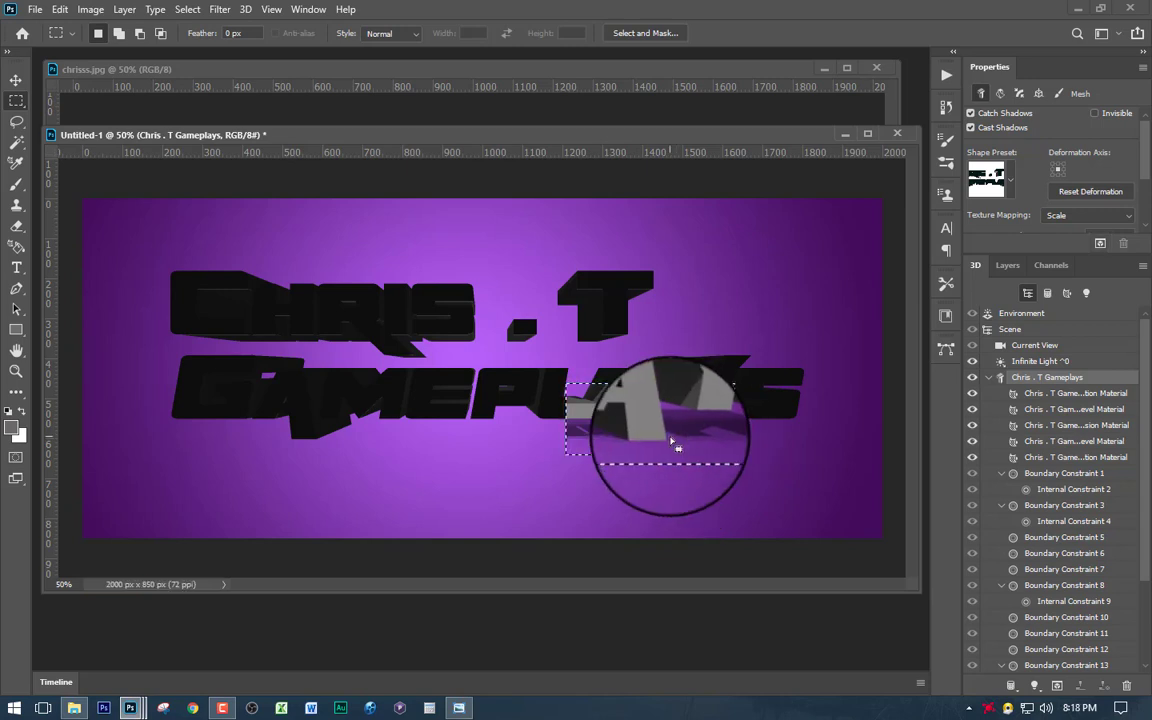
scroll(672, 441, "up", 8)
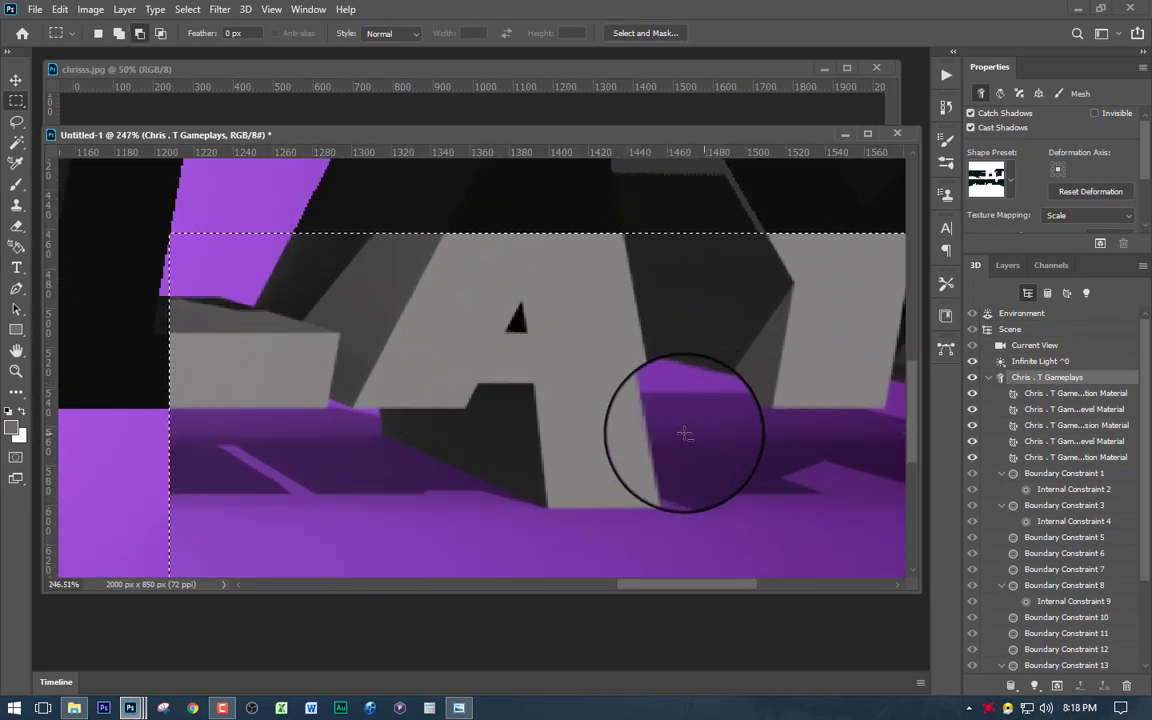
scroll(684, 433, "down", 1)
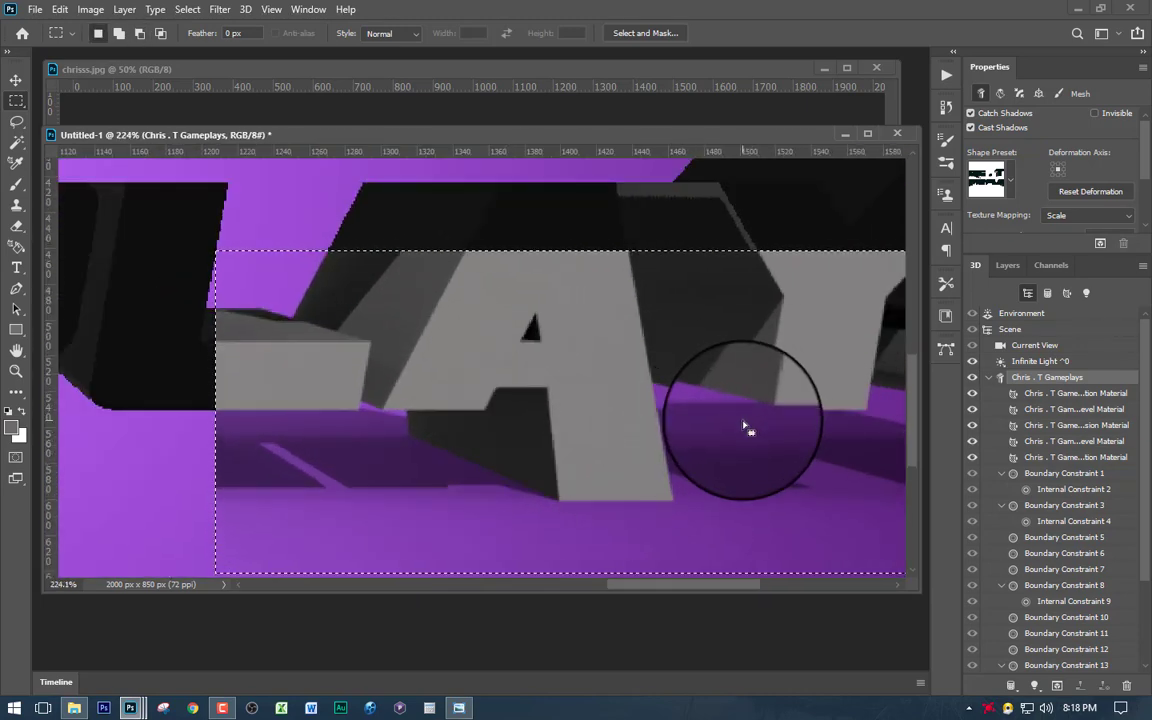
left_click_drag(751, 417, 622, 386)
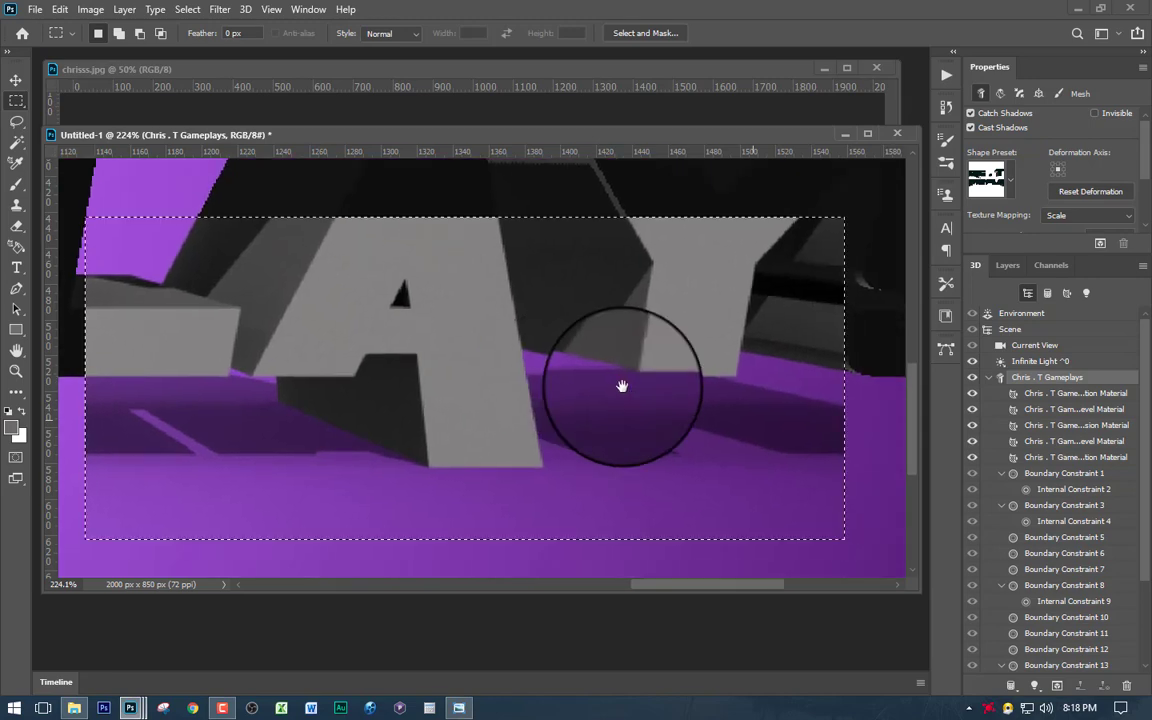
scroll(622, 386, "down", 8)
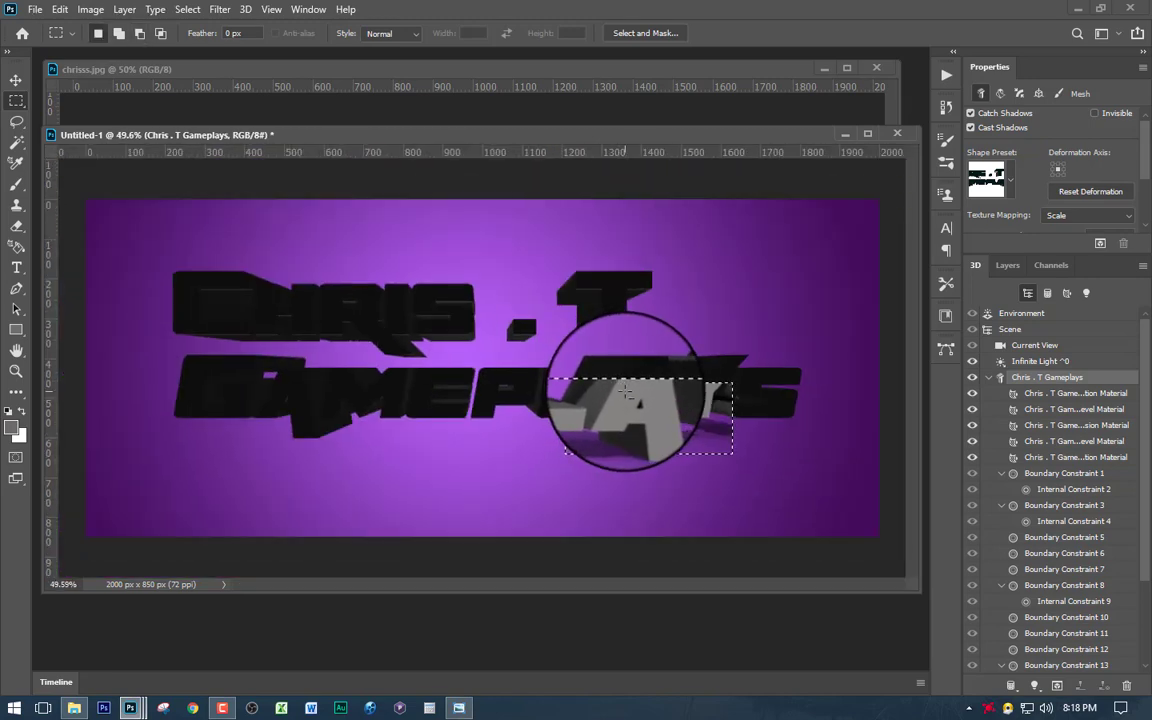
scroll(635, 428, "up", 1)
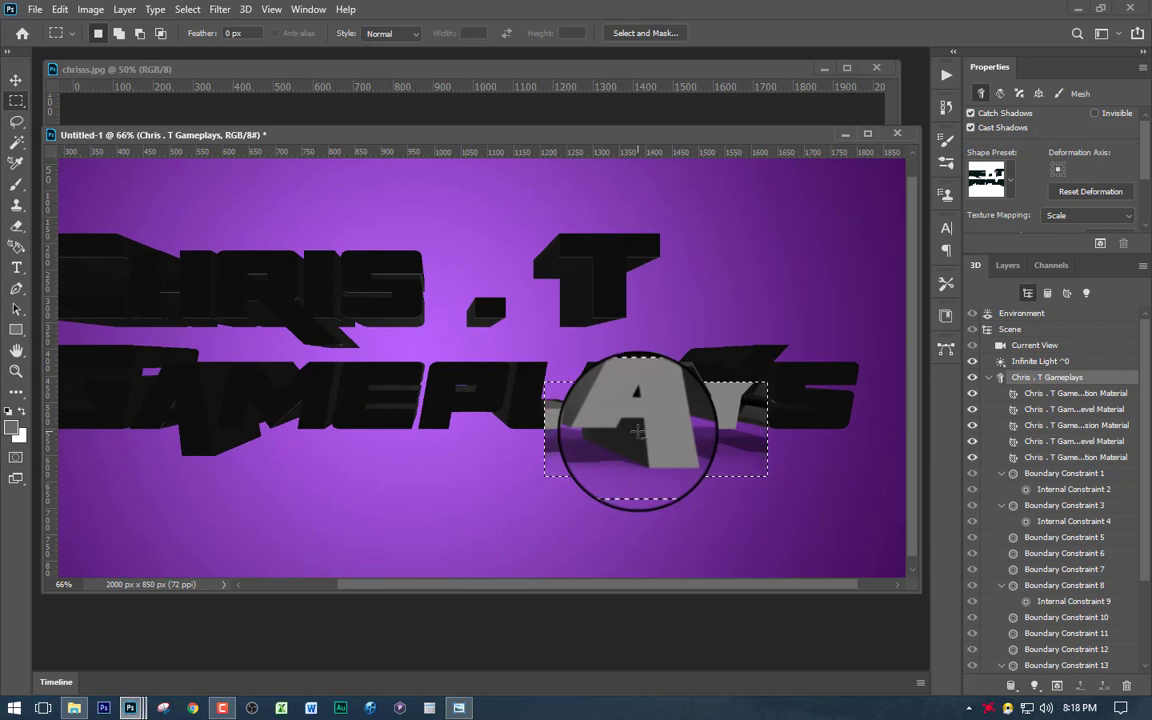
key("ctrl+d")
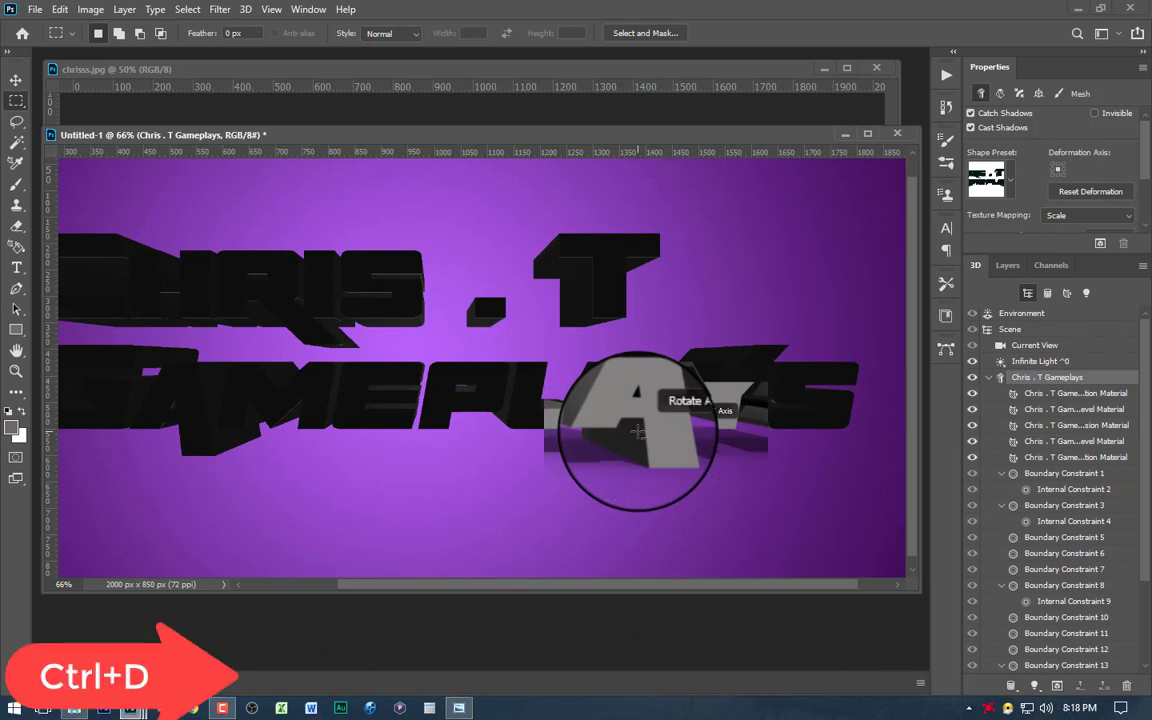
left_click_drag(640, 428, 825, 455)
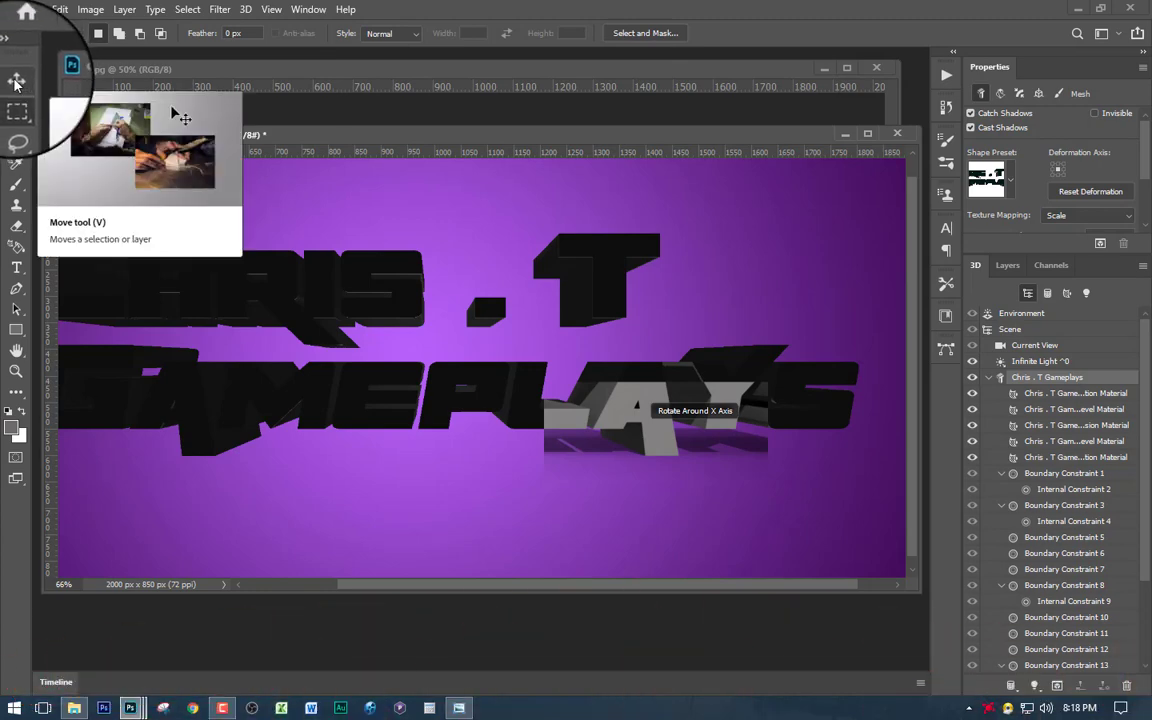
Apply the smooth gold material preset beside the checkerboard one to the front inflation material of the 3D text
left_click(15, 84)
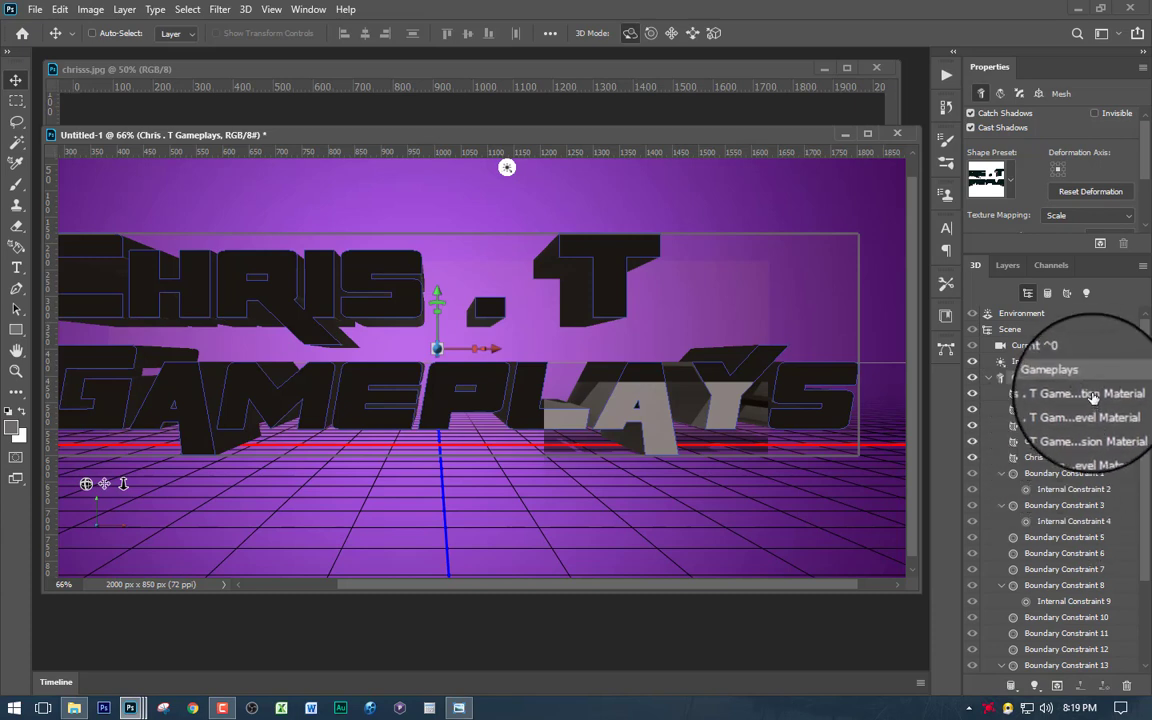
left_click(1093, 397)
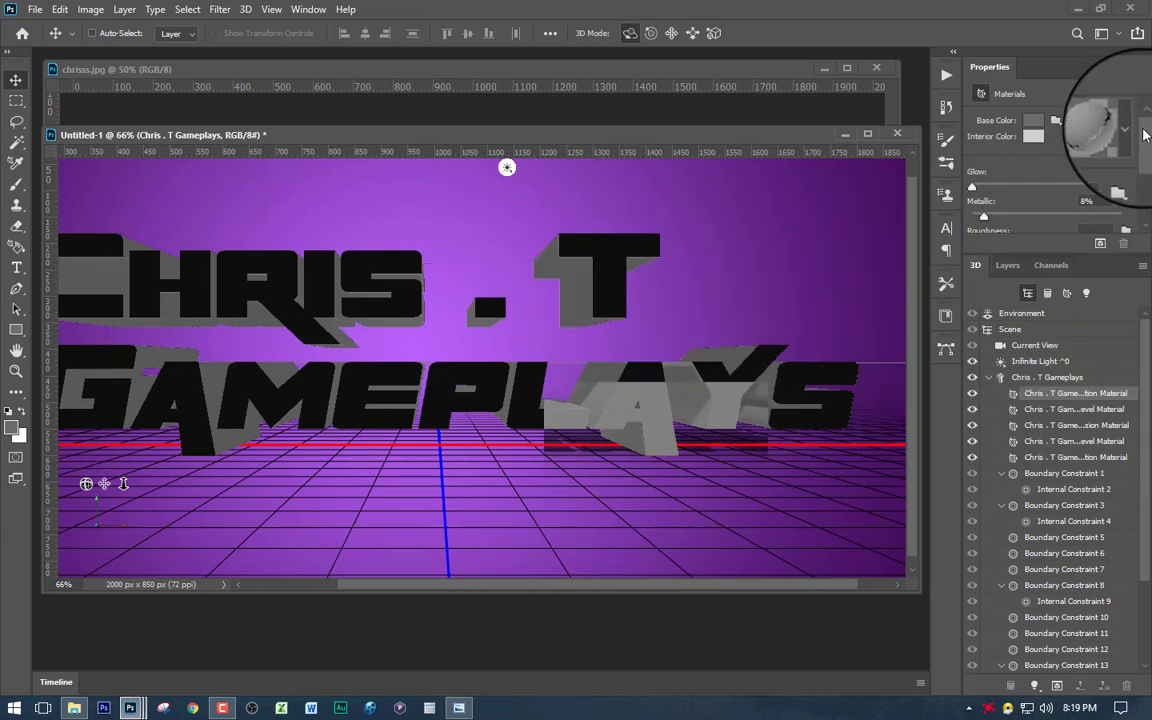
left_click(1132, 130)
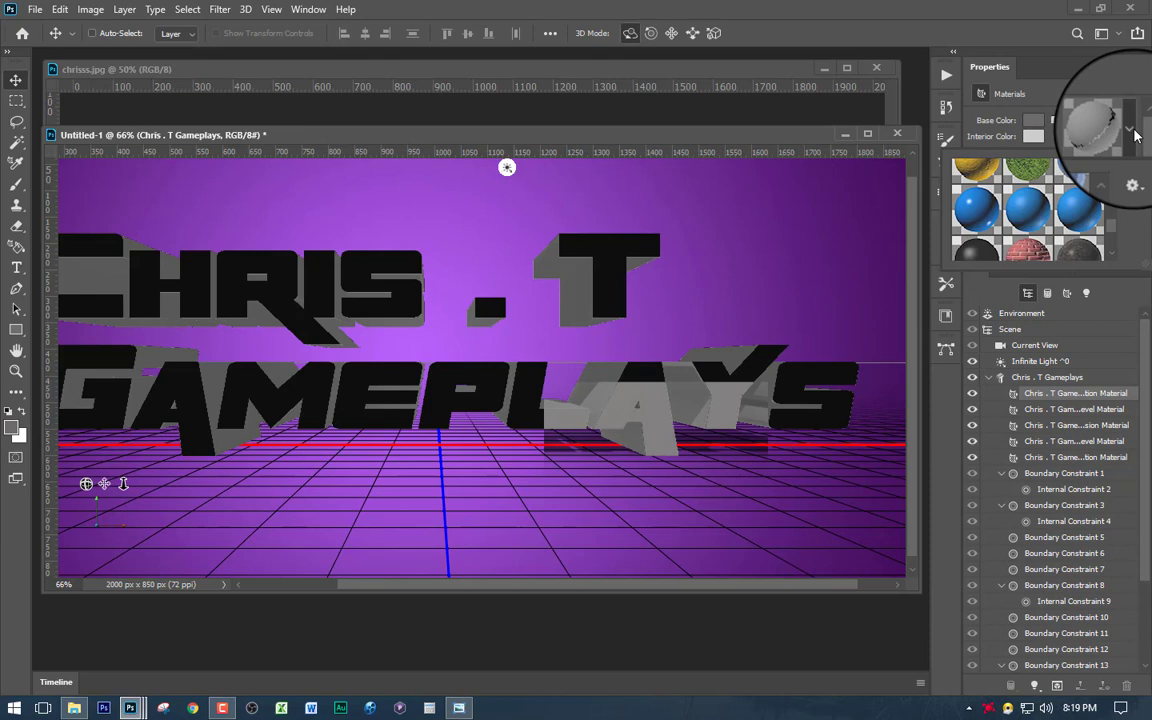
scroll(1060, 220, "down", 5)
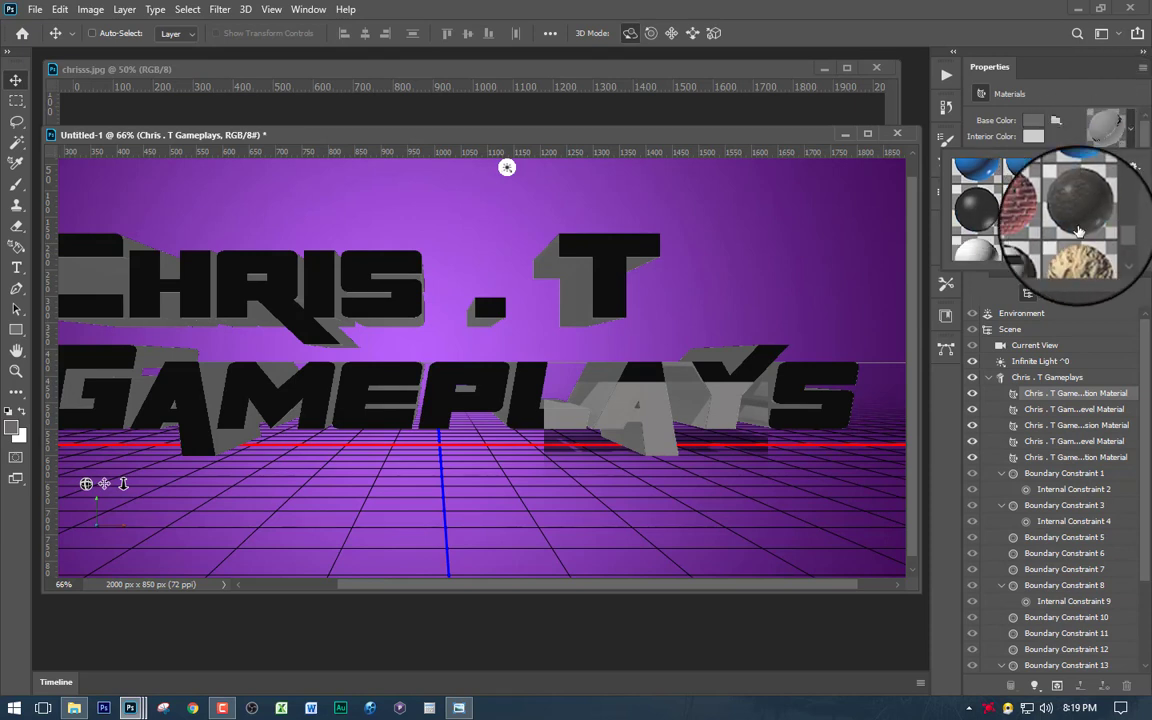
scroll(1078, 243, "up", 5)
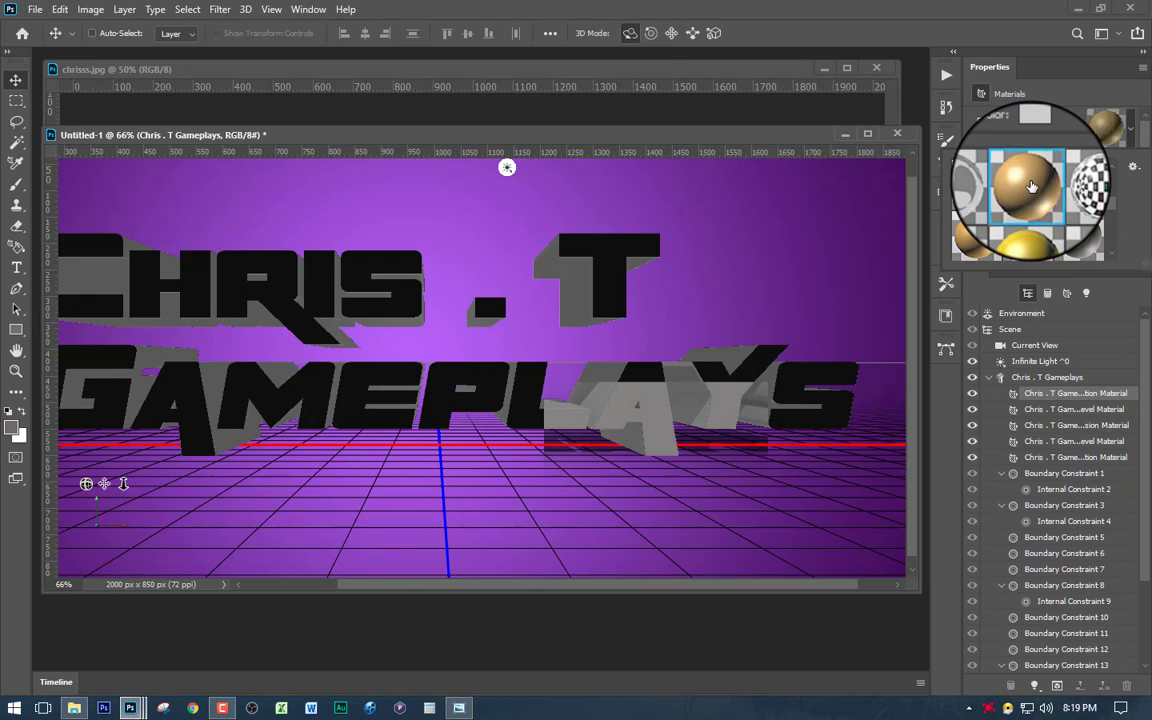
left_click(1032, 186)
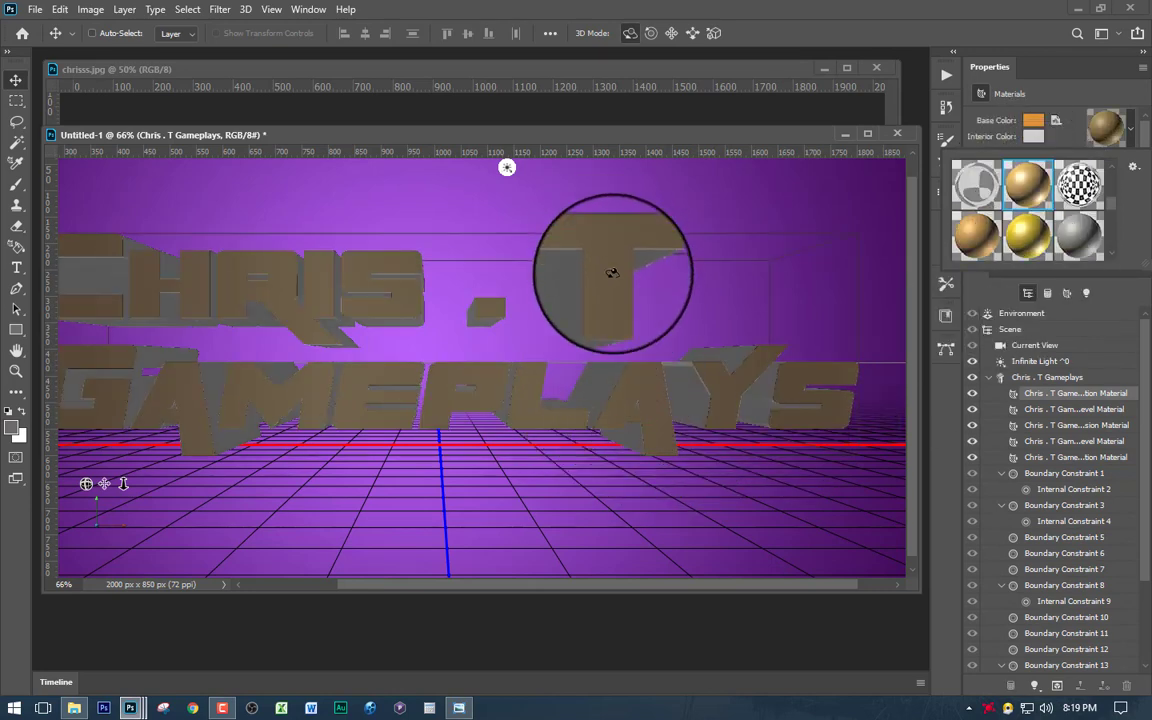
left_click(1132, 135)
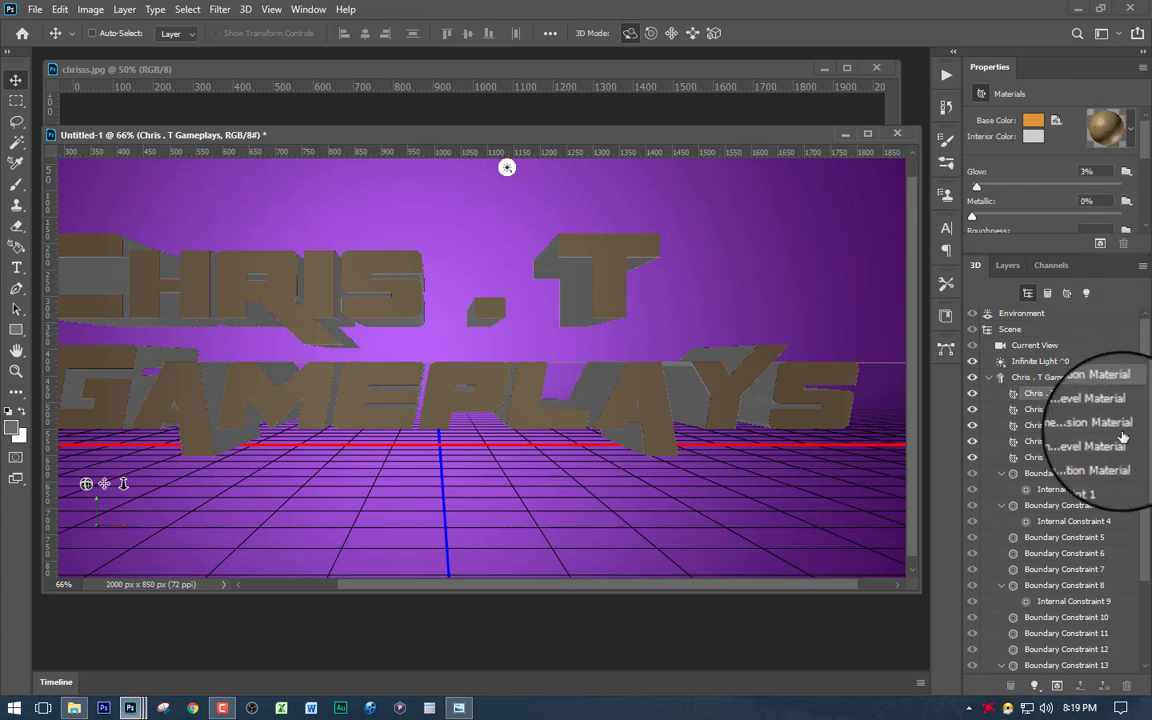
Apply the first of the three blue material presets to the extrusion material on the 3D text's sides
left_click(1070, 432)
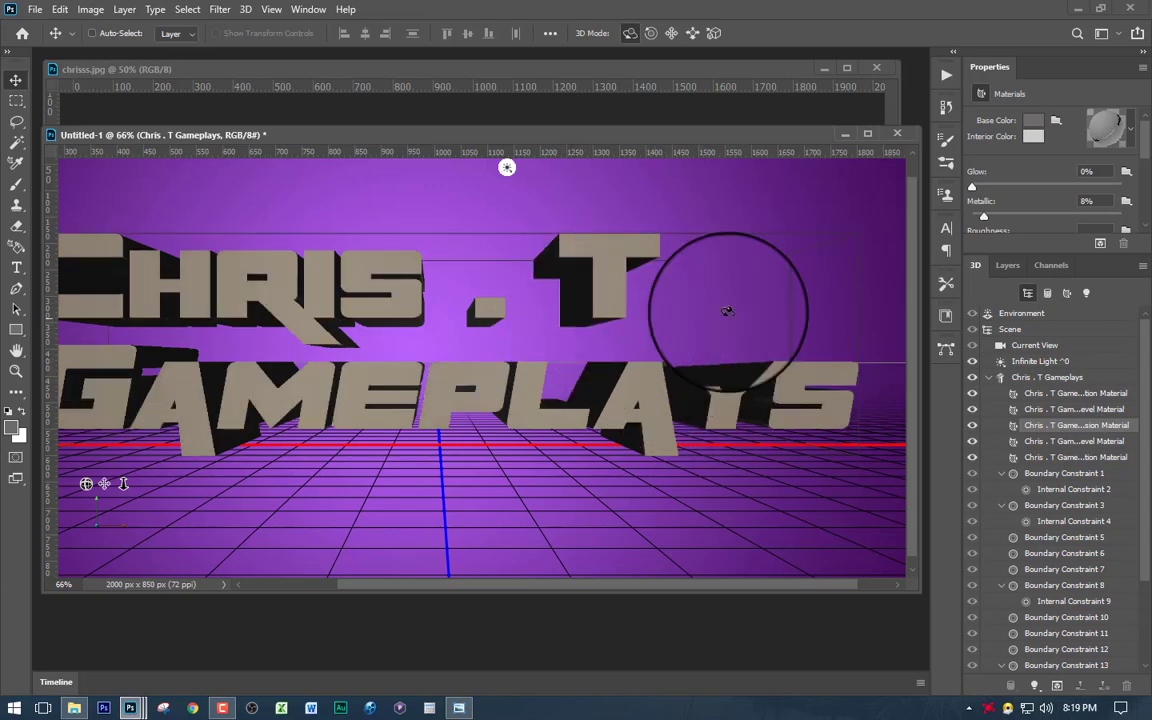
left_click(1106, 128)
scroll(1035, 230, "down", 5)
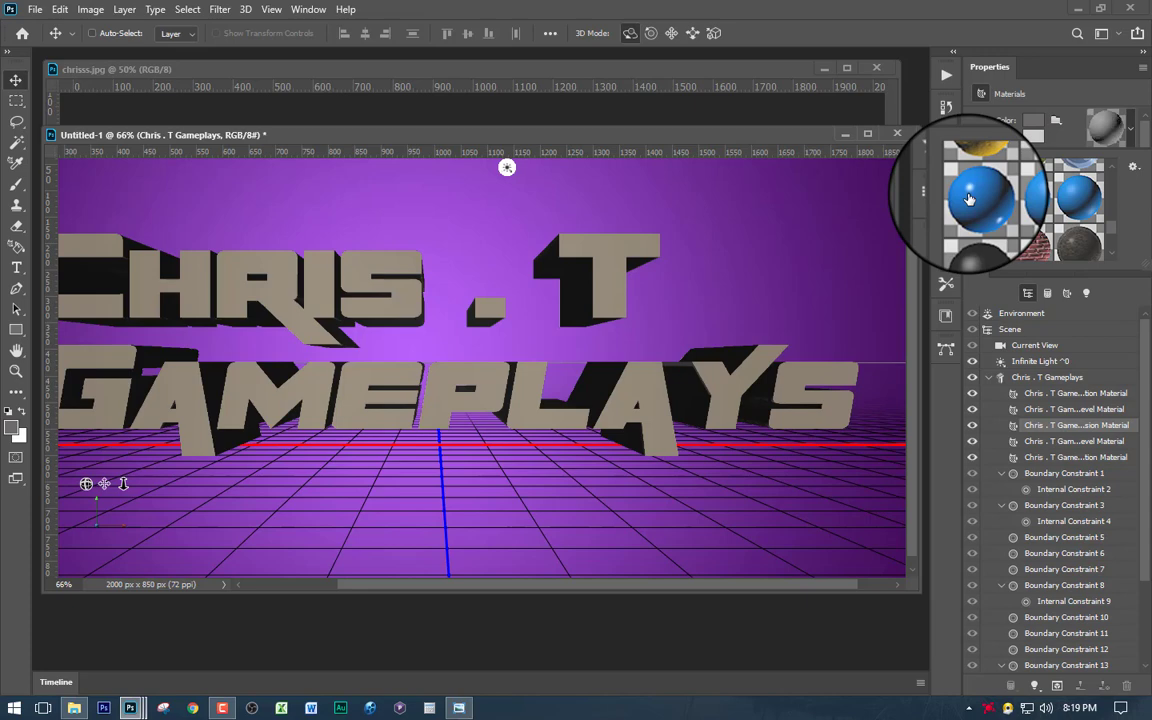
left_click(969, 199)
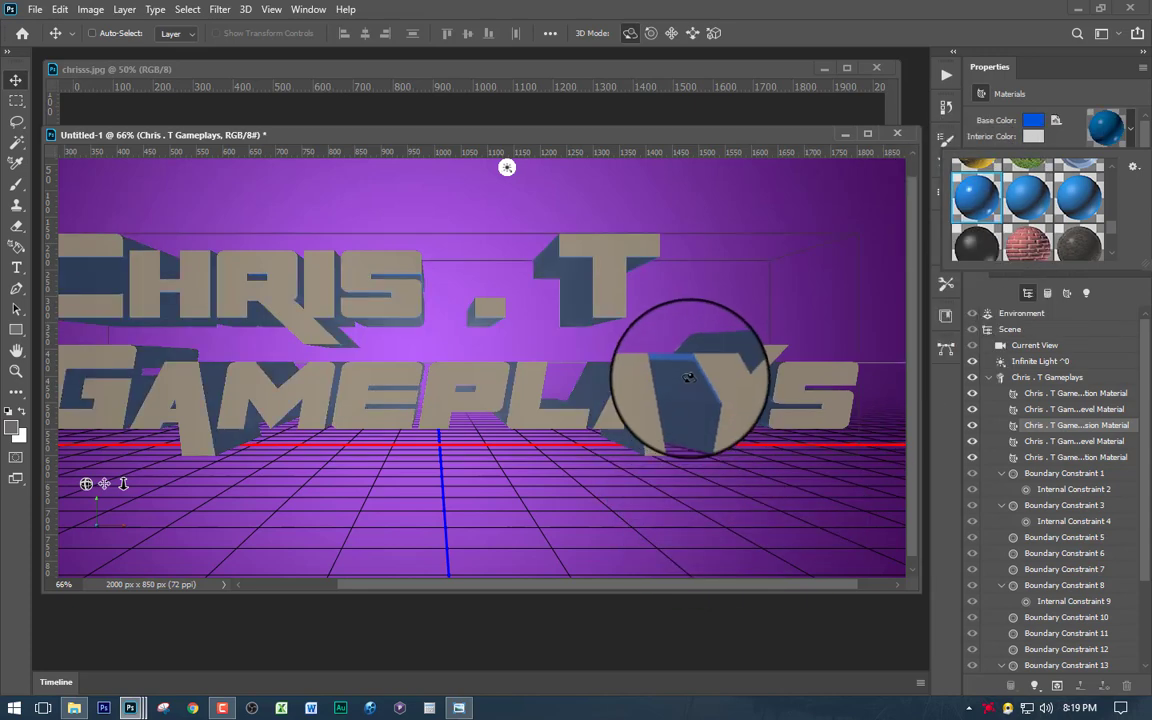
left_click(1076, 93)
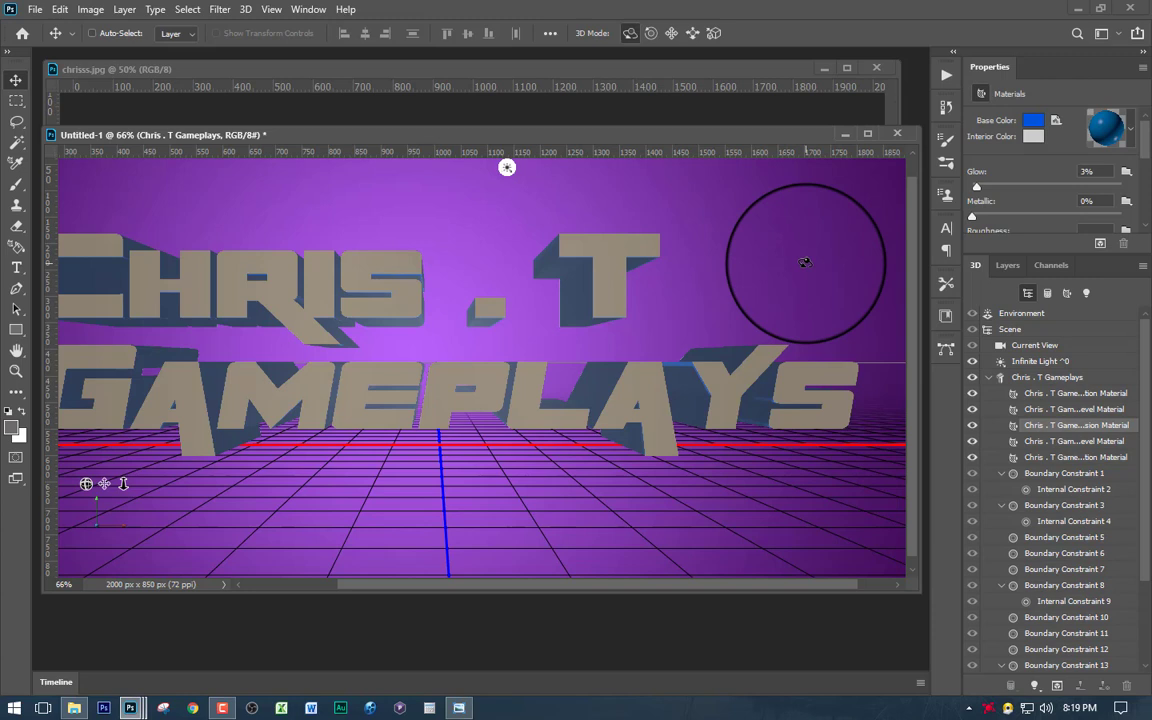
Change the extrusion material's base colour to a purple sampled from the banner background (RGB 105, 41, 142)
left_click(1038, 122)
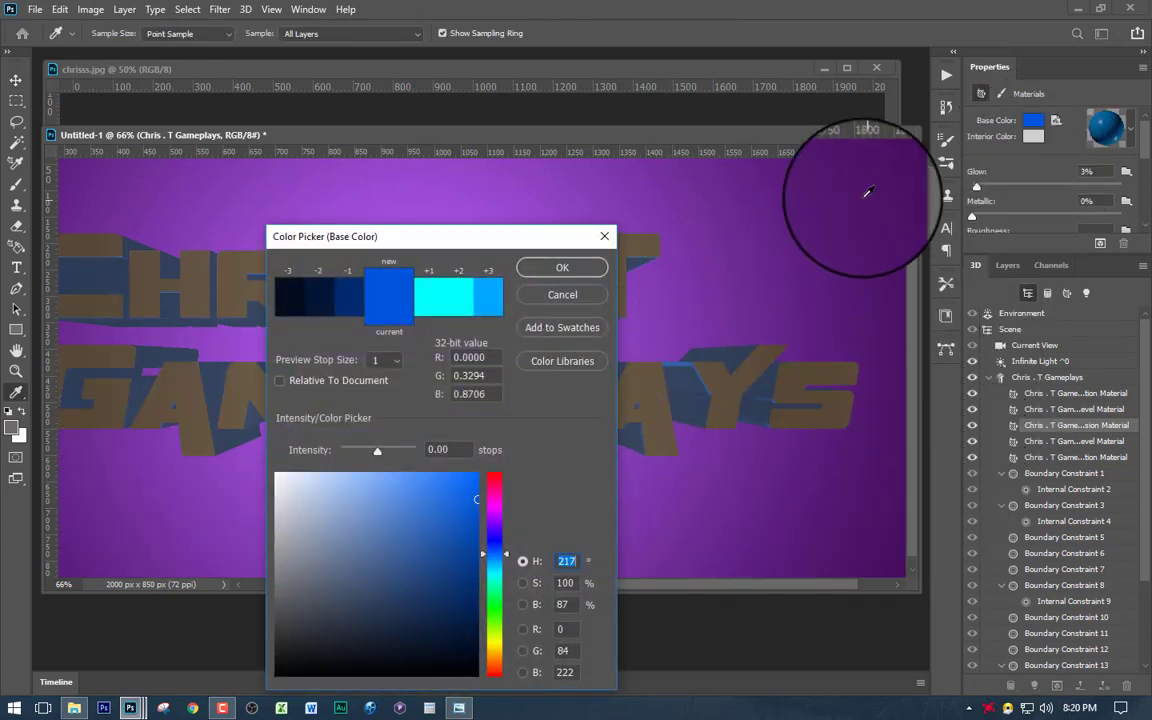
left_click(807, 179)
left_click_drag(803, 192, 710, 249)
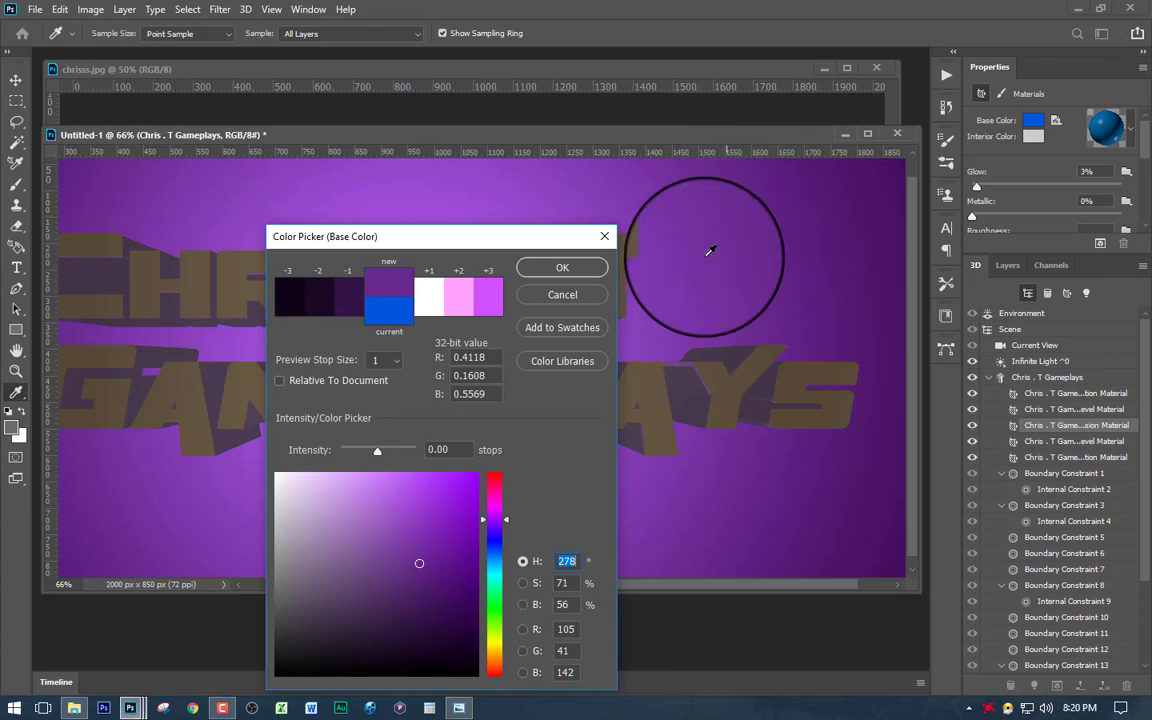
left_click(580, 270)
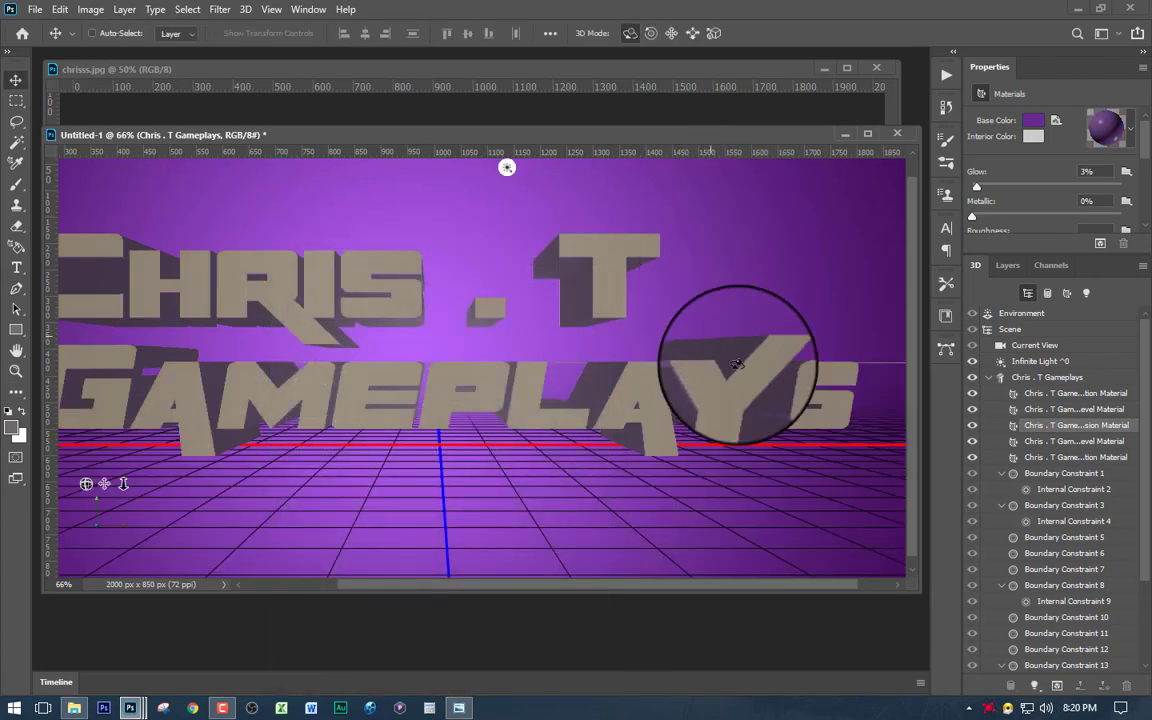
Test-render a rectangular selection over the lower parts of the letters "YS" in "Gameplays", inspect the sides and shadows, and deselect the area
left_click(16, 100)
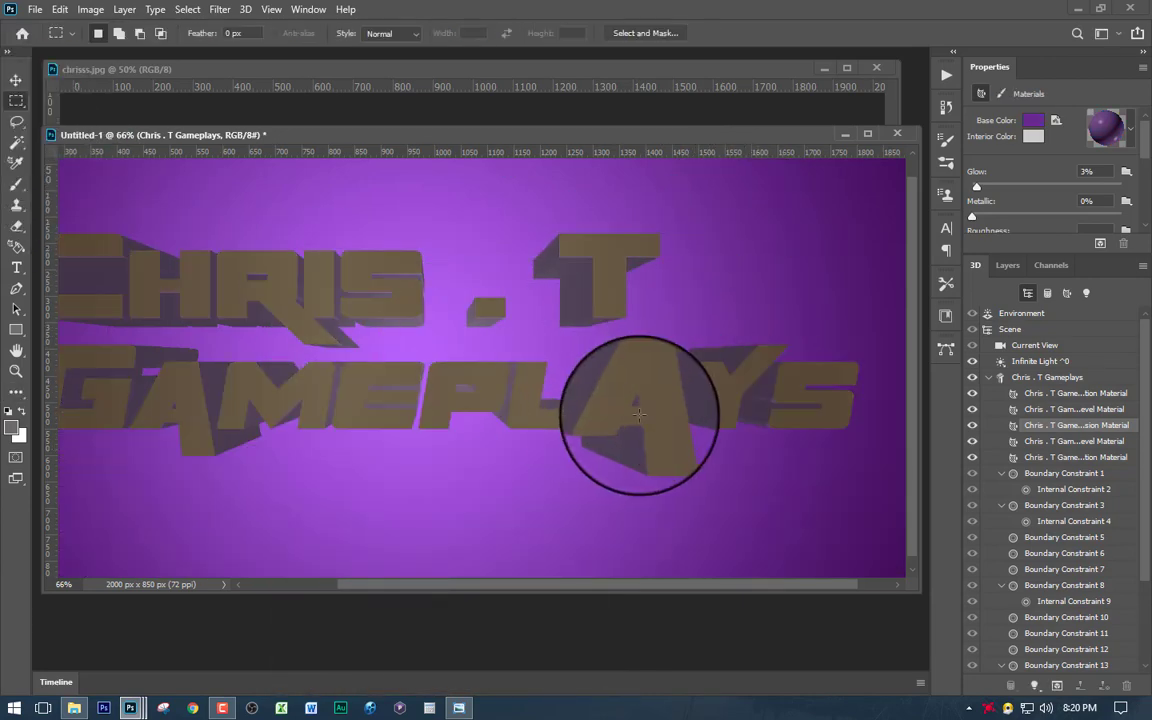
left_click_drag(681, 406, 788, 479)
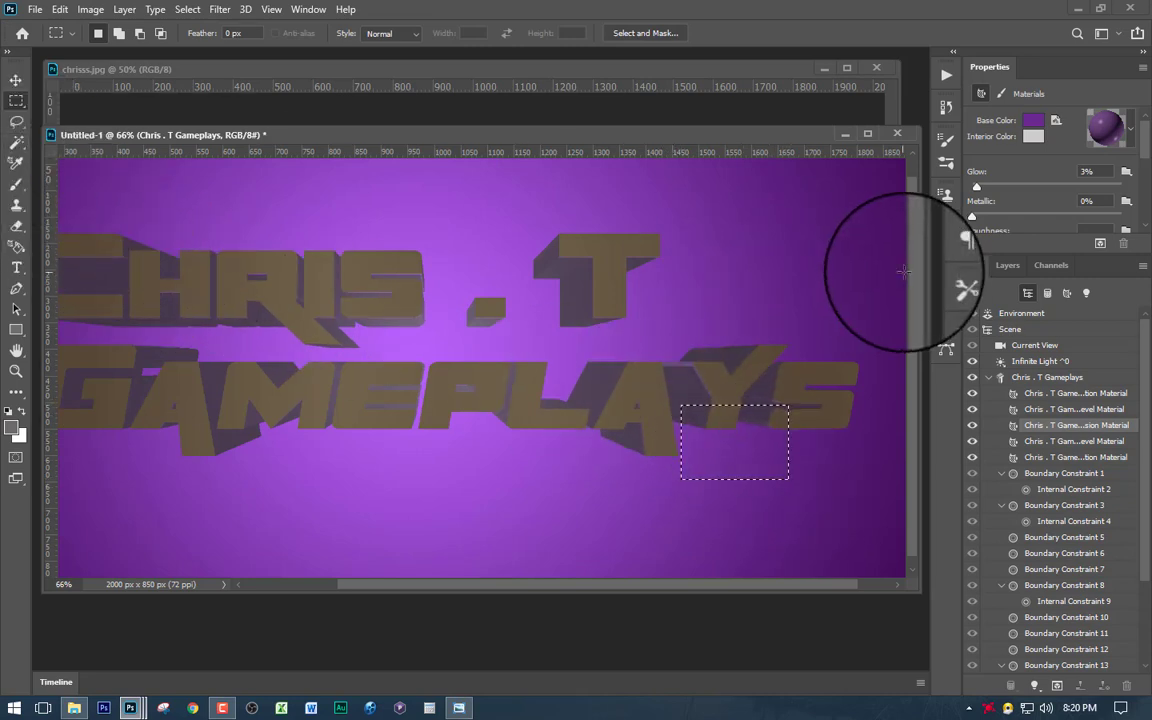
left_click(1102, 245)
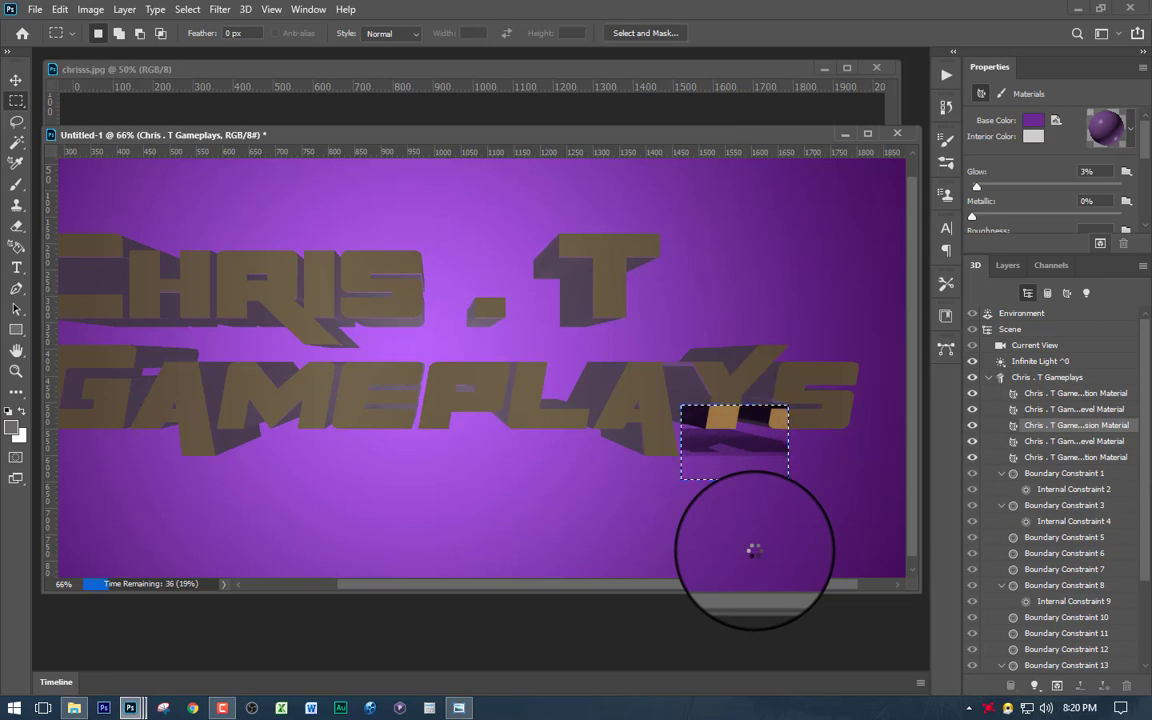
key("Escape")
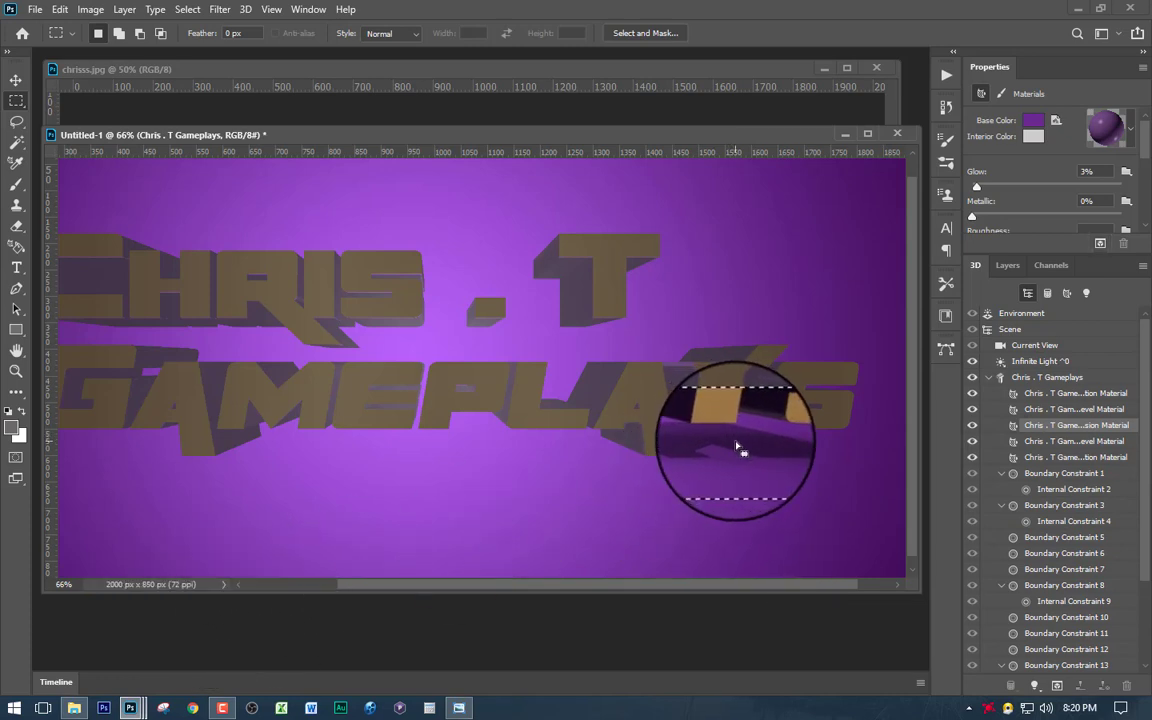
scroll(735, 445, "up", 5)
scroll(747, 477, "down", 5)
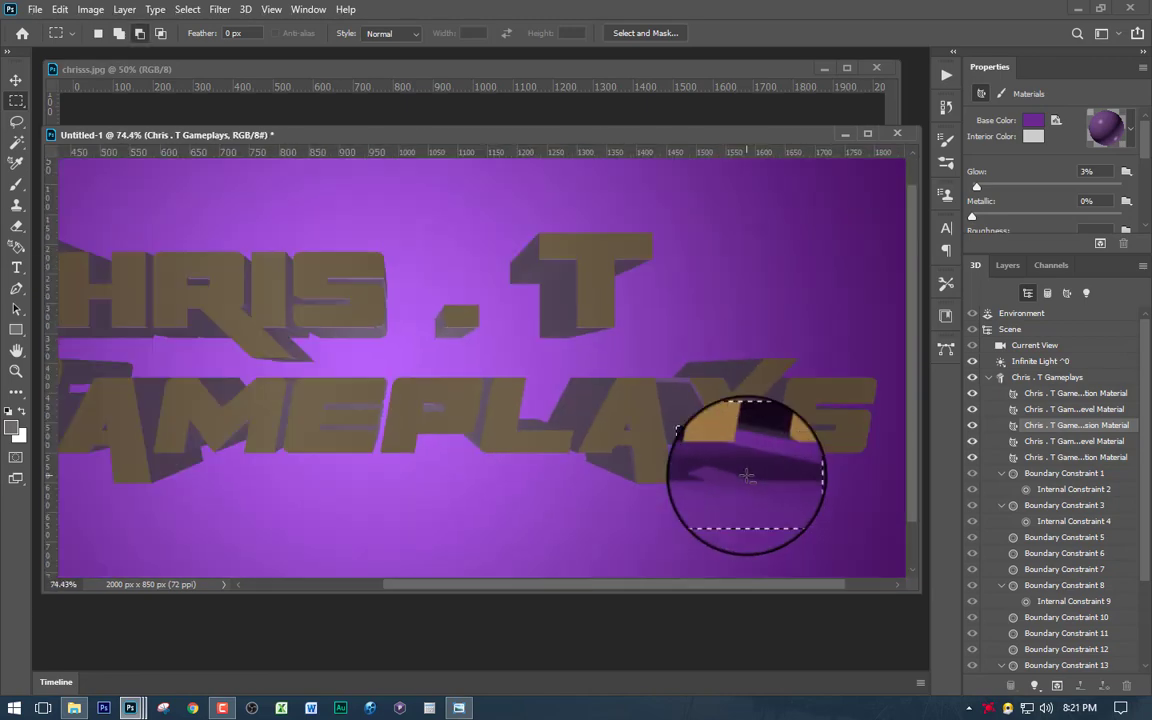
scroll(742, 478, "down", 1)
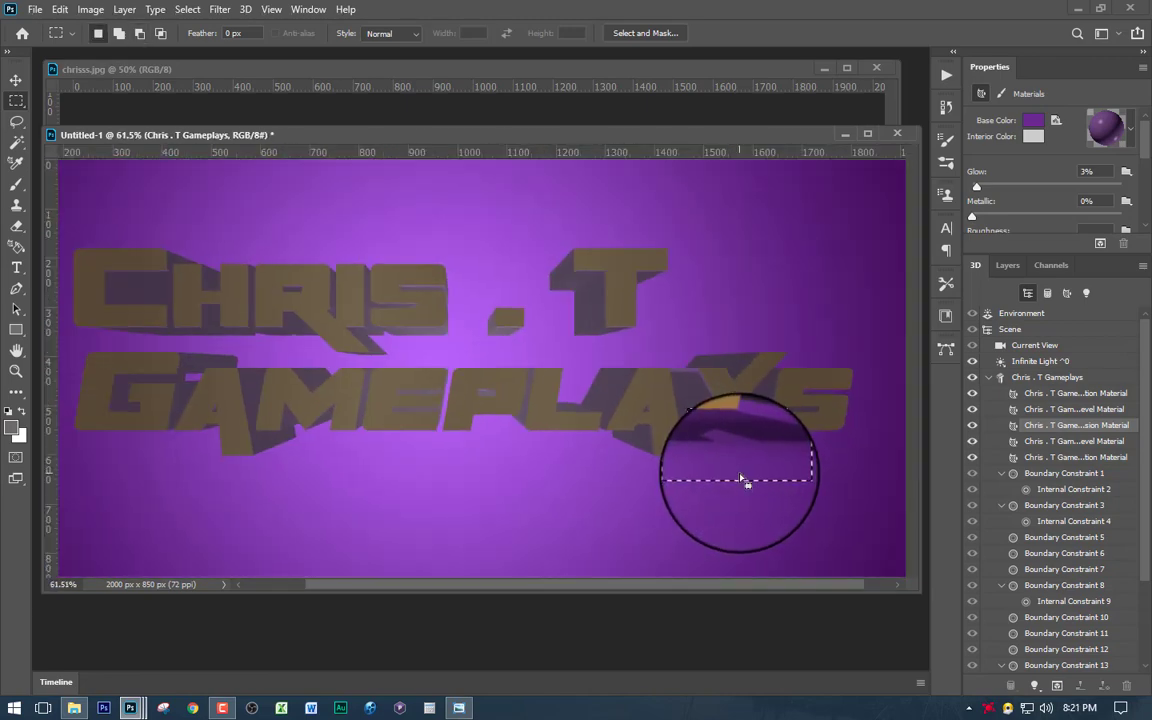
left_click(738, 479)
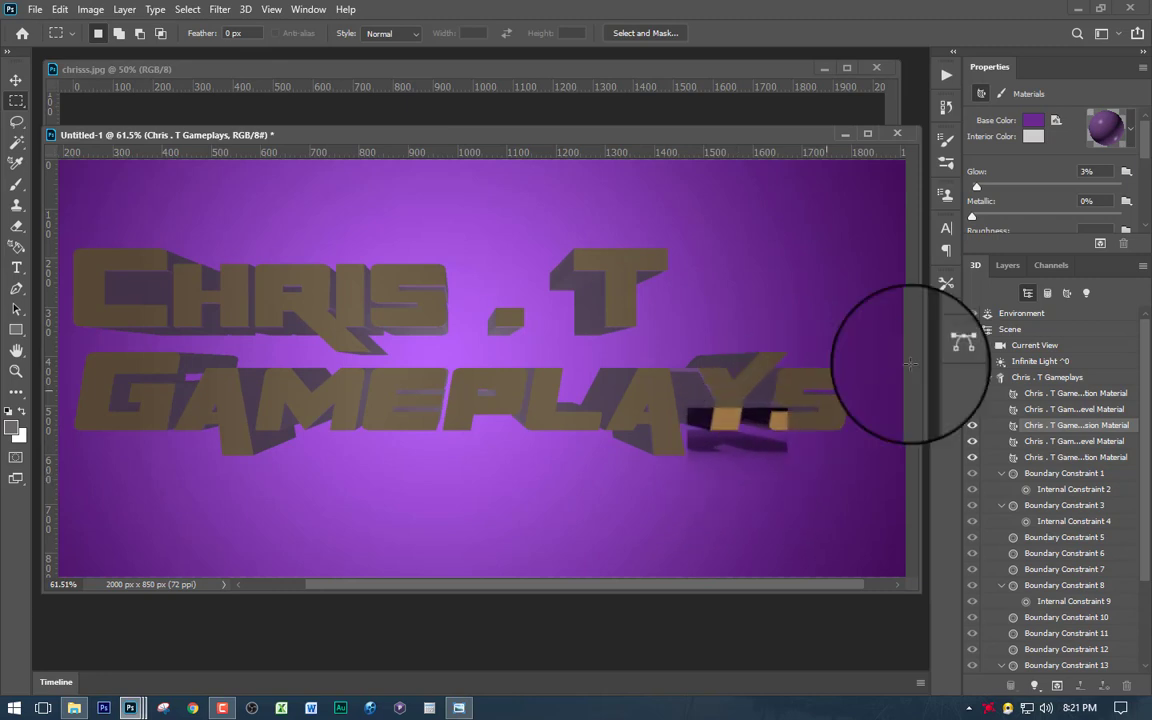
Convert the Background layer into a 3D postcard
left_click(1008, 266)
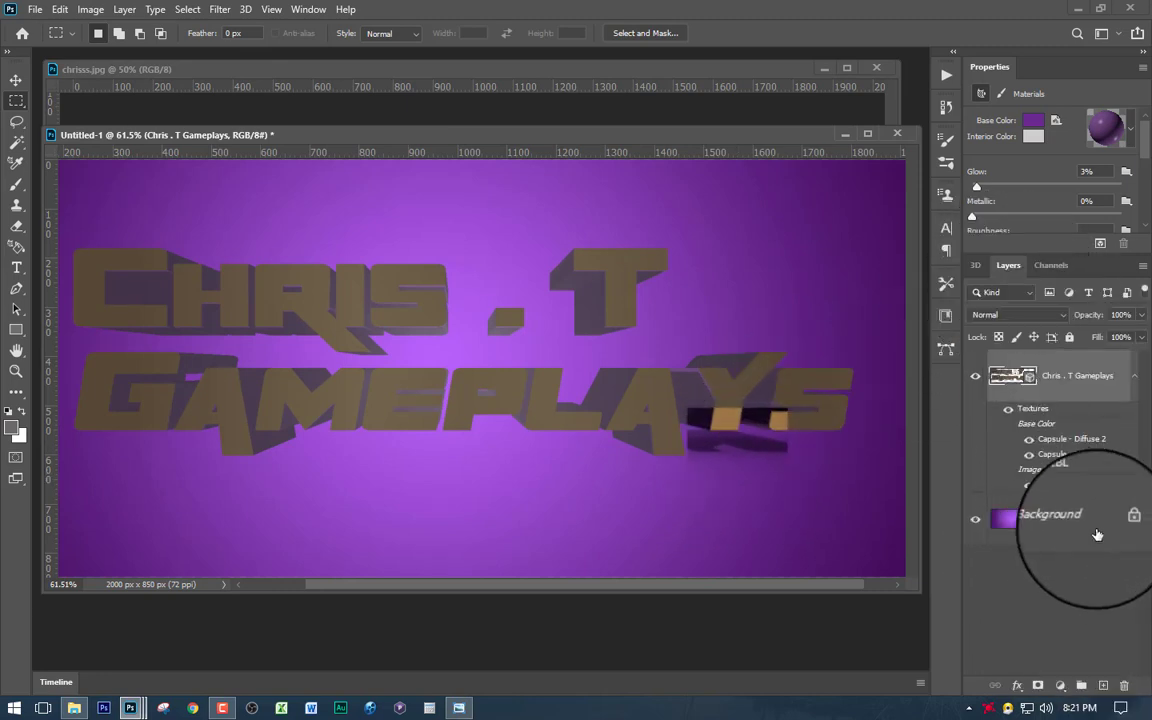
left_click(1094, 532)
right_click(1096, 534)
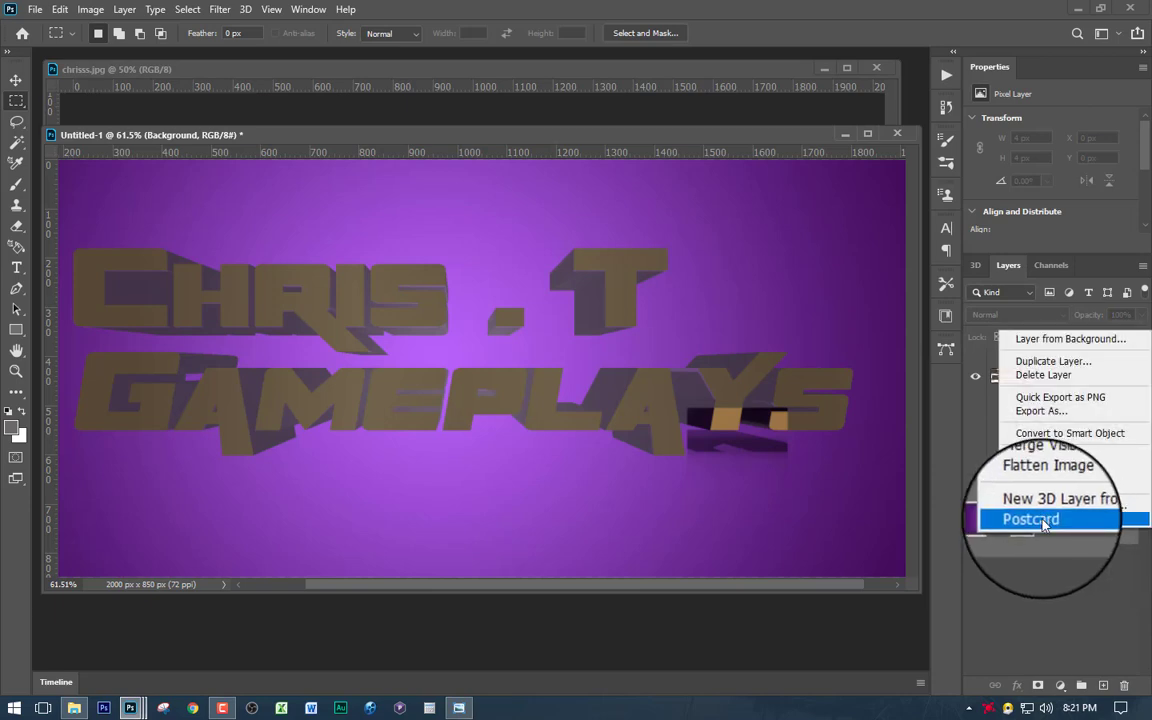
left_click(1043, 520)
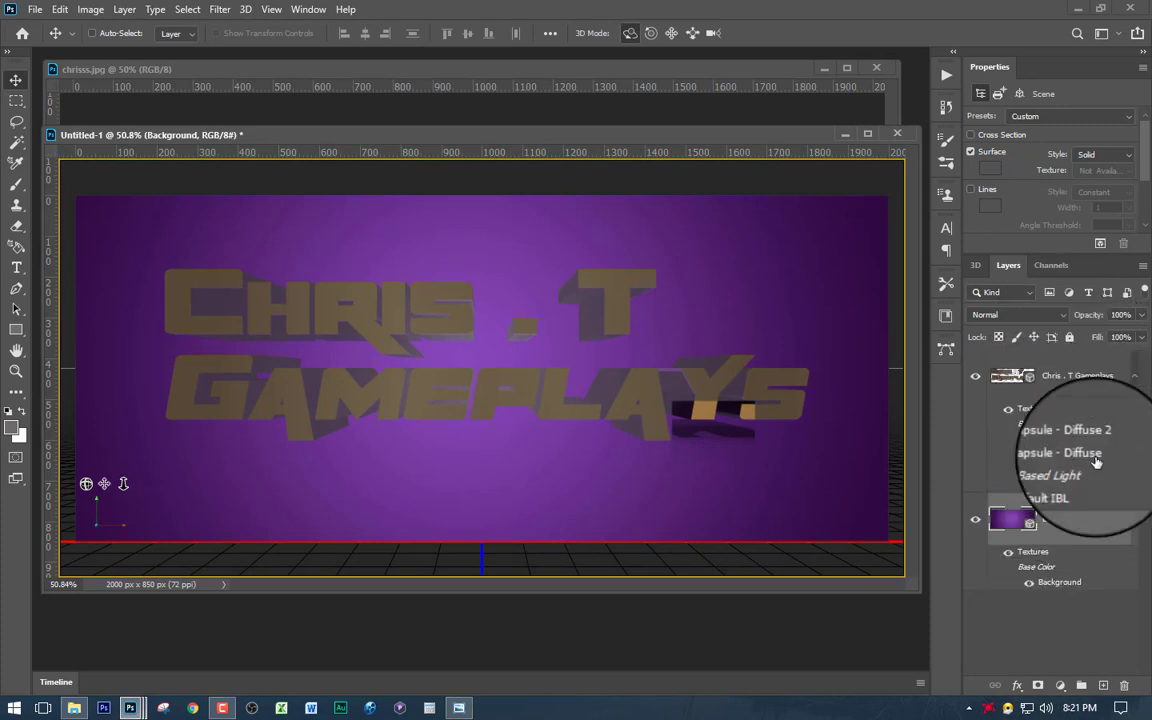
Select both the title's 3D layer and the Background postcard and merge them into one 3D layer
left_click(1075, 391, "shift")
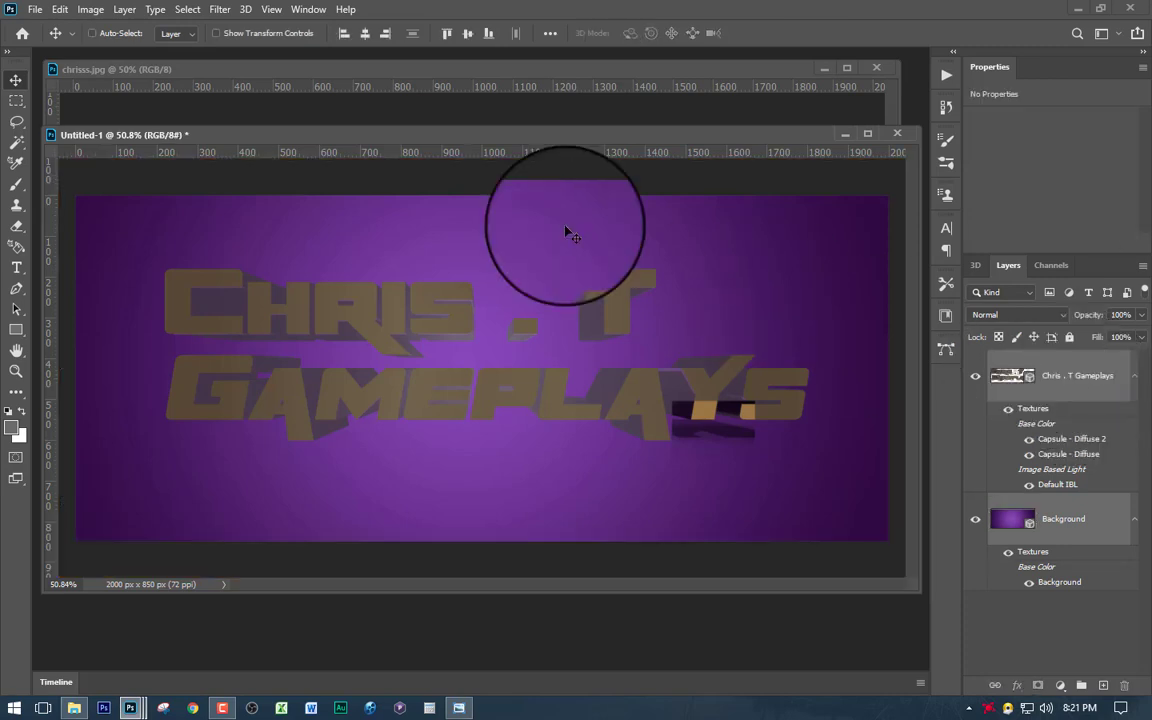
left_click(245, 10)
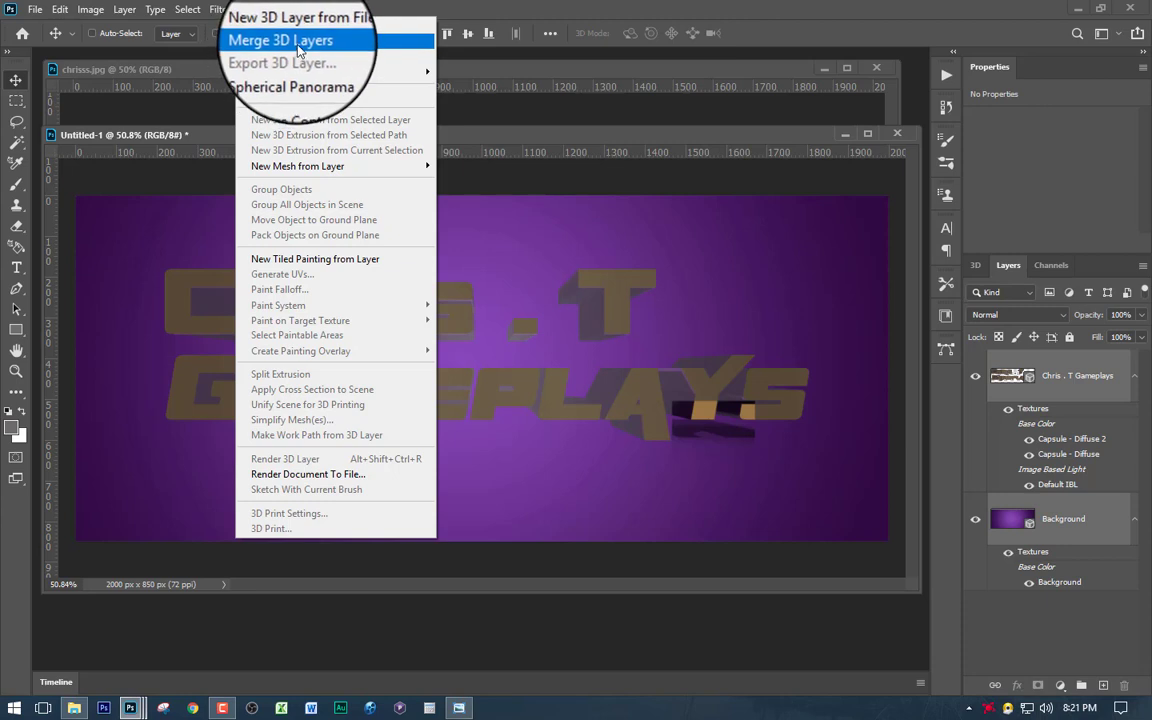
left_click(298, 50)
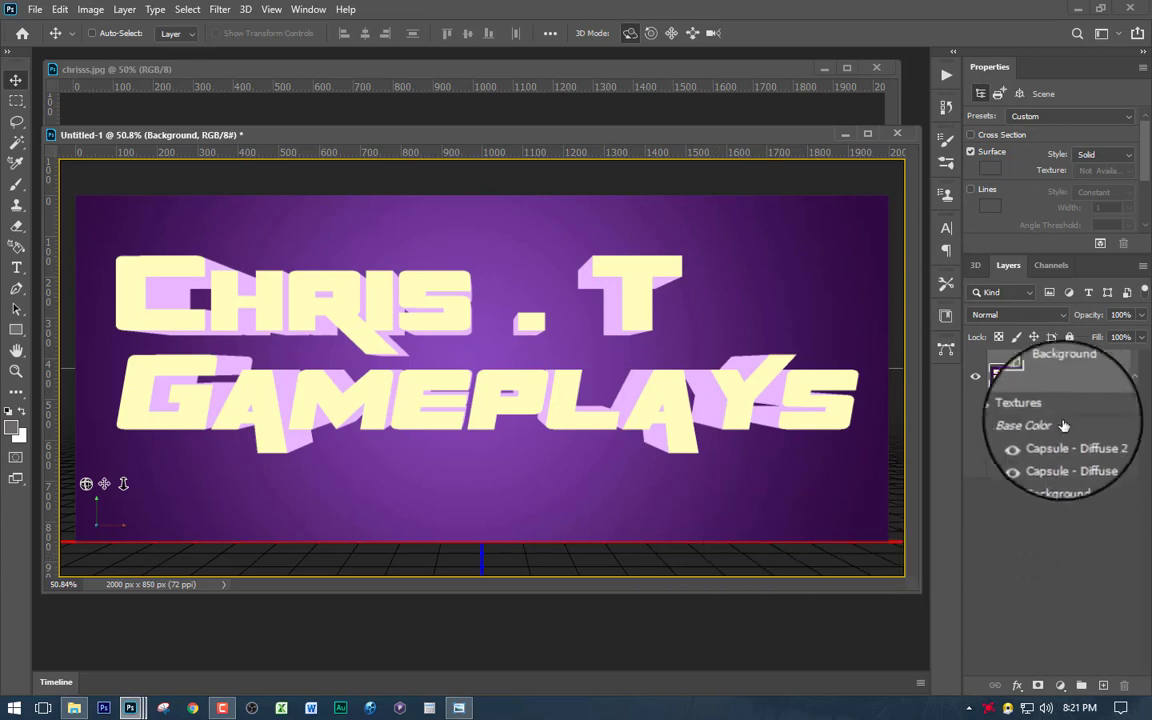
Select the title text mesh in the merged scene and push it slightly back along the depth axis towards the background
left_click(977, 263)
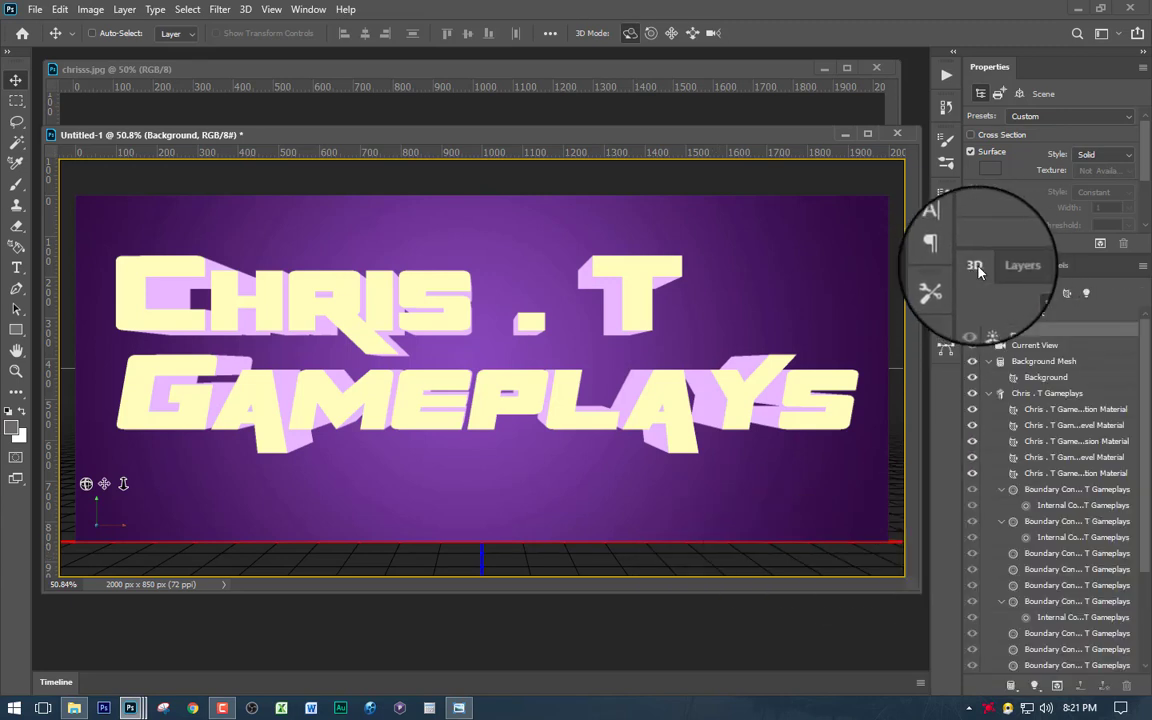
left_click(1055, 396)
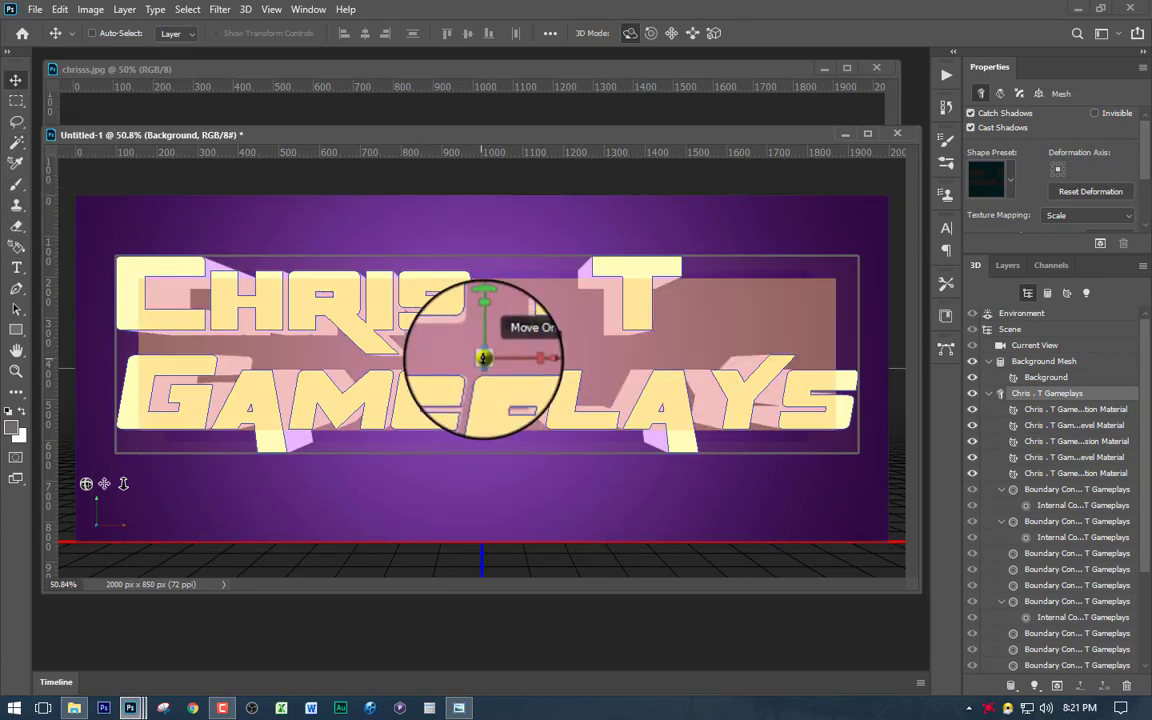
mouse_move(484, 358)
left_mouse_down()
mouse_move(484, 389)
mouse_move(480, 301)
mouse_move(491, 548)
mouse_move(483, 314)
mouse_move(471, 337)
mouse_move(484, 399)
mouse_move(476, 358)
left_mouse_up()
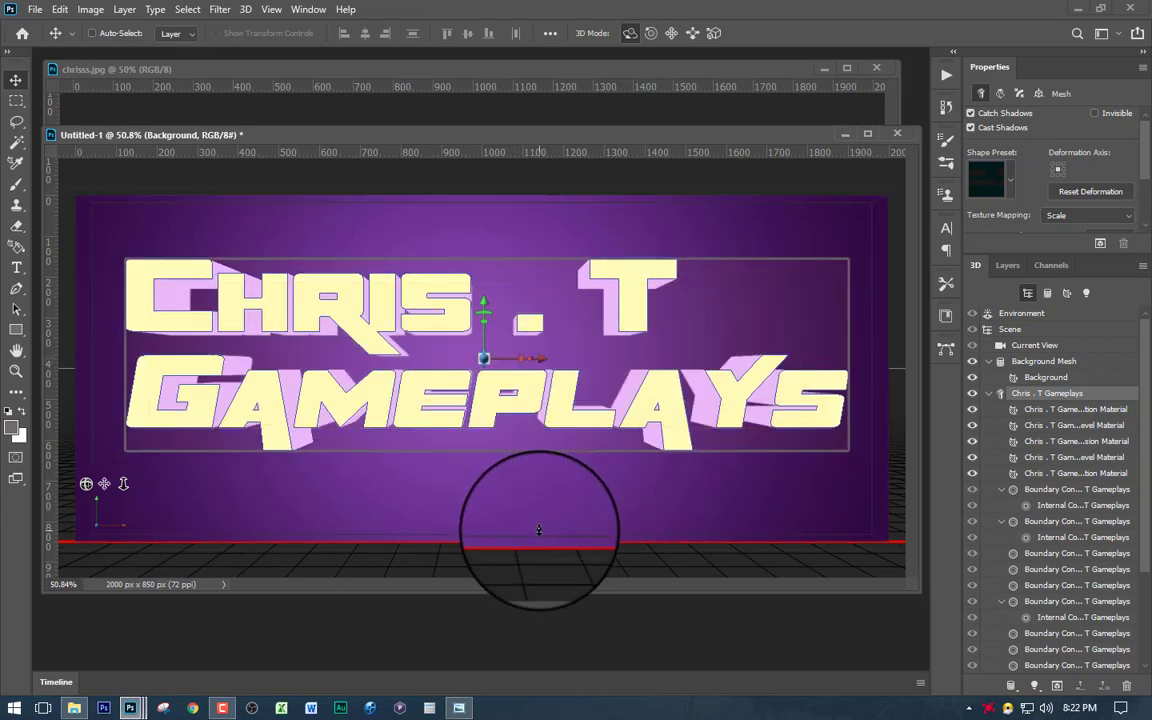
Test-render a rectangular selection over the lower parts of the letters "AY" in "Gameplays", inspect the shadows on the background, and deselect the area
left_click(16, 100)
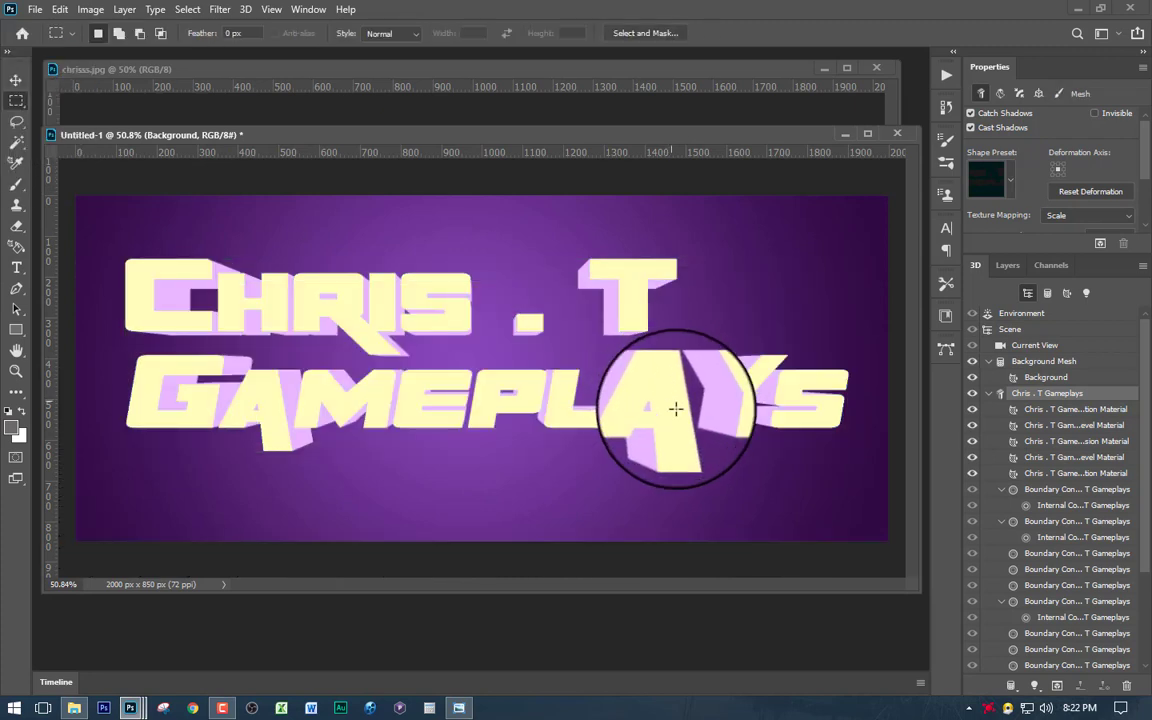
left_click_drag(666, 405, 743, 472)
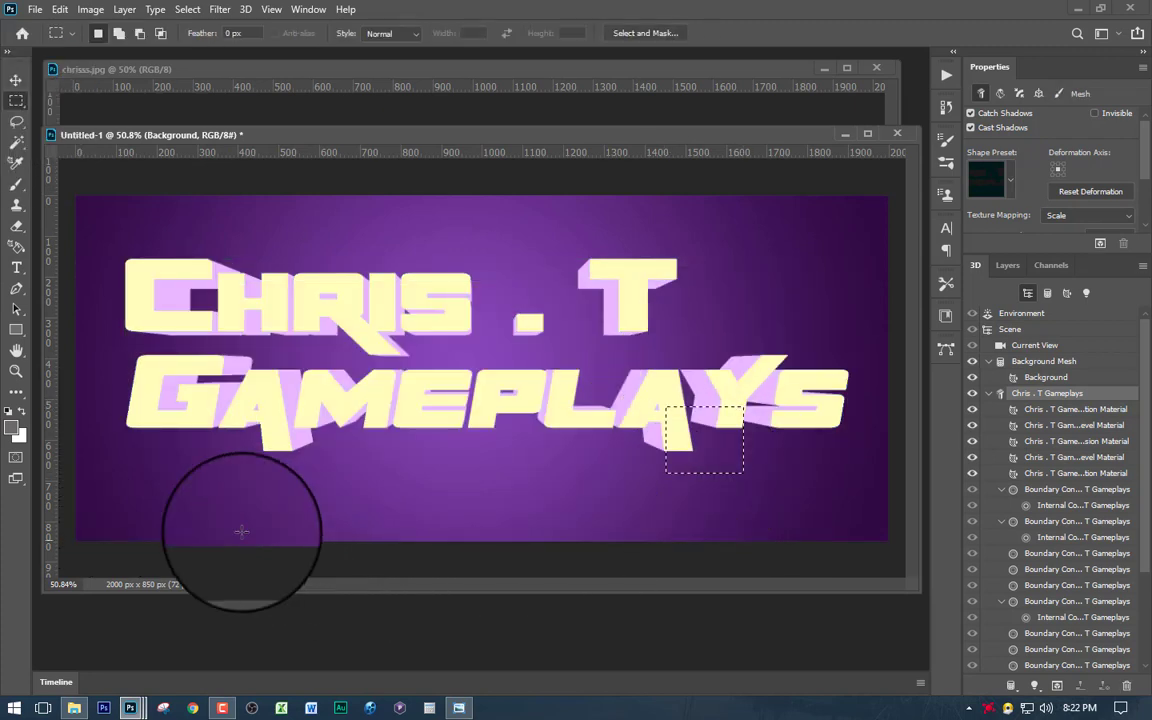
left_click(1100, 242)
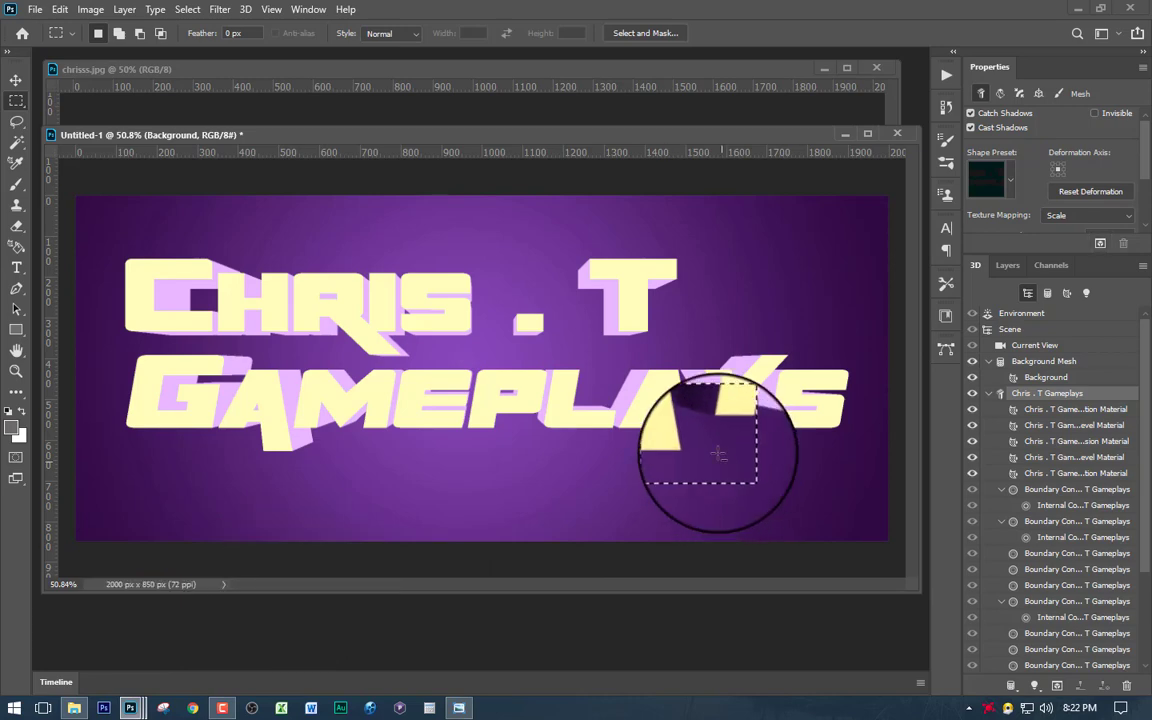
scroll(712, 443, "up", 3)
scroll(712, 443, "up", 2)
scroll(668, 417, "down", 5)
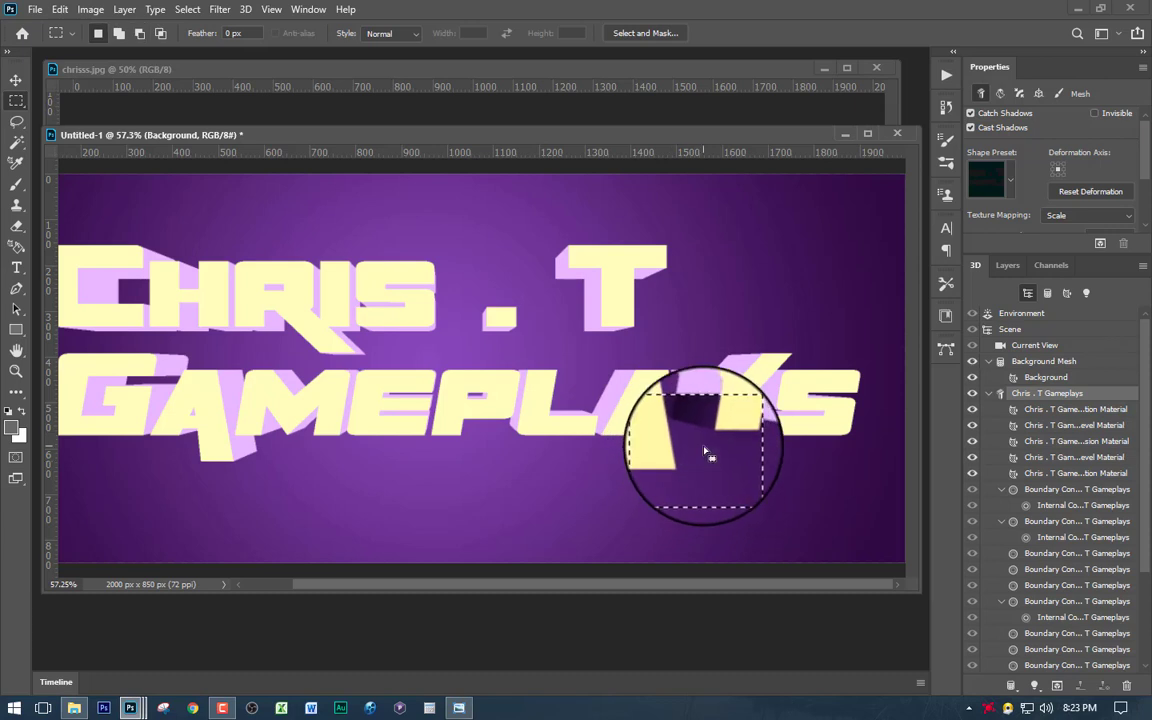
left_click(706, 450)
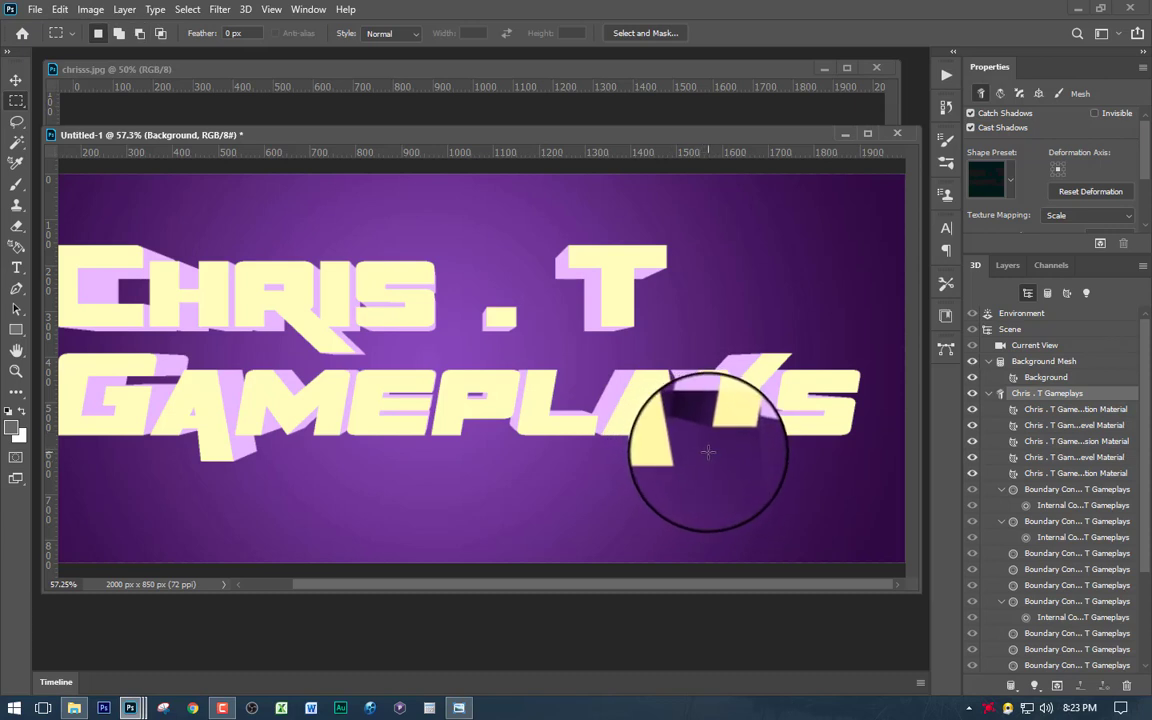
scroll(582, 452, "down", 2)
scroll(585, 455, "down", 1)
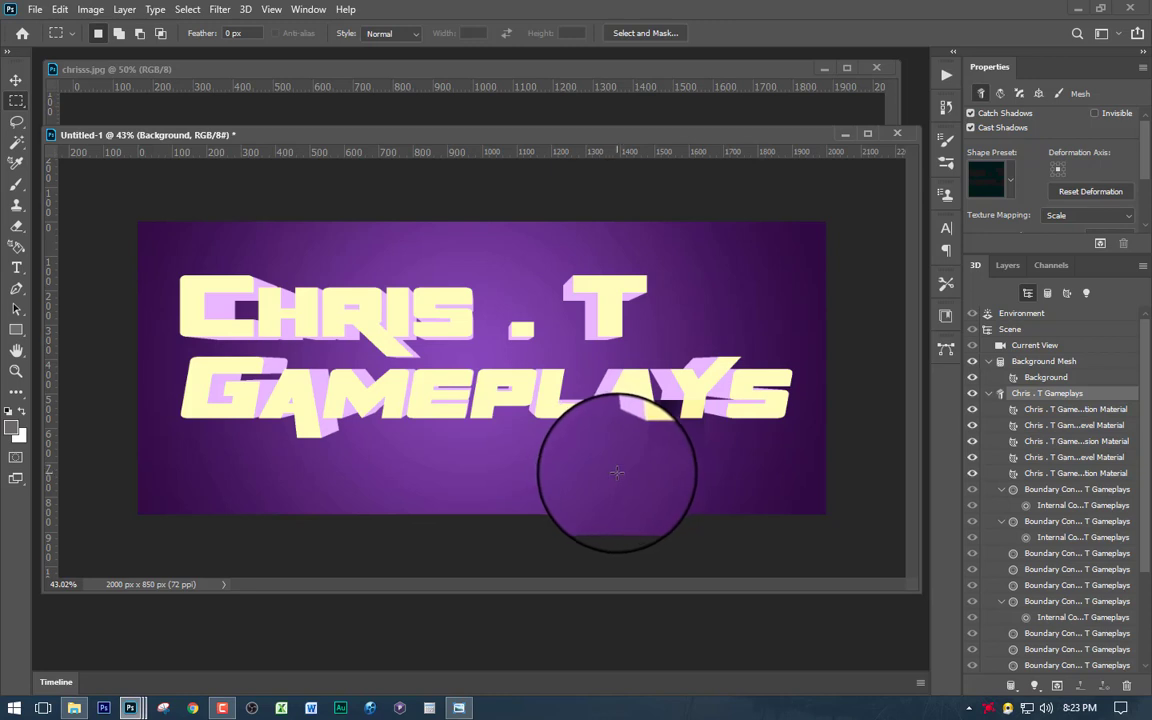
Render the complete merged 3D layer
left_click(245, 10)
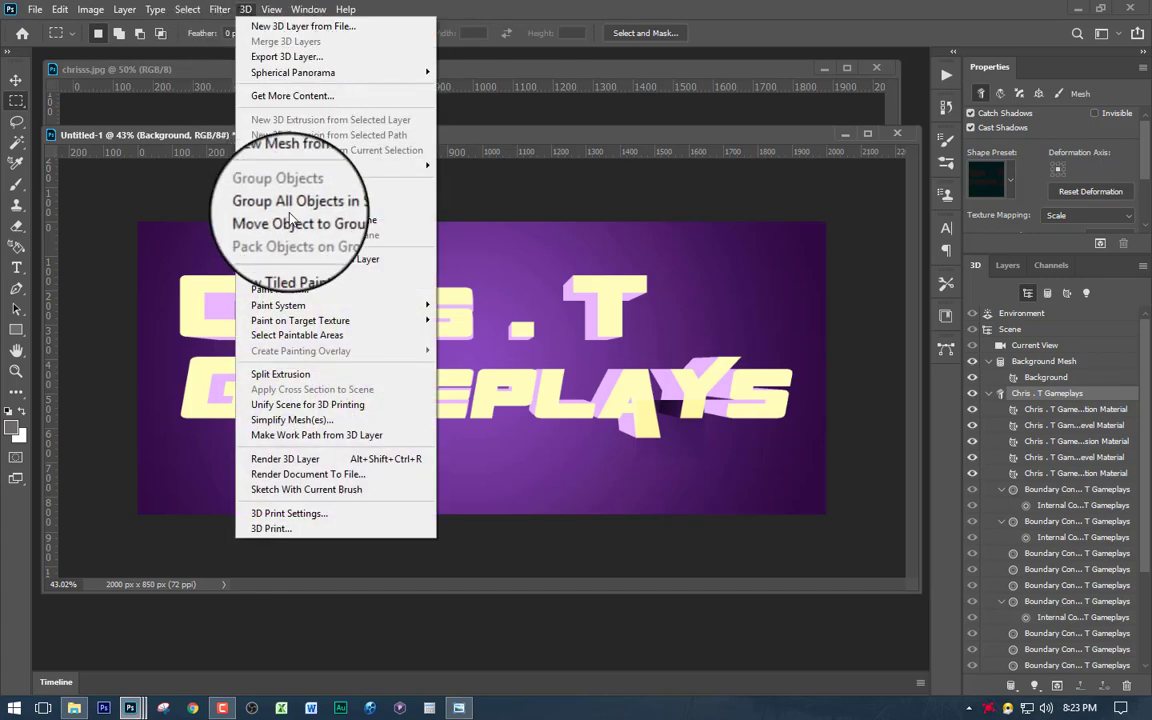
left_click(322, 460)
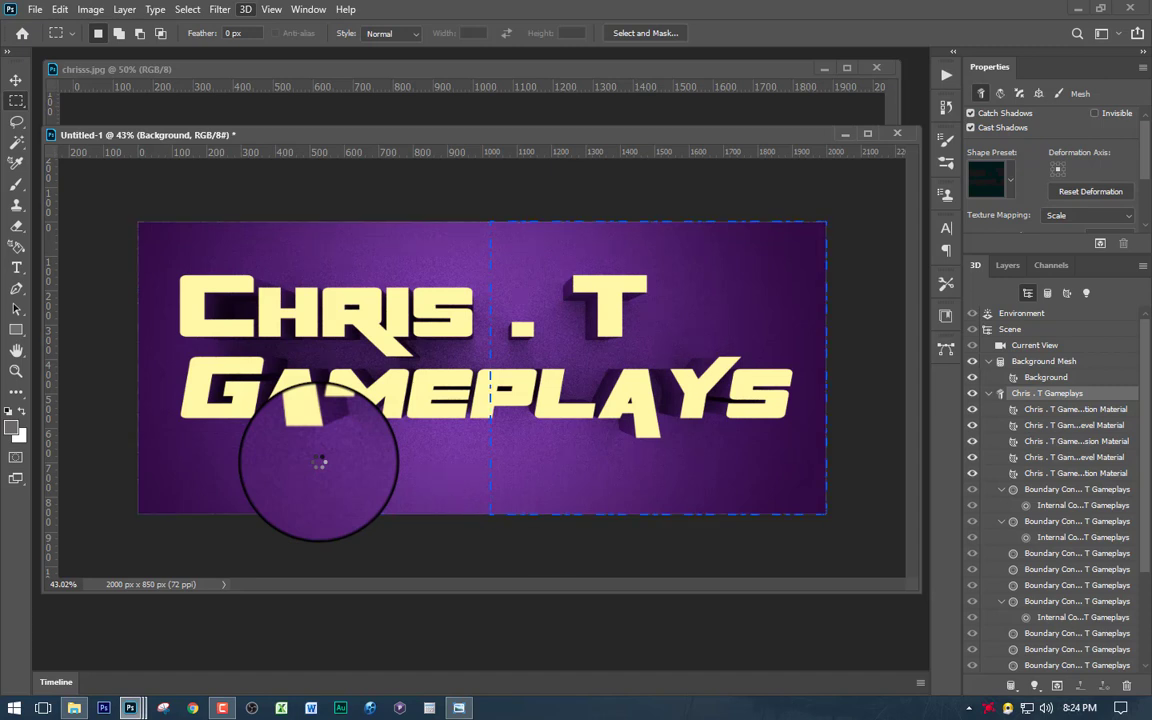
key("shift+ctrl+i")
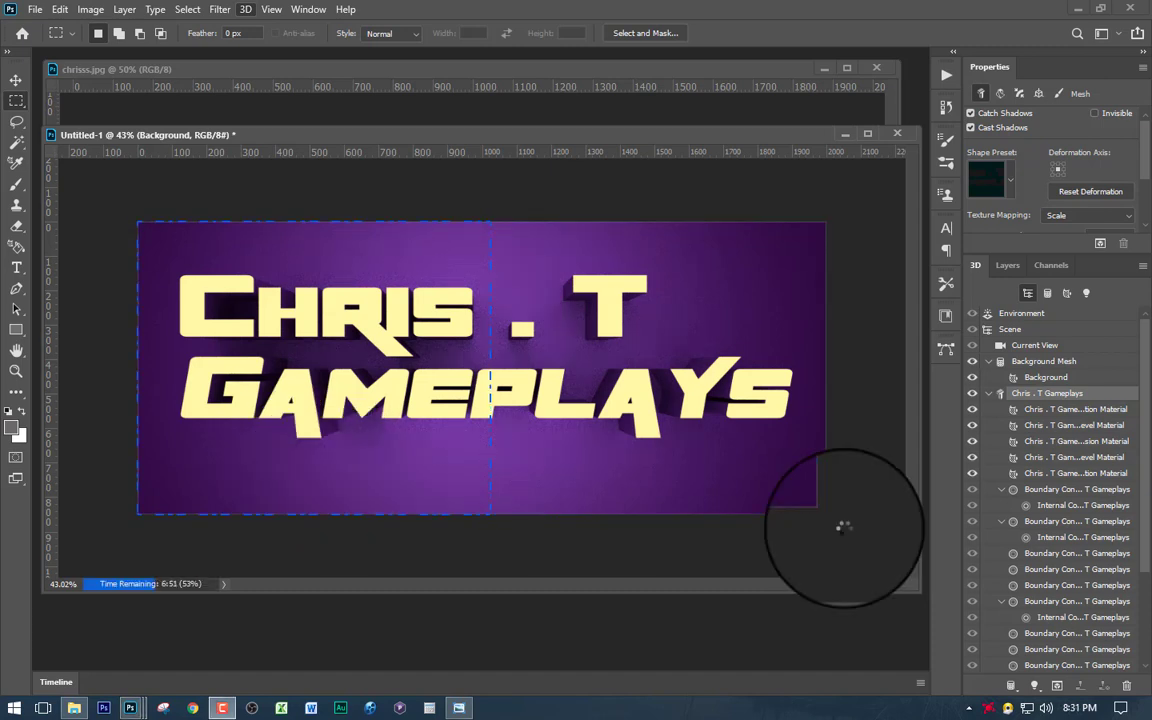
key("shift+ctrl+i")
key("shift+ctrl+i")
key("shift+ctrl+i")
key("shift+ctrl+i")
key("shift+ctrl+i")
key("shift+ctrl+i")
key("shift+ctrl+i")
key("shift+ctrl+i")
key("shift+ctrl+i")
key("shift+ctrl+i")
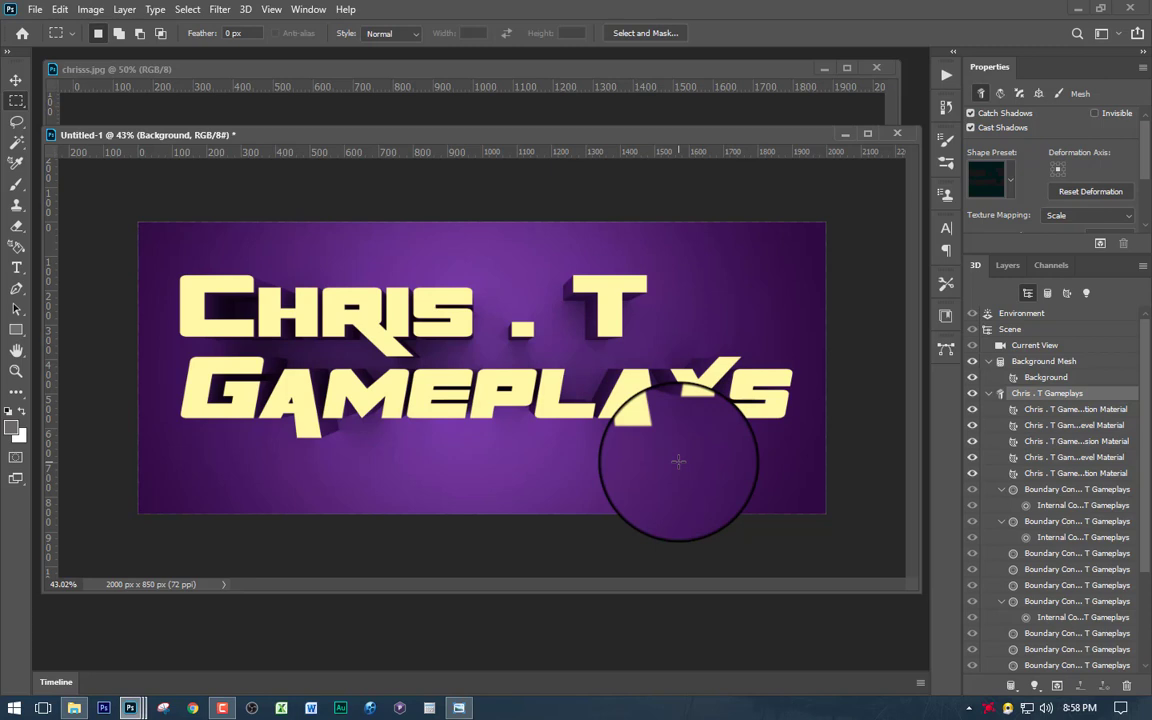
Minimize the chrisss.jpg reference window and dock the Untitled-1 document as a full-size tab
left_click(825, 75)
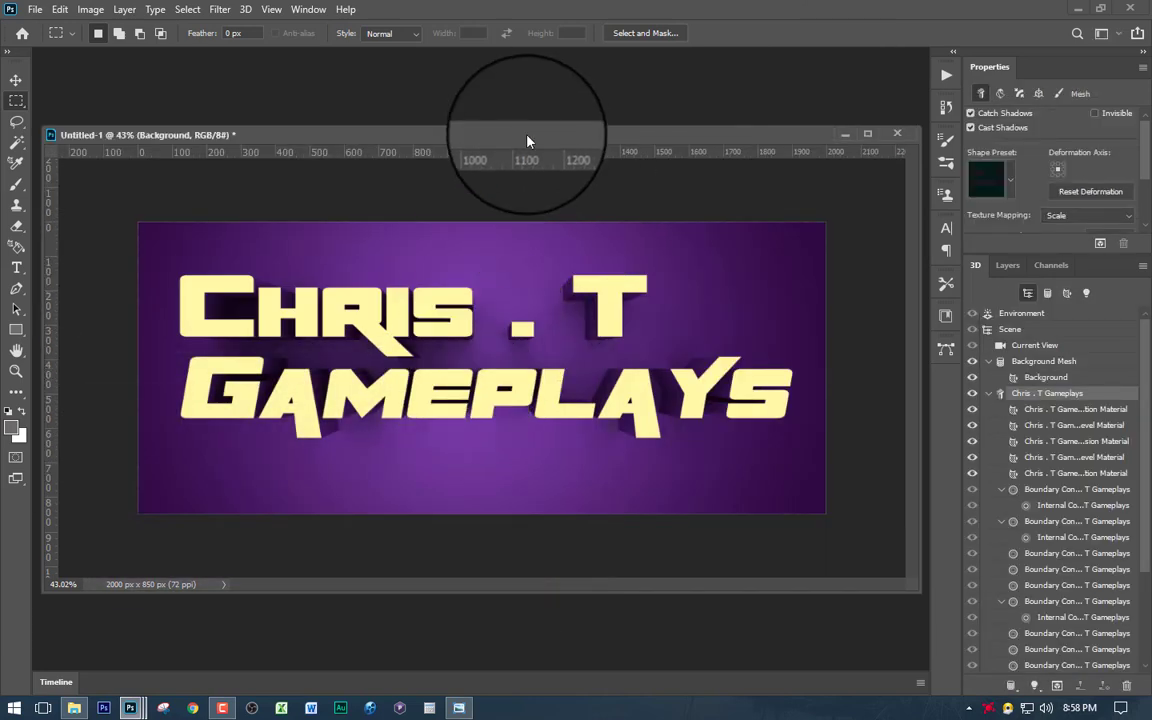
left_click_drag(528, 142, 535, 60)
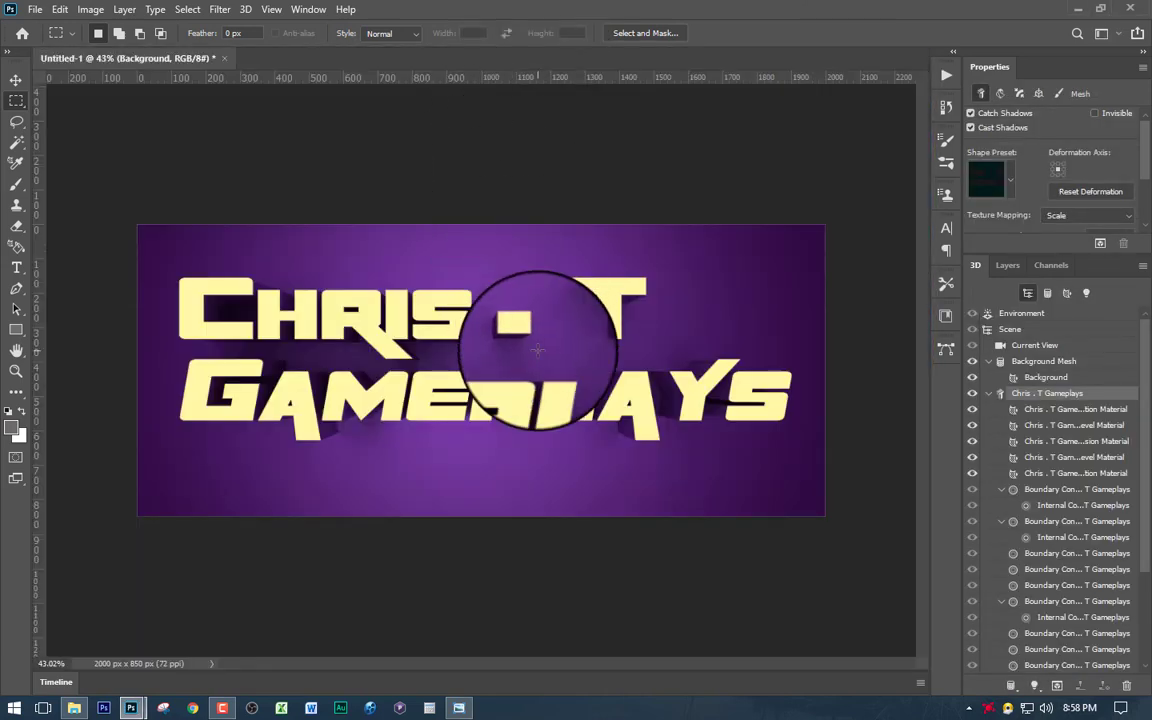
Examine the rendered letter edges, shadows and background grain up close, and bring up the document's layer list
scroll(470, 335, "up", 6)
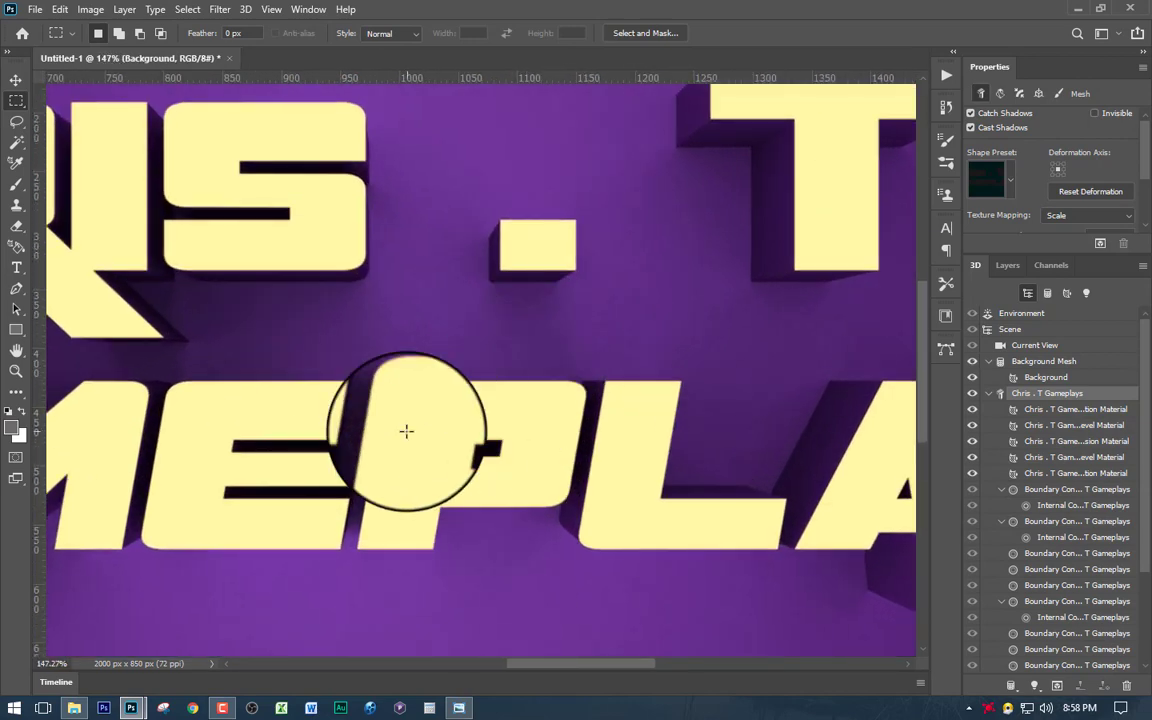
scroll(406, 431, "up", 4)
left_click_drag(448, 216, 501, 288)
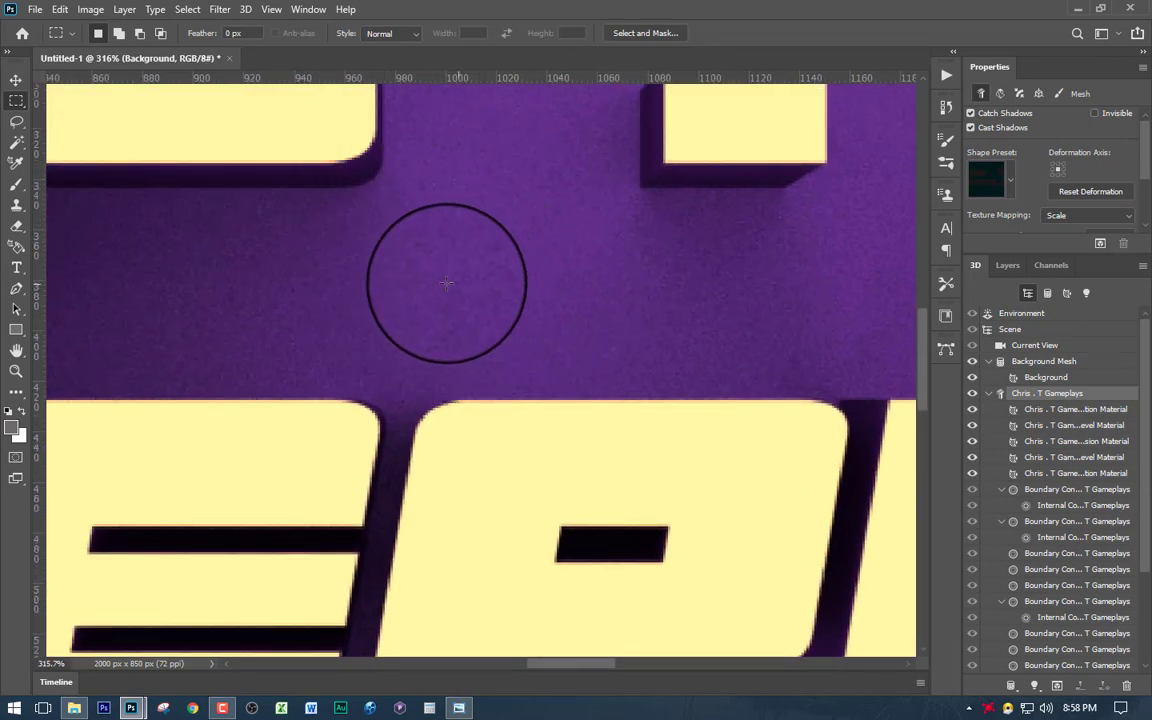
left_click_drag(457, 257, 663, 393)
left_click_drag(583, 432, 689, 450)
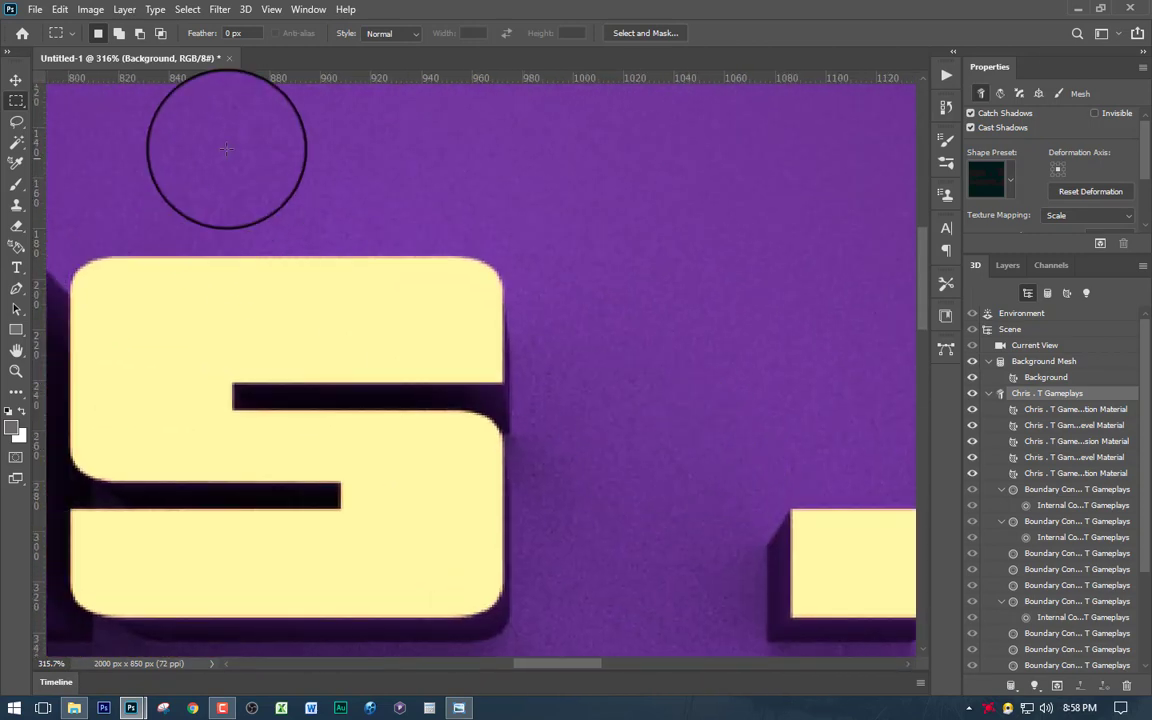
left_click(1008, 266)
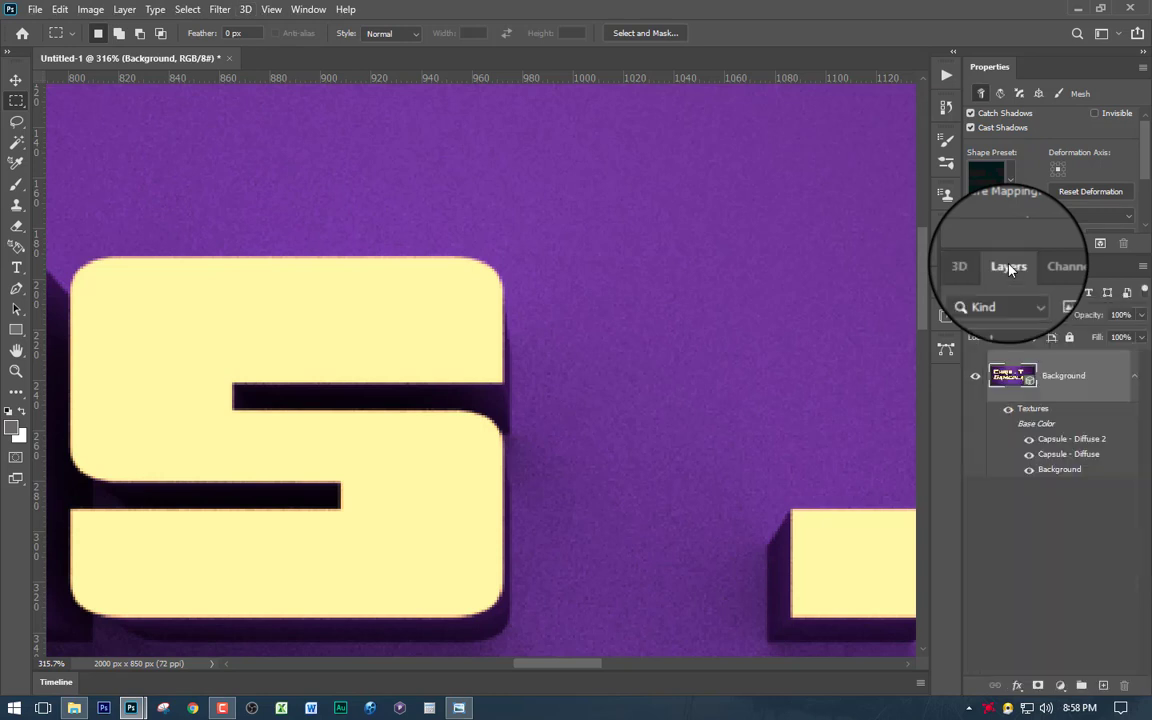
Rasterize the rendered 3D layer and apply a Smart Blur with radius 3.0, threshold 25.0 and Low quality
right_click(1104, 376)
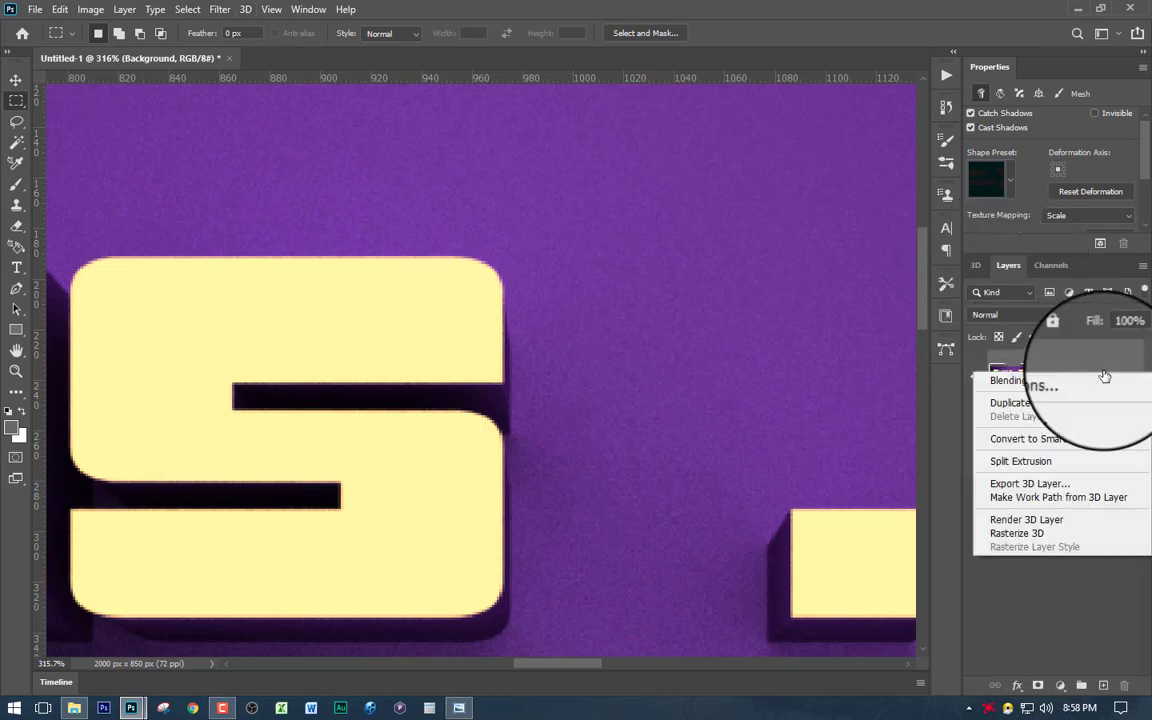
left_click(1055, 538)
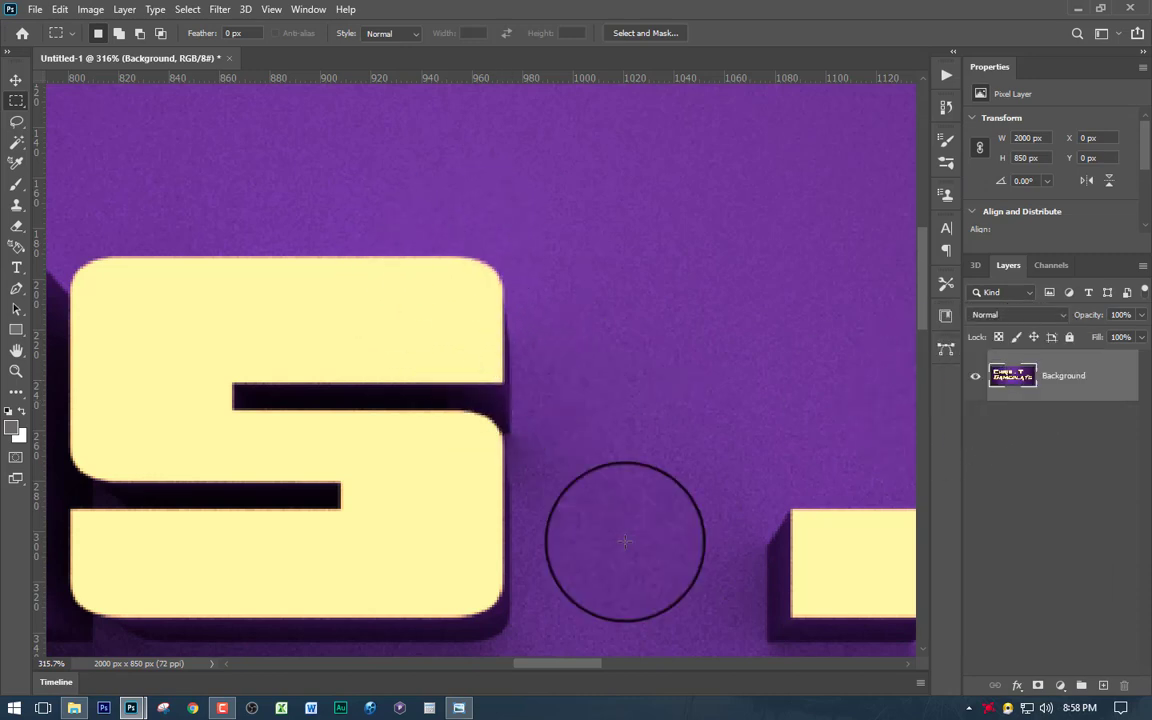
left_click(220, 9)
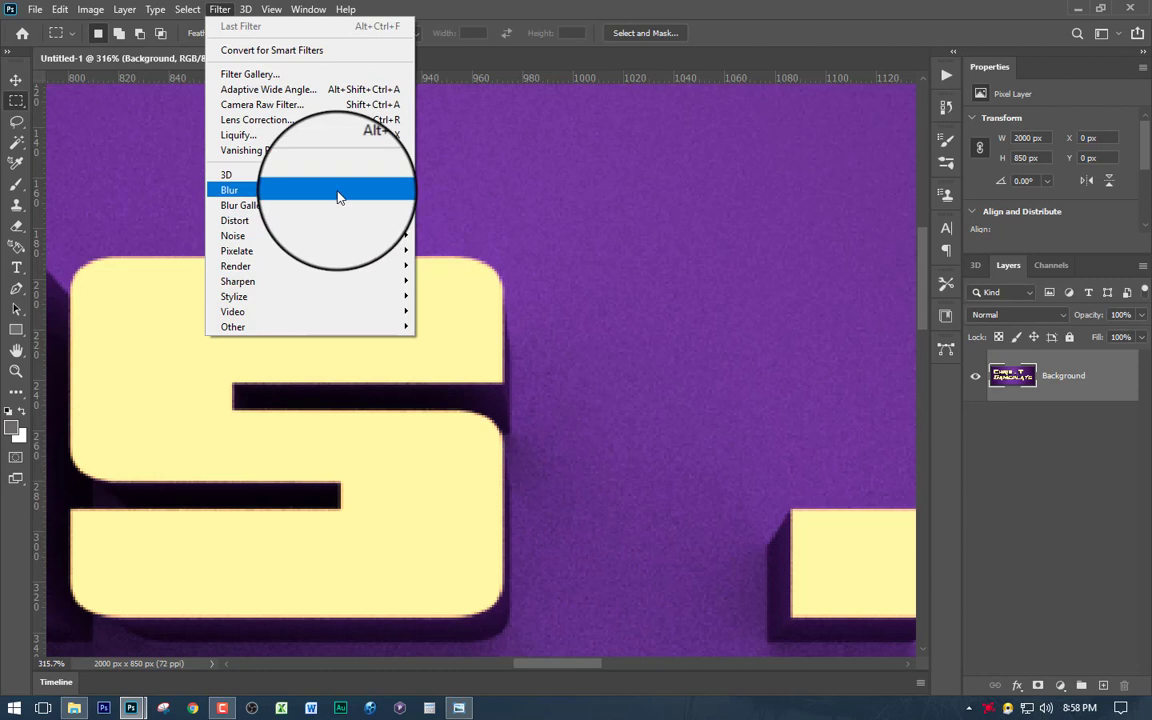
mouse_move(337, 190)
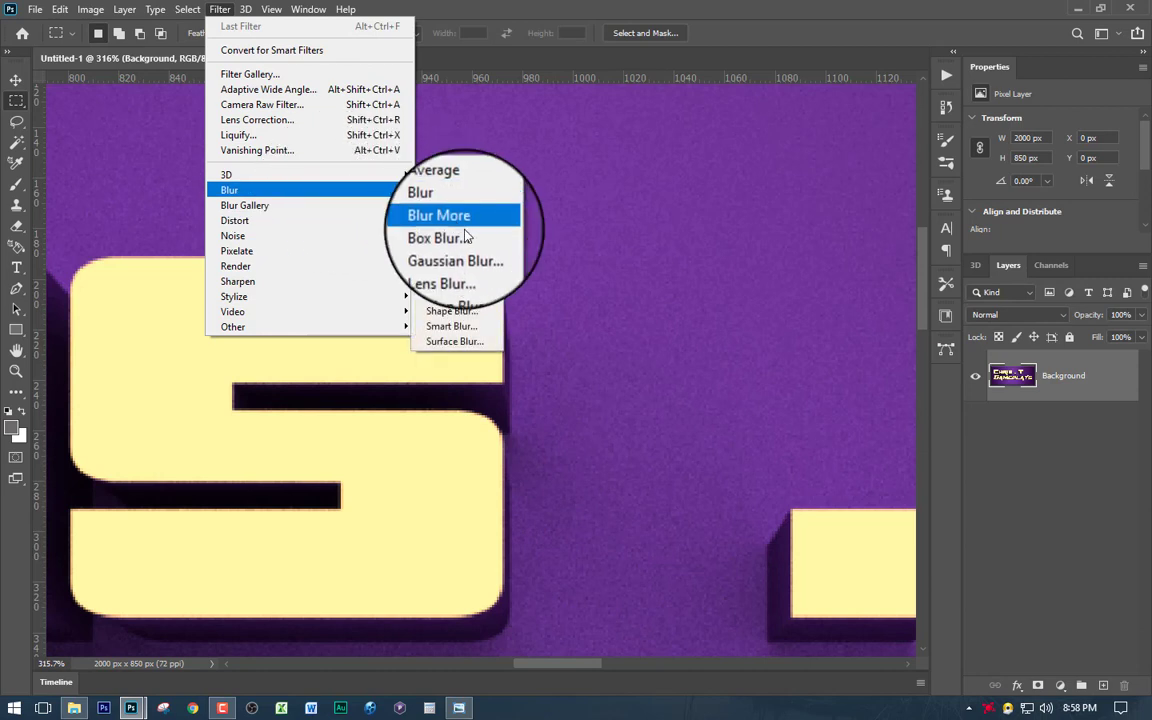
left_click(451, 324)
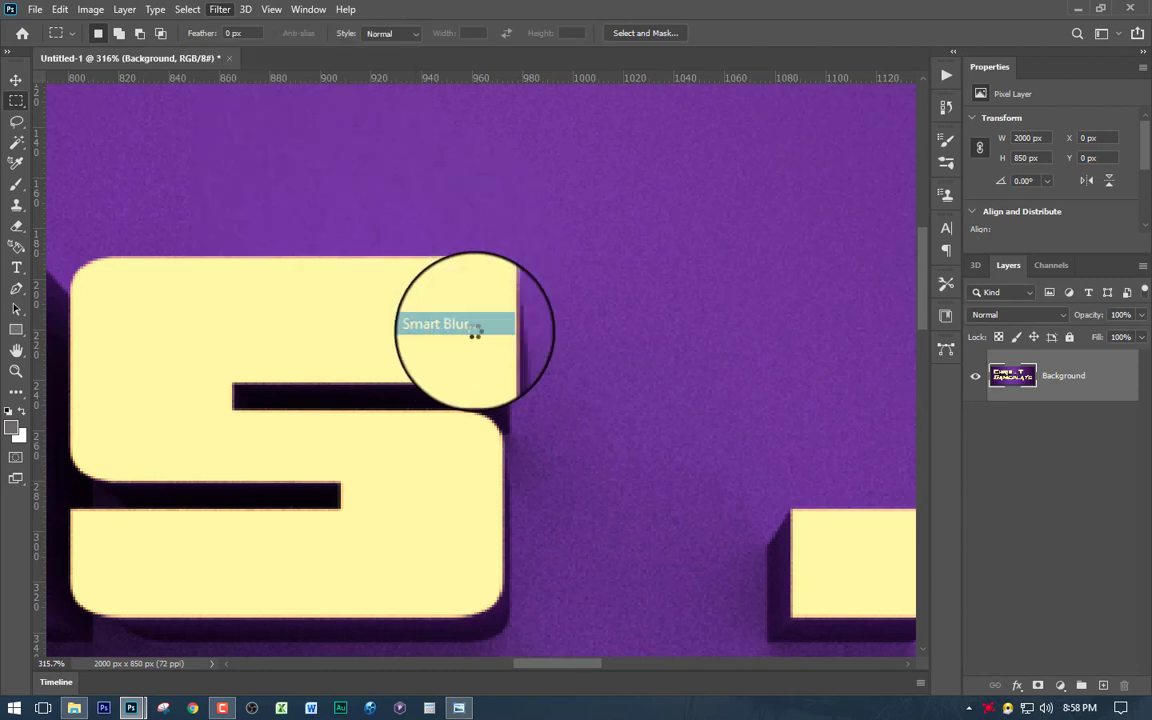
left_click(576, 328)
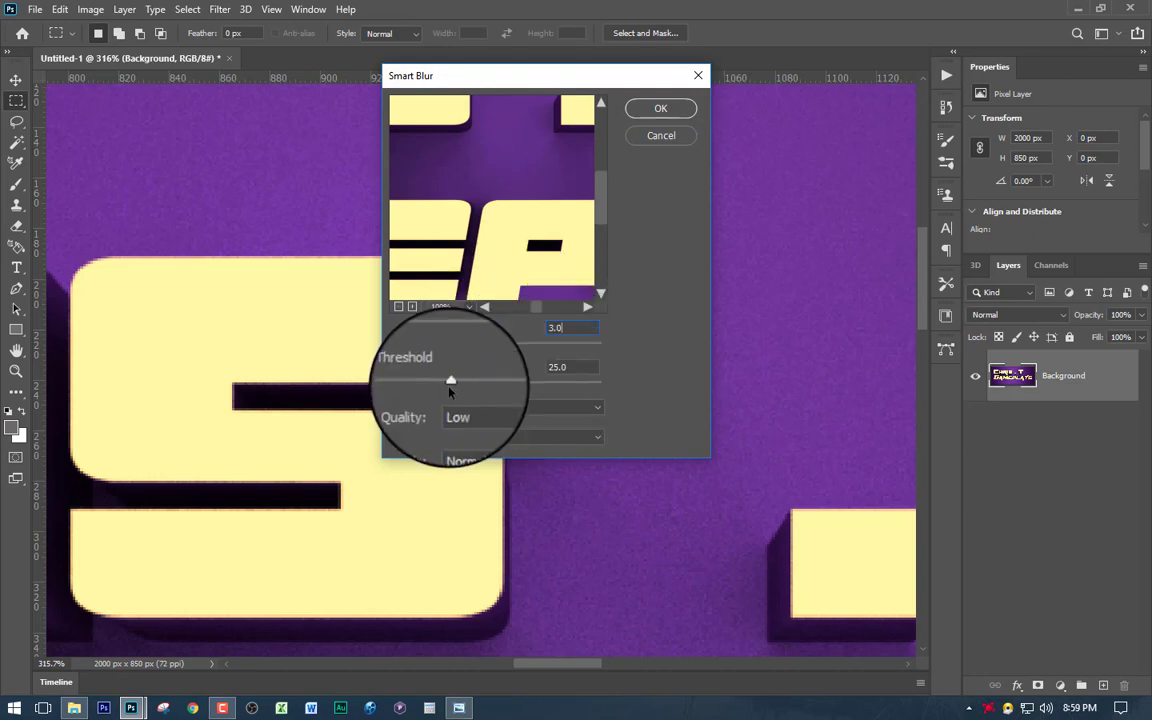
left_click(667, 114)
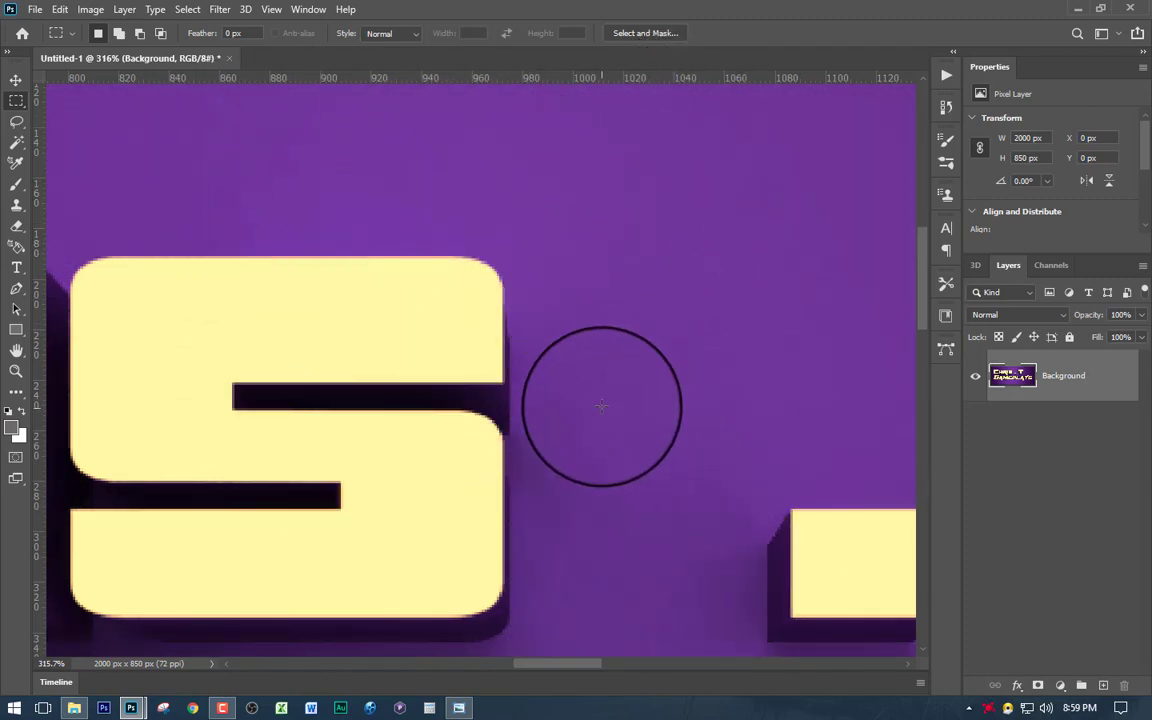
Examine the blurred banner as a whole and up close, checking the letter edges, shadows and background smoothness
scroll(530, 405, "down", 5)
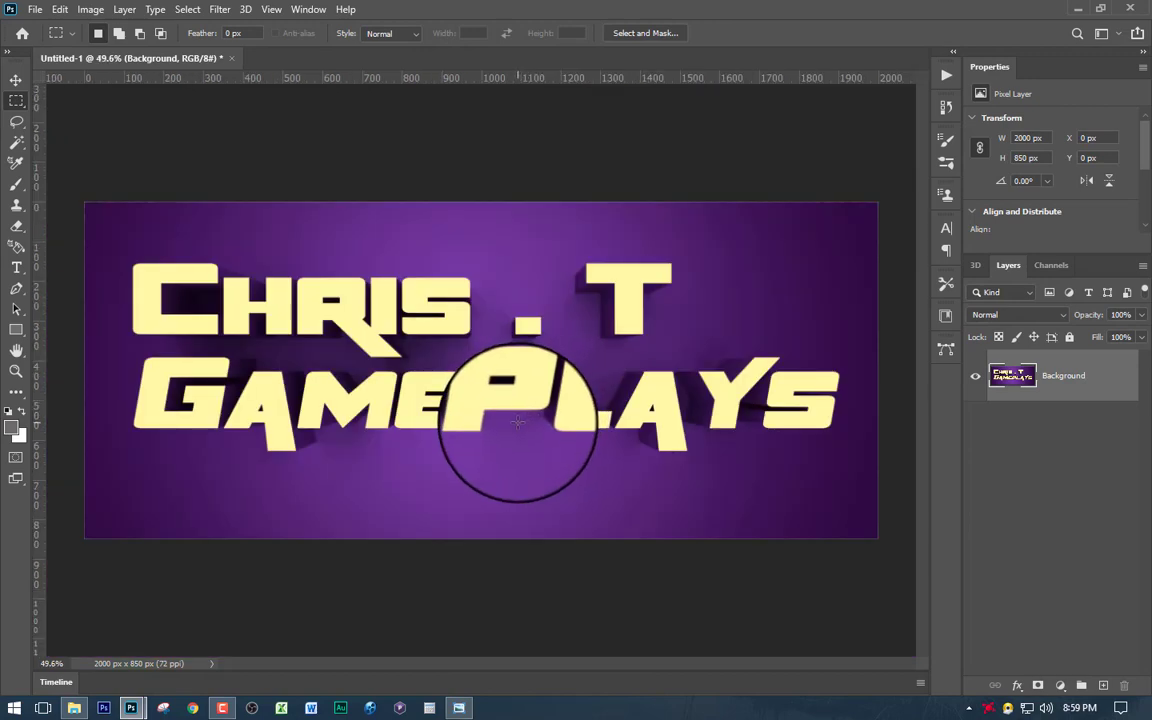
scroll(489, 424, "up", 2)
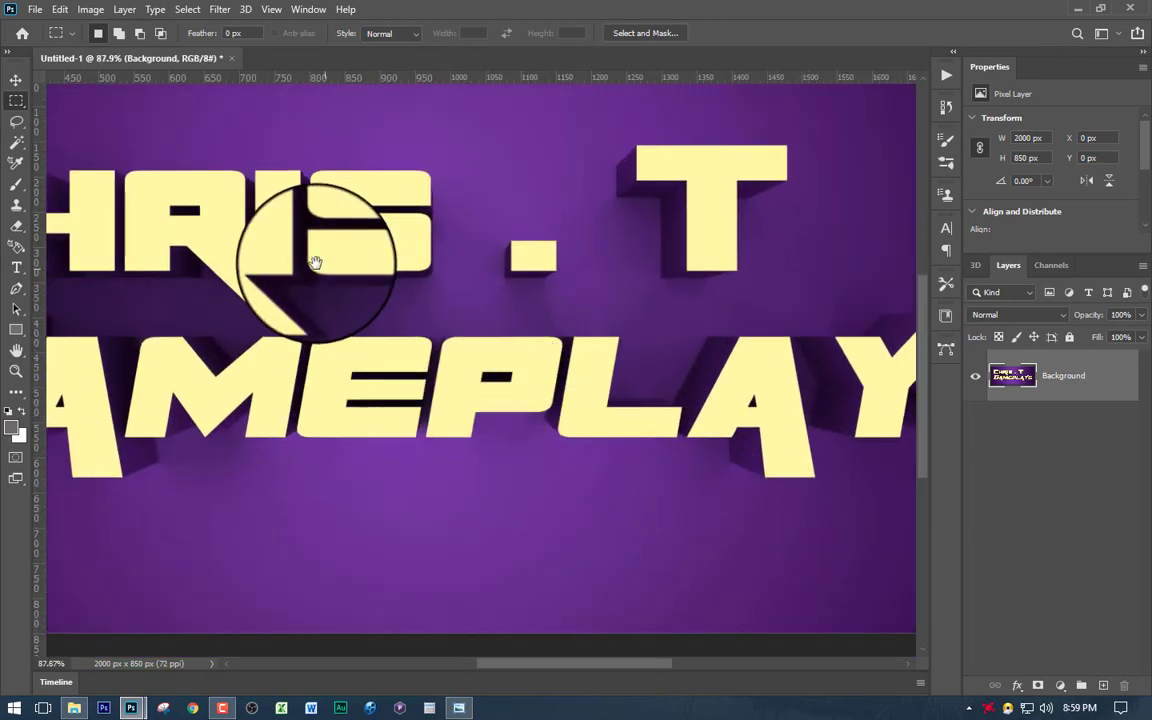
scroll(558, 281, "up", 2)
scroll(660, 370, "down", 2)
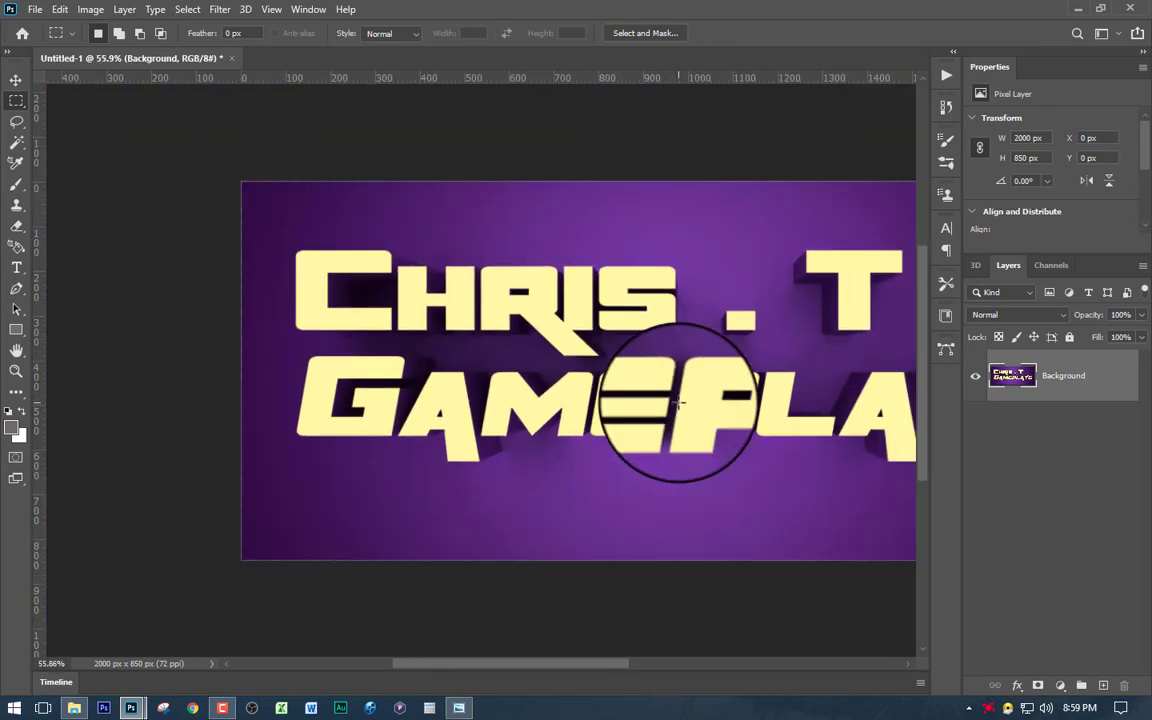
left_click_drag(768, 340, 571, 303)
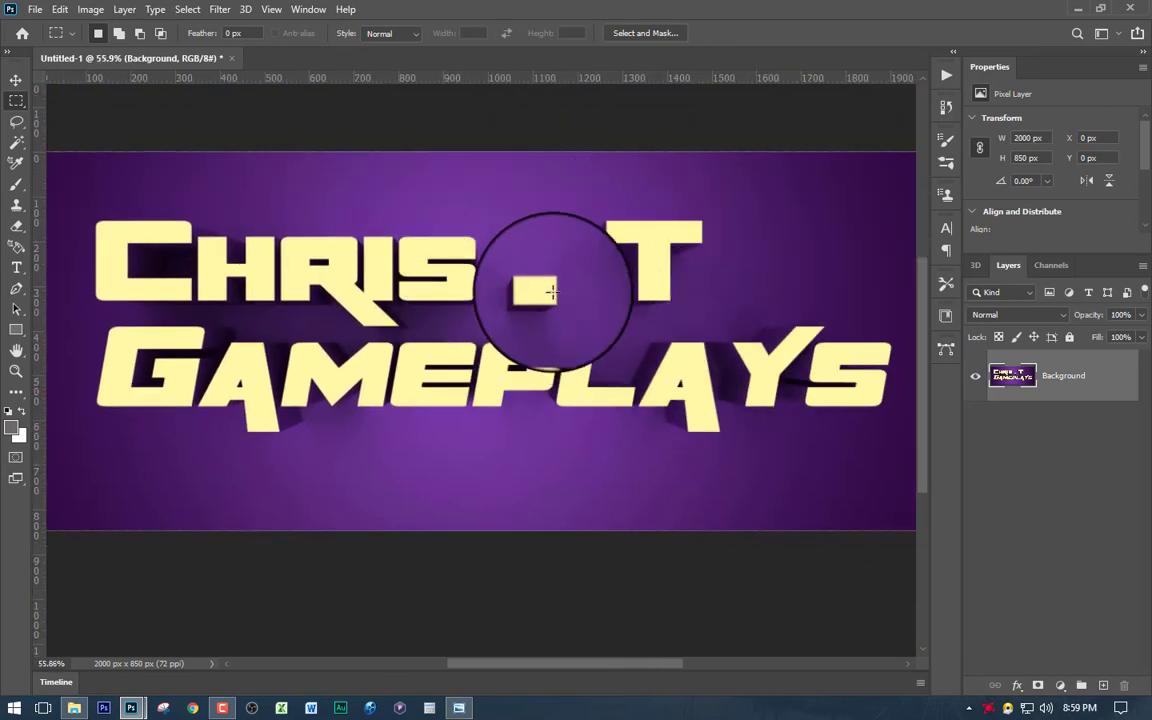
scroll(373, 374, "up", 1)
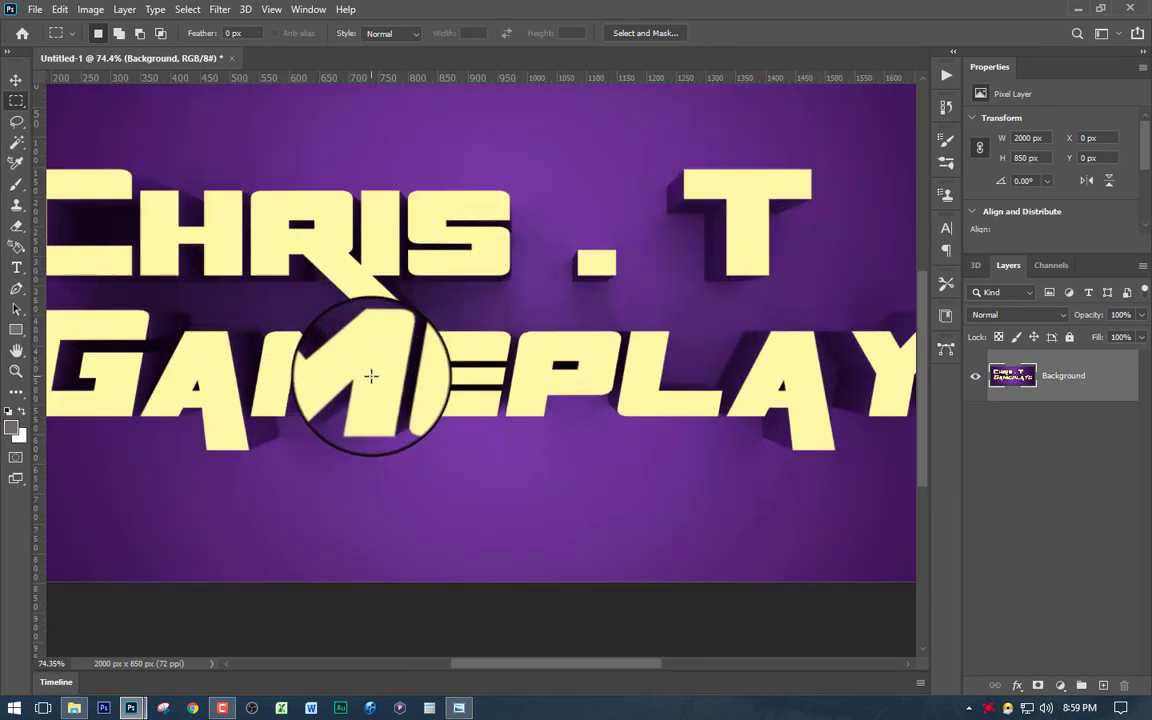
scroll(292, 296, "up", 1)
left_click_drag(292, 296, 441, 333)
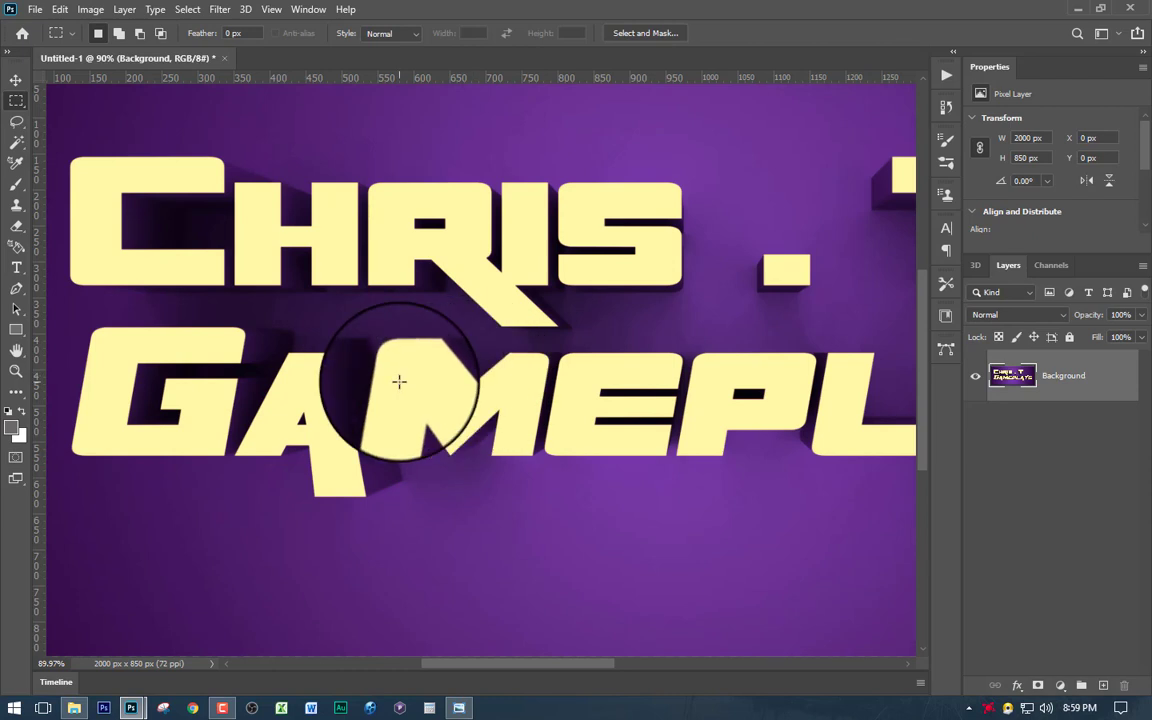
Select the cream face of the first letter with the Magic Wand and extend the selection to all similar letter faces
left_click(16, 142)
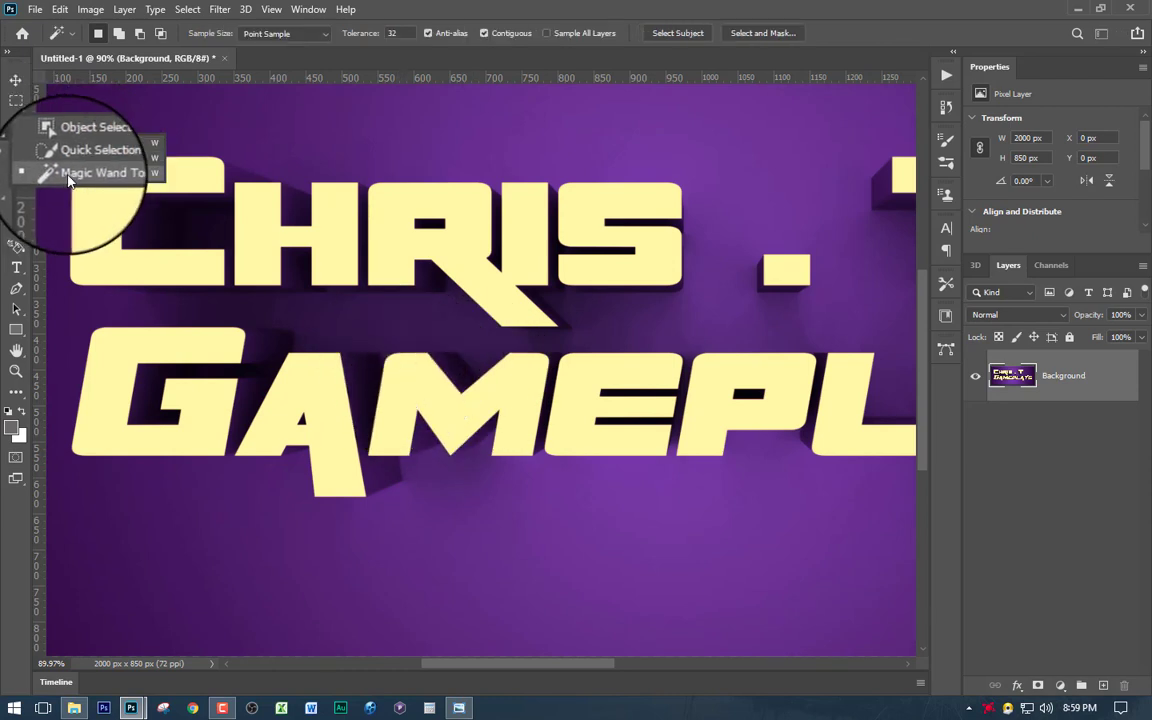
left_click(68, 176)
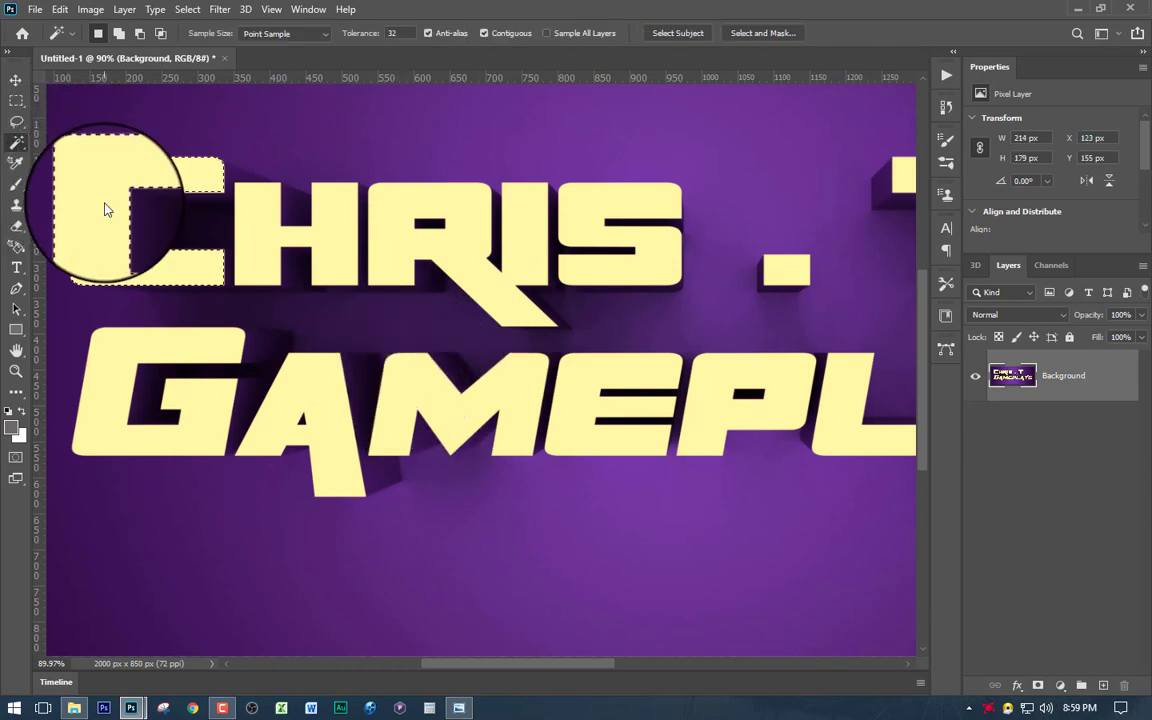
right_click(105, 209)
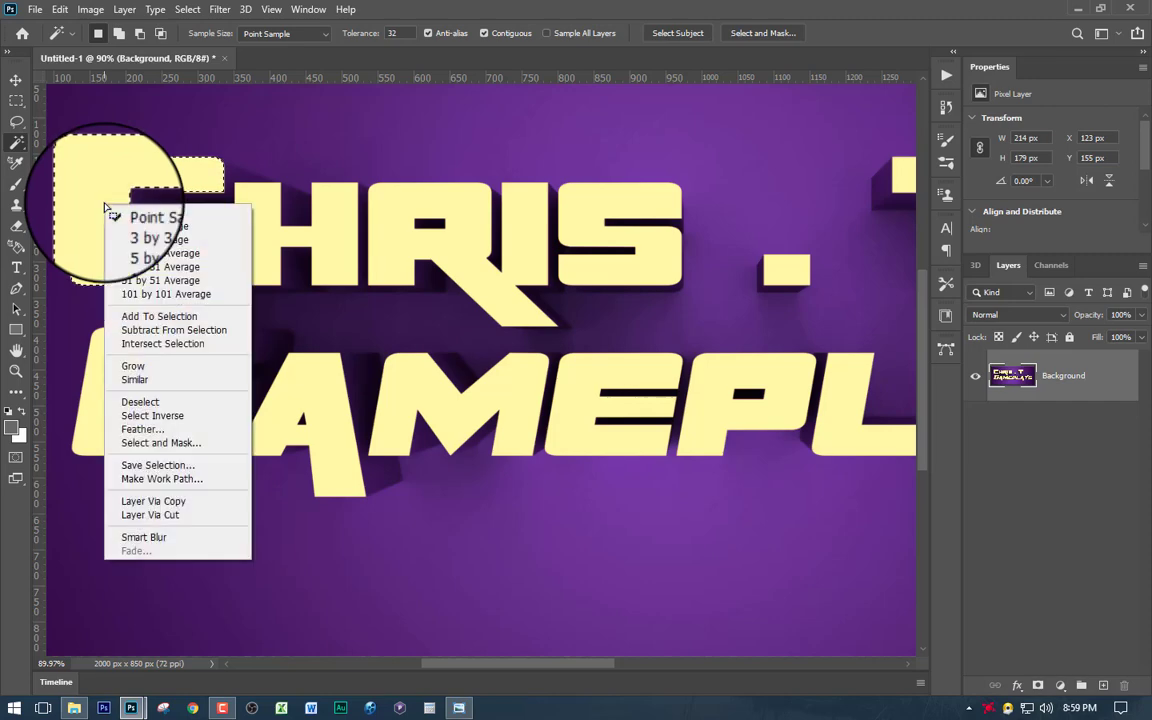
left_click(152, 383)
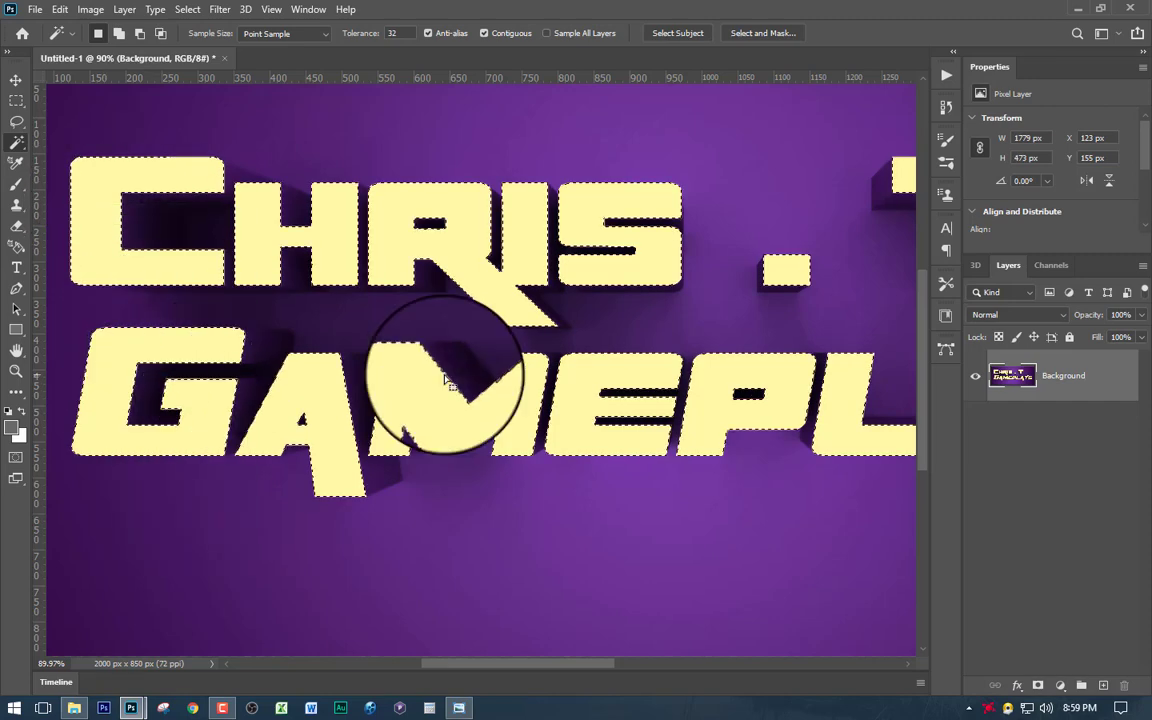
left_click_drag(593, 294, 257, 275)
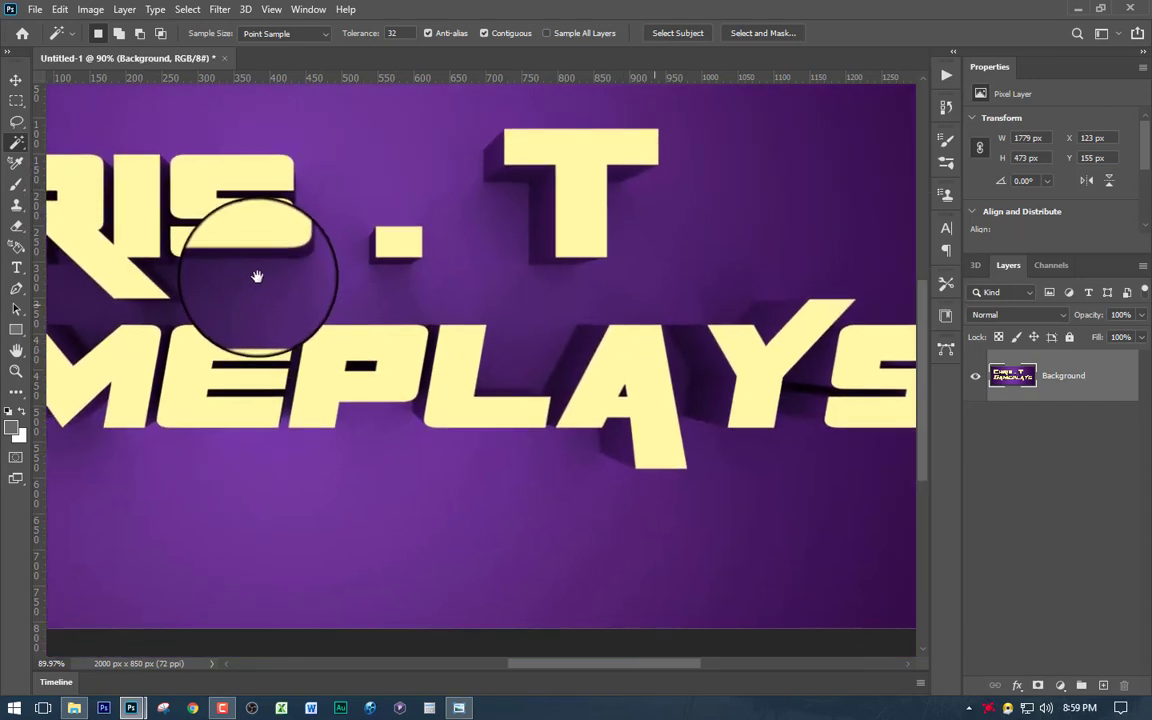
key("ctrl+0")
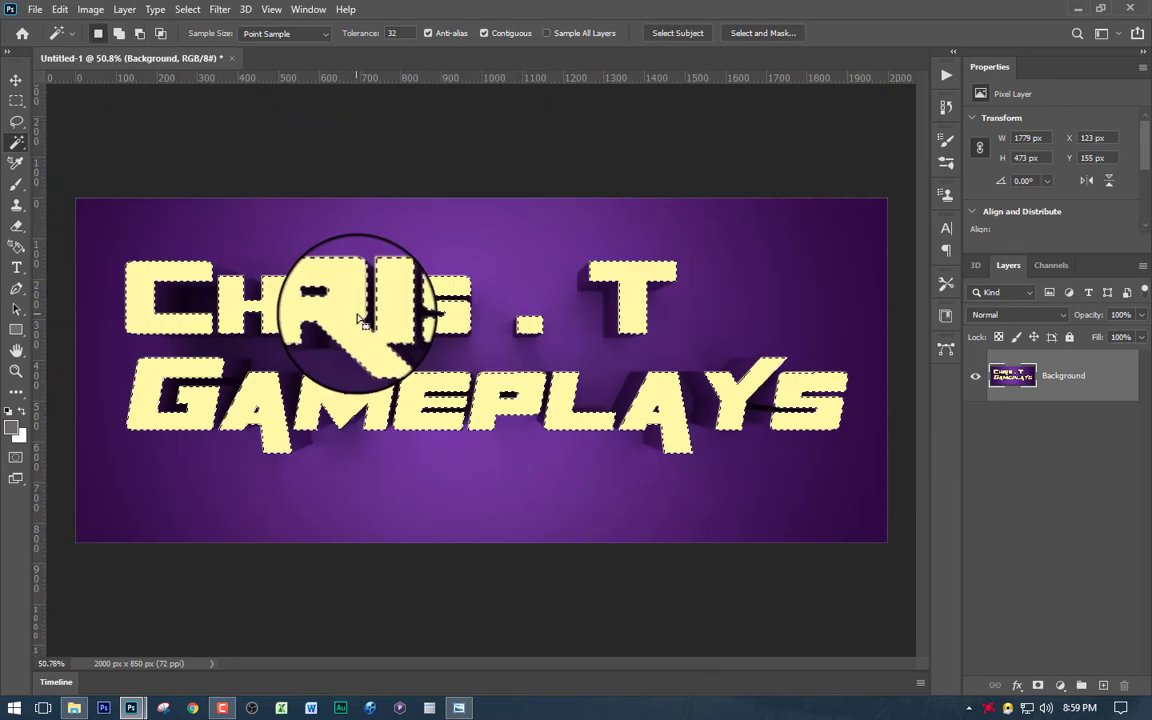
Contract the letter-face selection by 3 pixels and check its inset along the letter edges
scroll(501, 354, "up", 5)
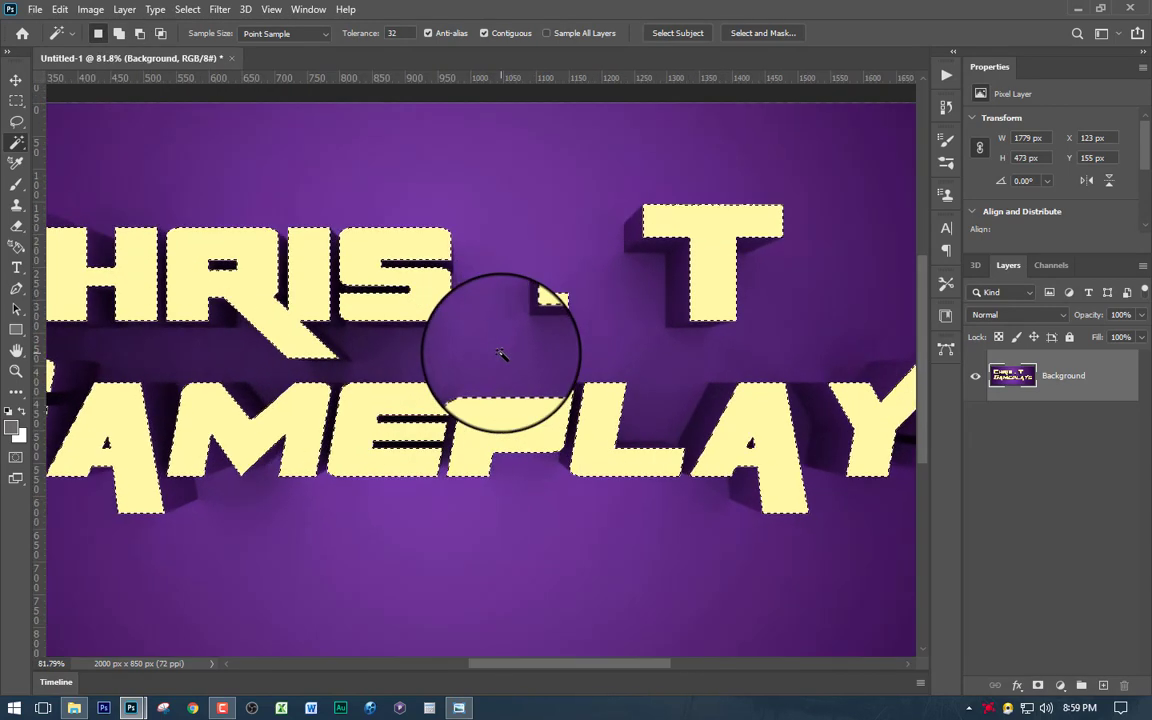
left_click_drag(433, 352, 527, 350)
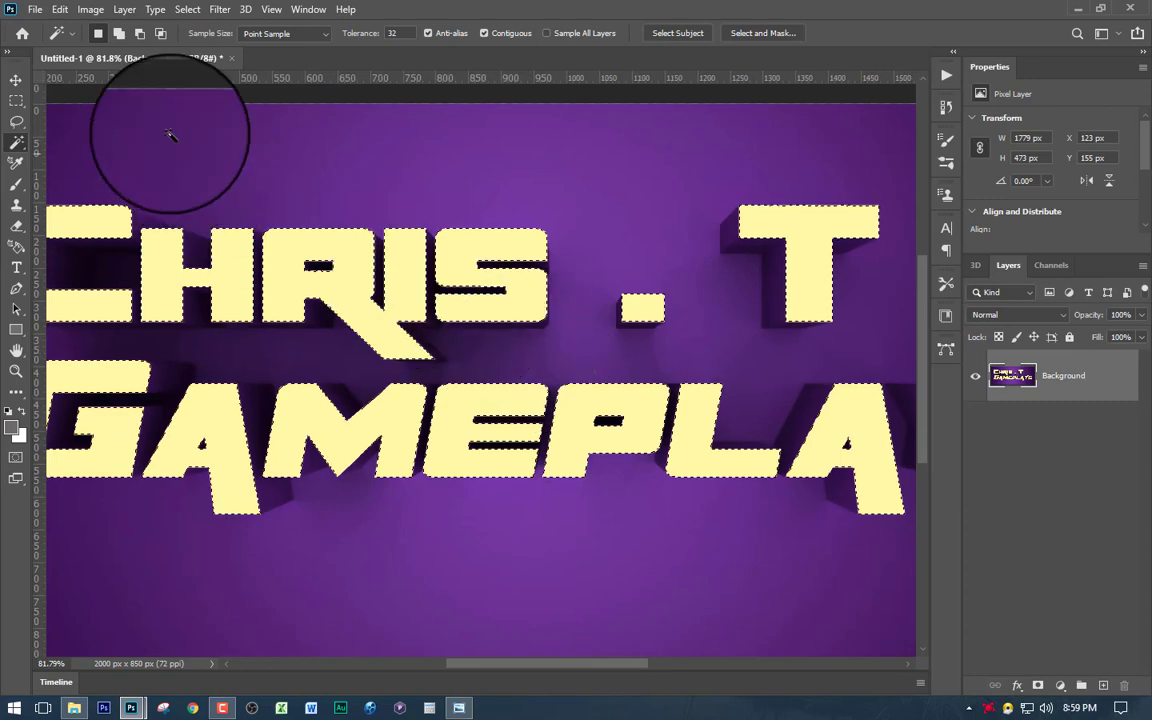
left_click(187, 9)
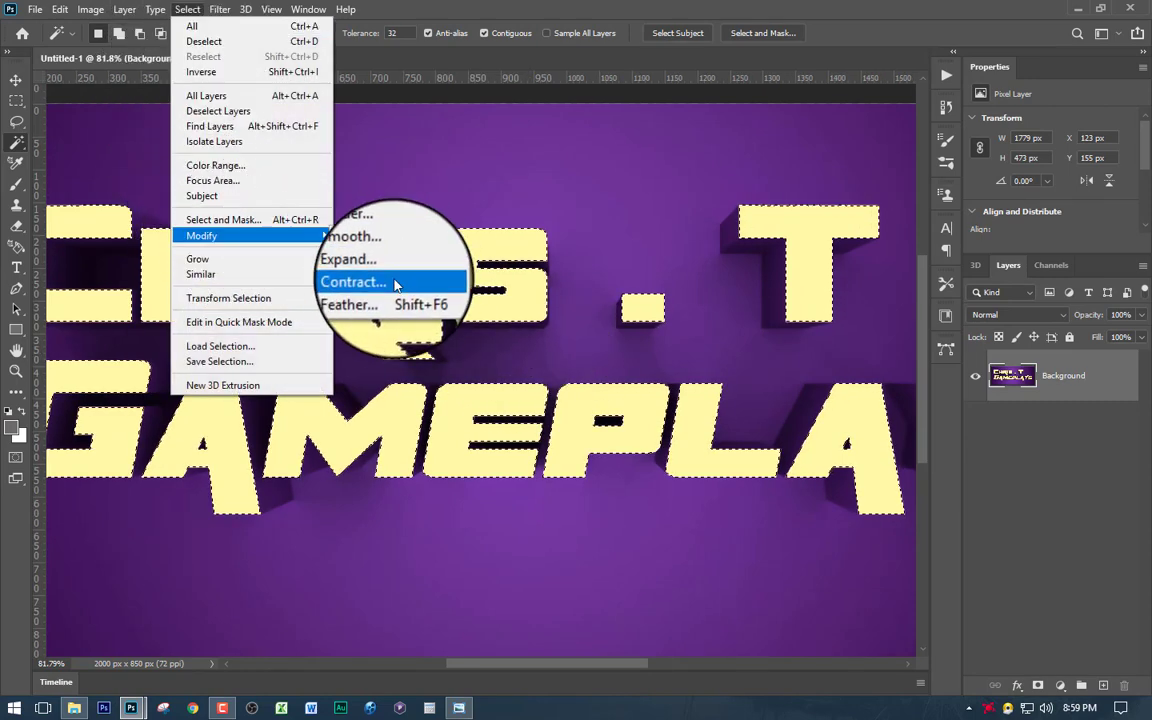
left_click(395, 284)
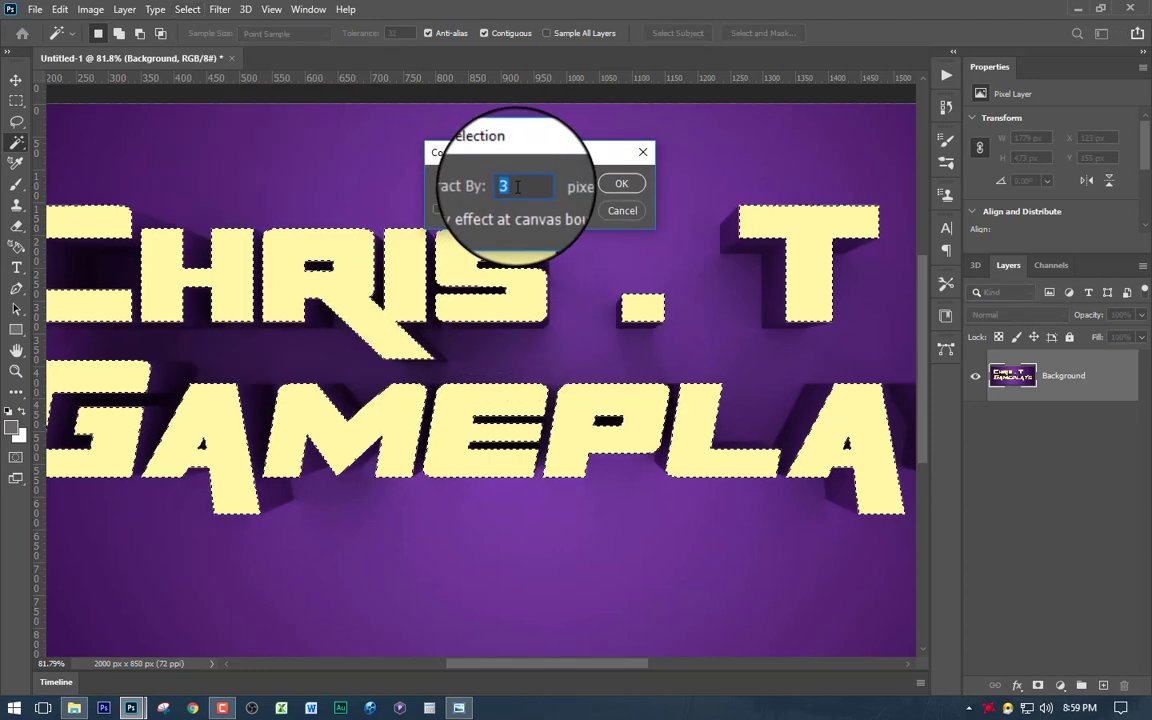
left_click(622, 186)
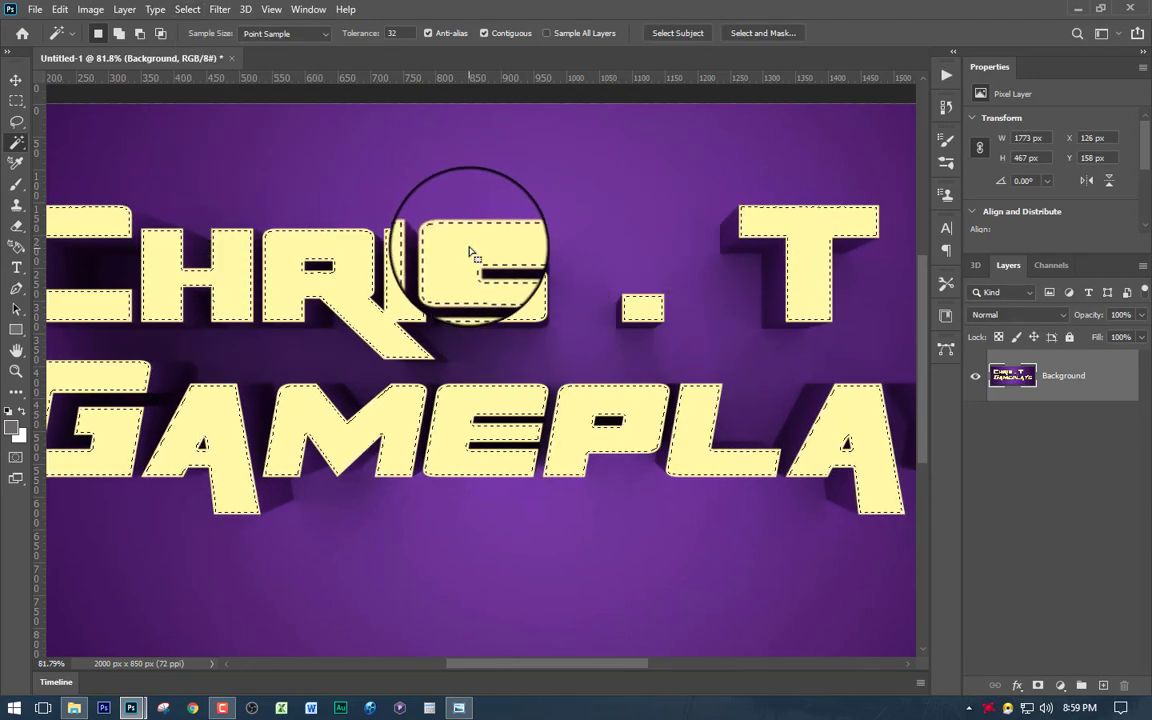
scroll(470, 250, "up", 6)
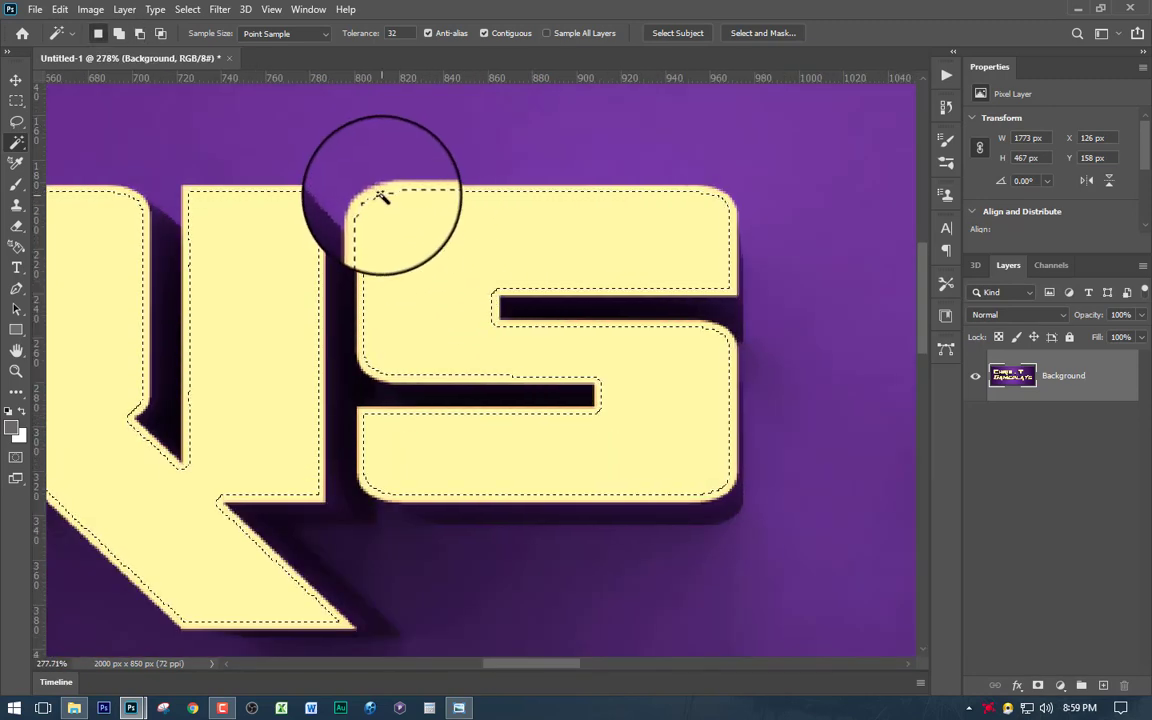
scroll(403, 249, "down", 1)
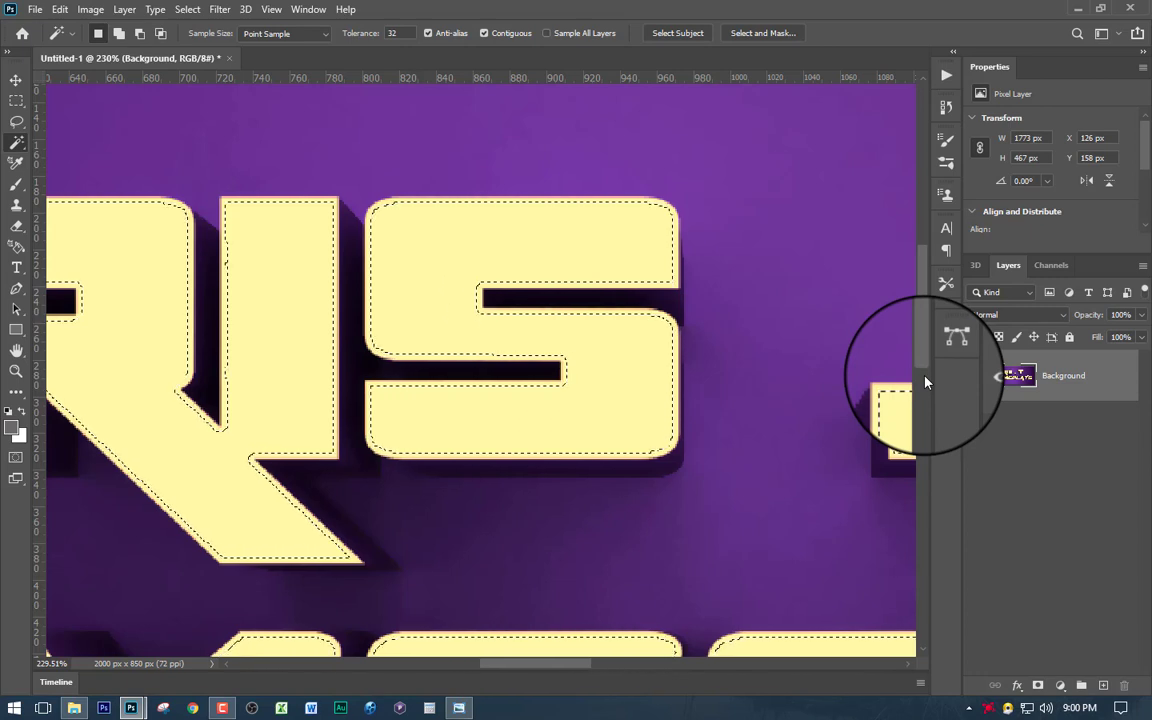
Copy the contracted letter-face selection to a new layer above the background
key("ctrl+j")
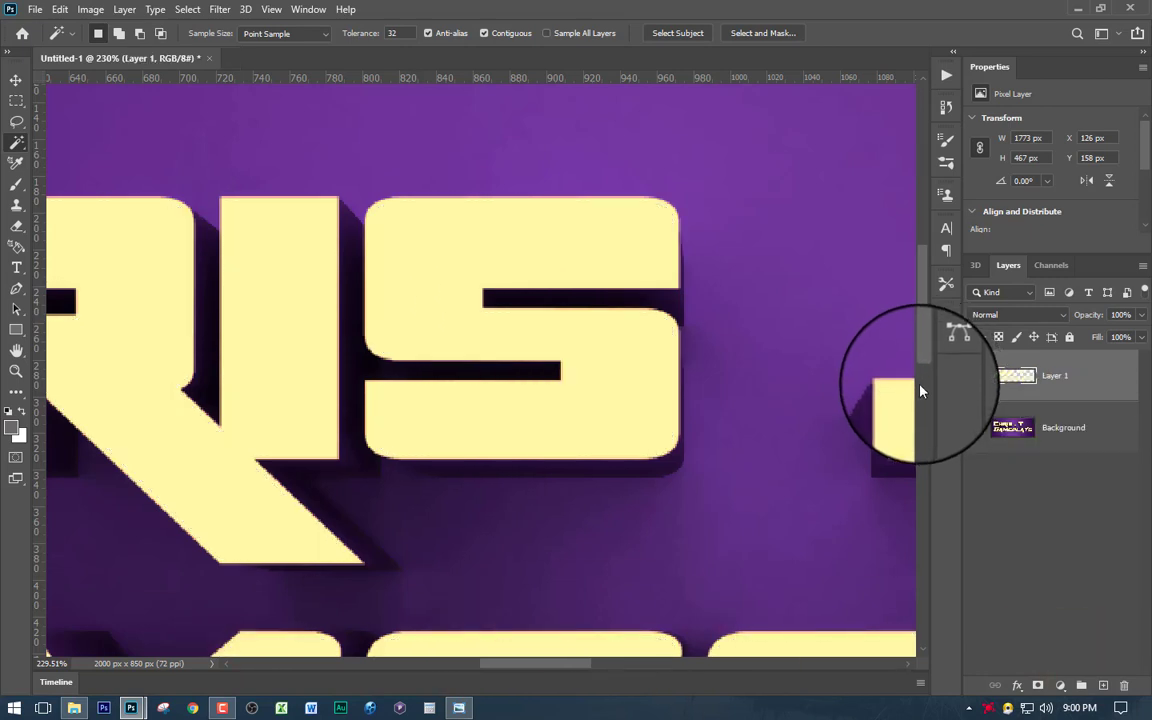
scroll(642, 370, "down", 5)
scroll(642, 370, "down", 2)
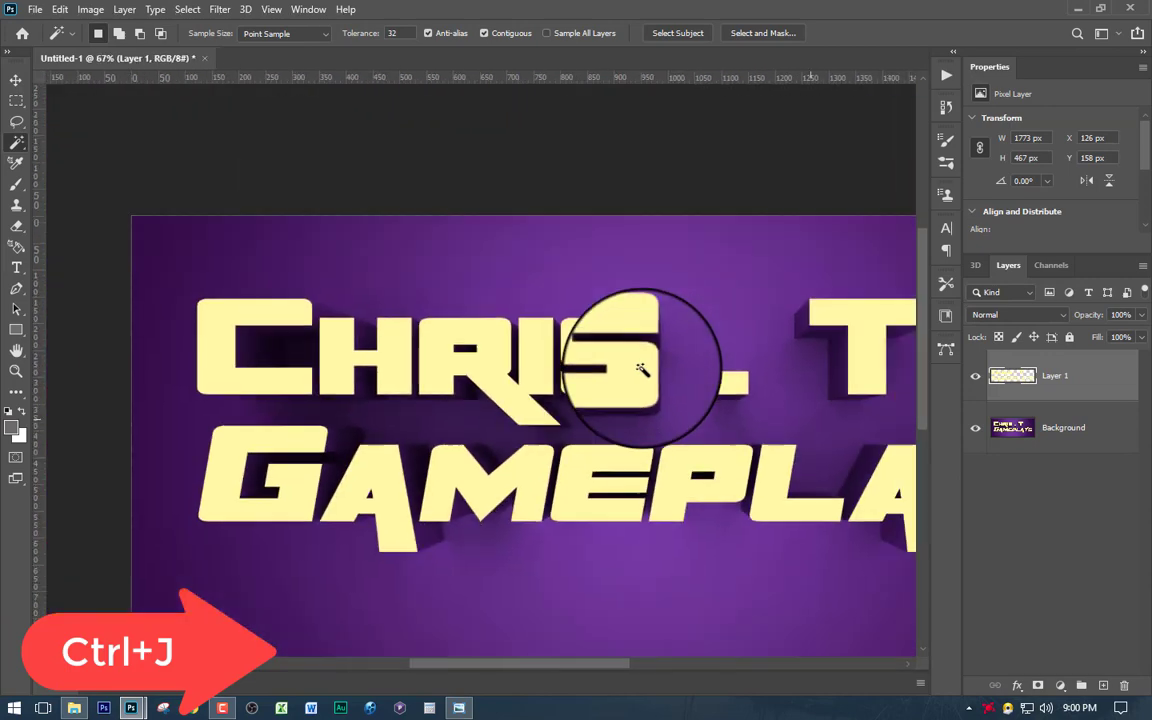
scroll(642, 370, "up", 2)
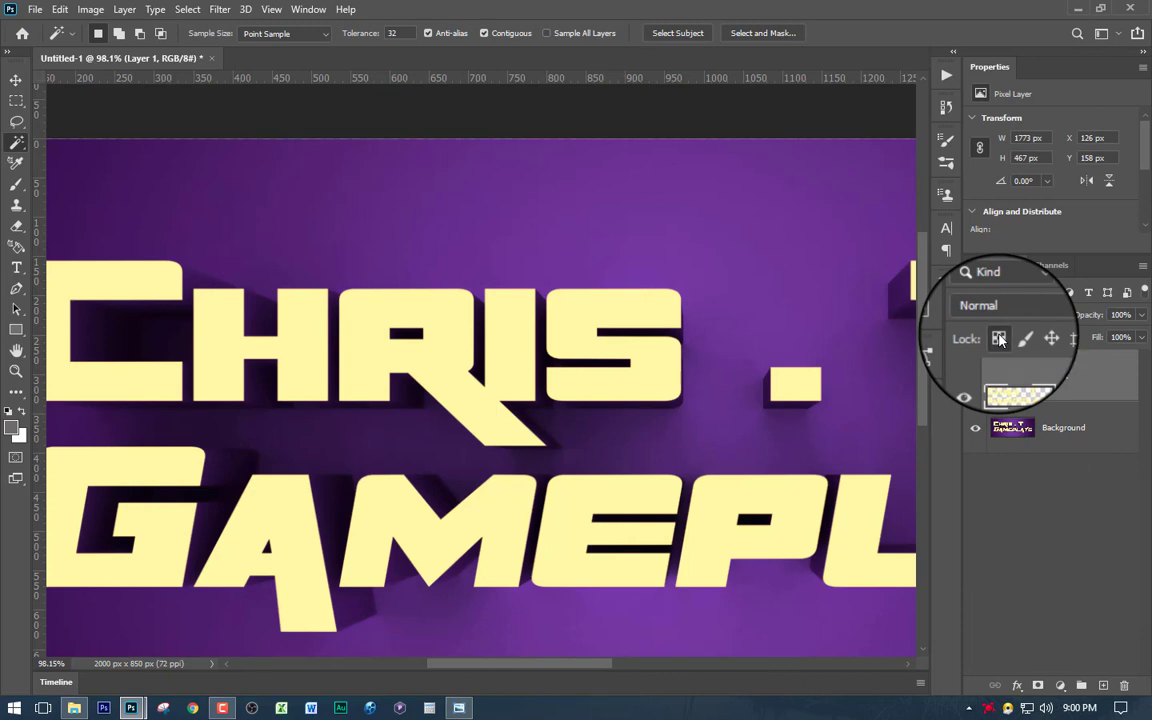
Lock the new layer's transparent pixels and fill its letter faces with the foreground colour #6d6b6b
left_click(12, 428)
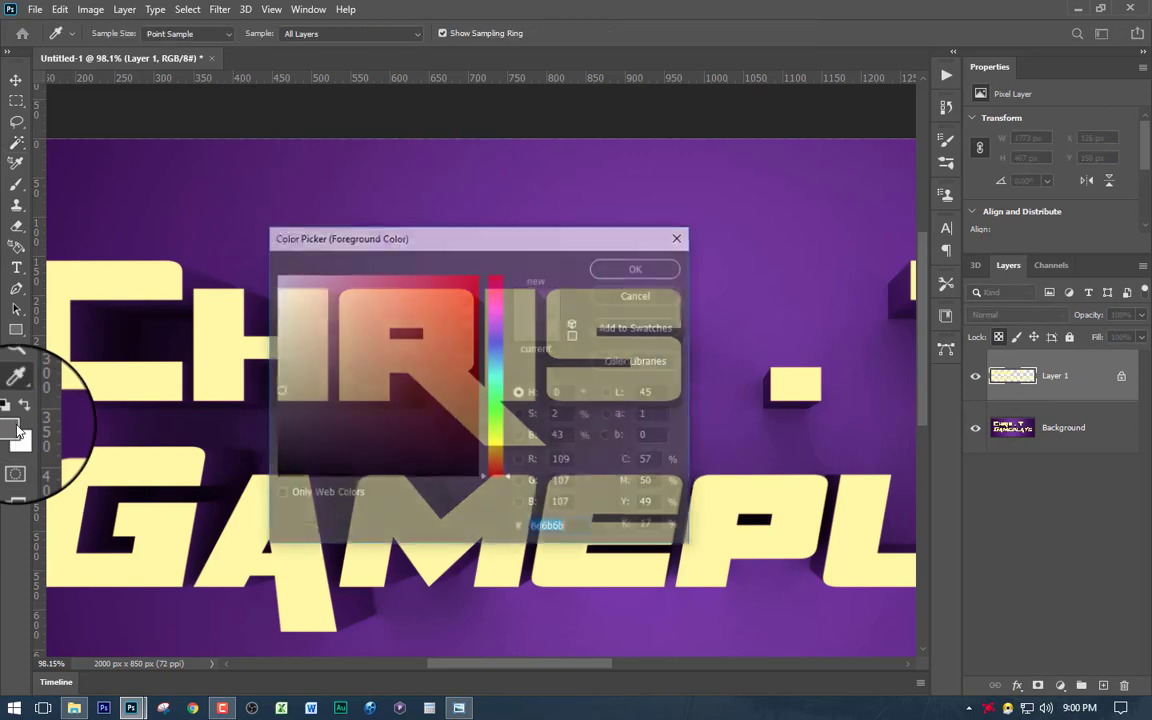
left_click(545, 529)
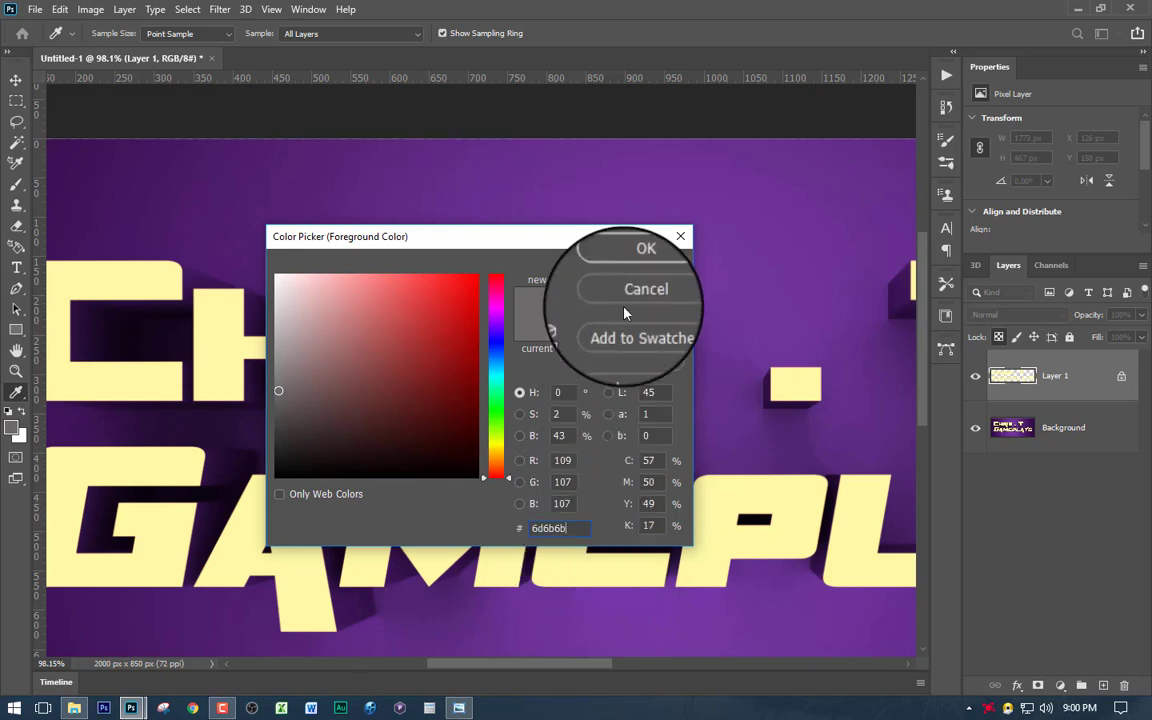
left_click(638, 267)
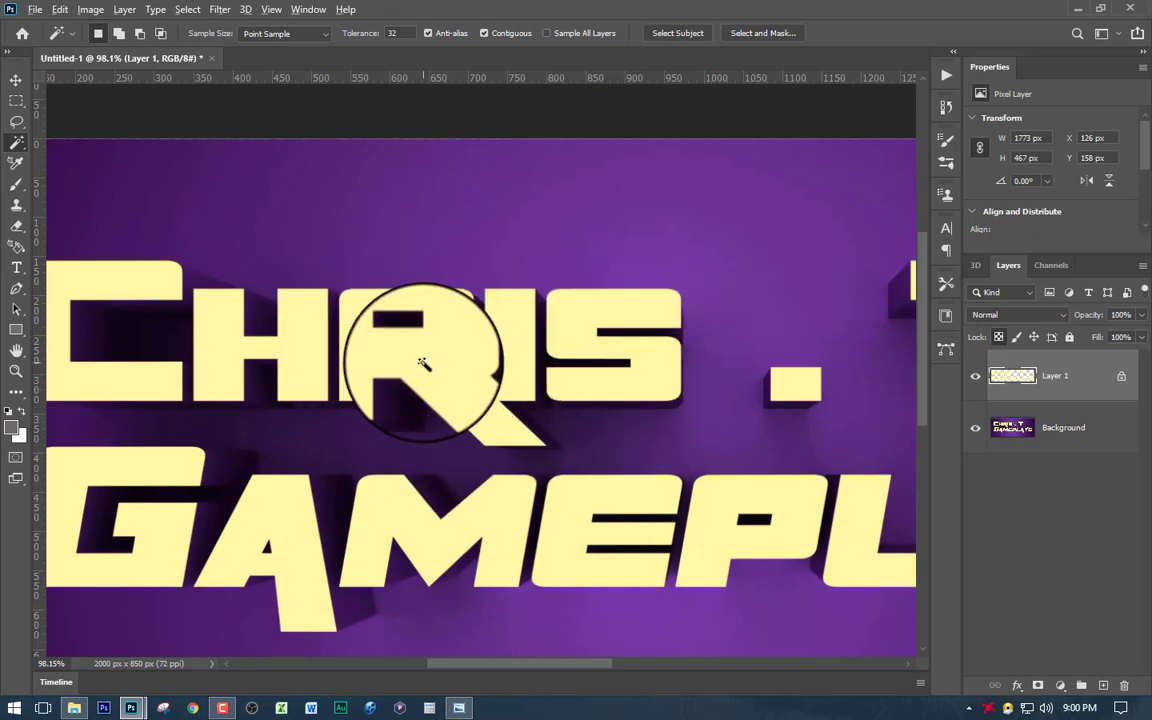
key("alt+BackSpace")
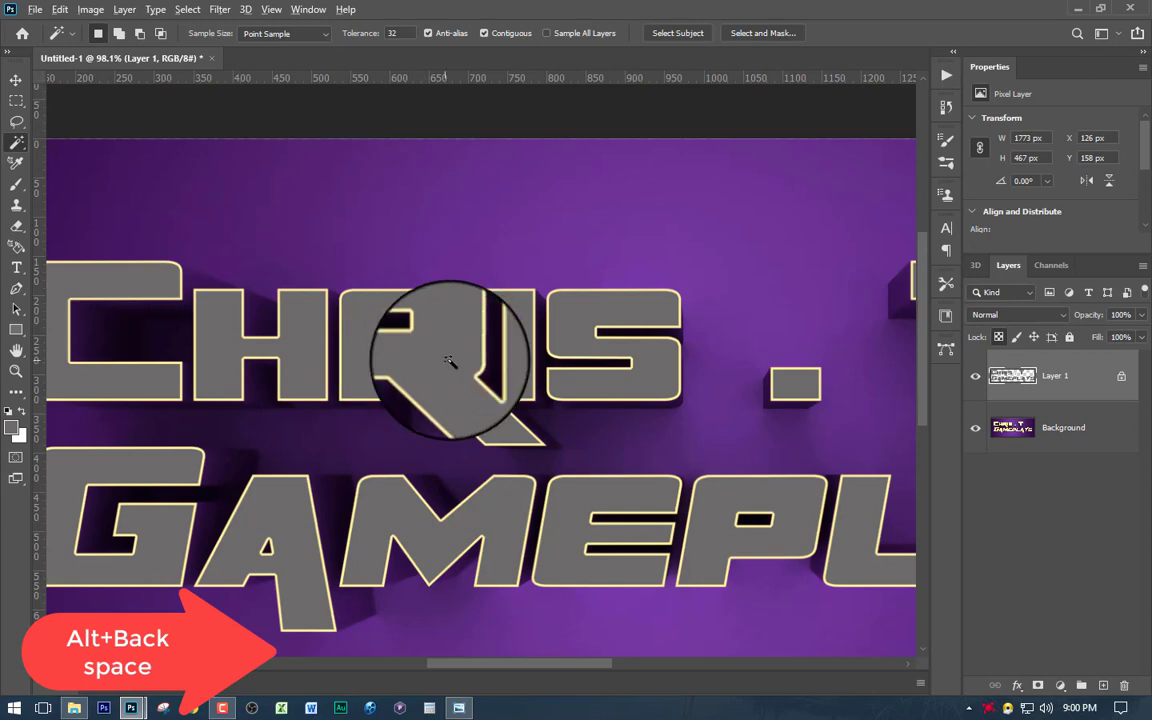
scroll(449, 361, "down", 7)
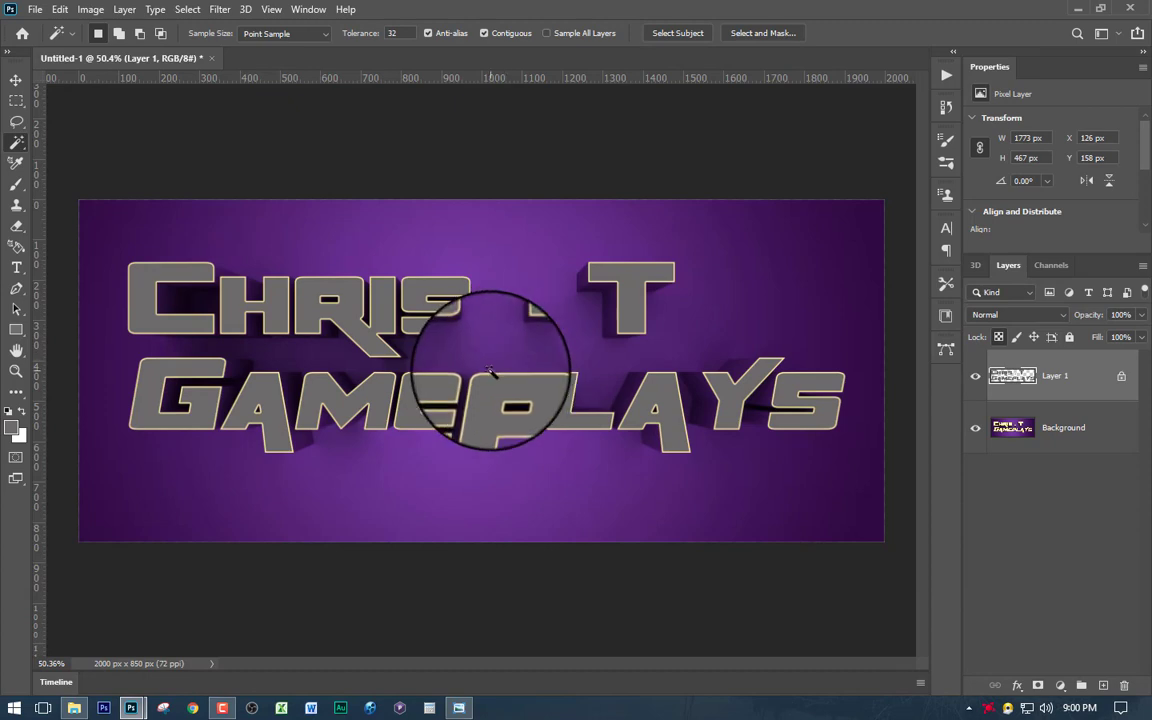
Open the rifle-aiming girl image pngguru.com (89).png from the Downloads folder
key("ctrl+o")
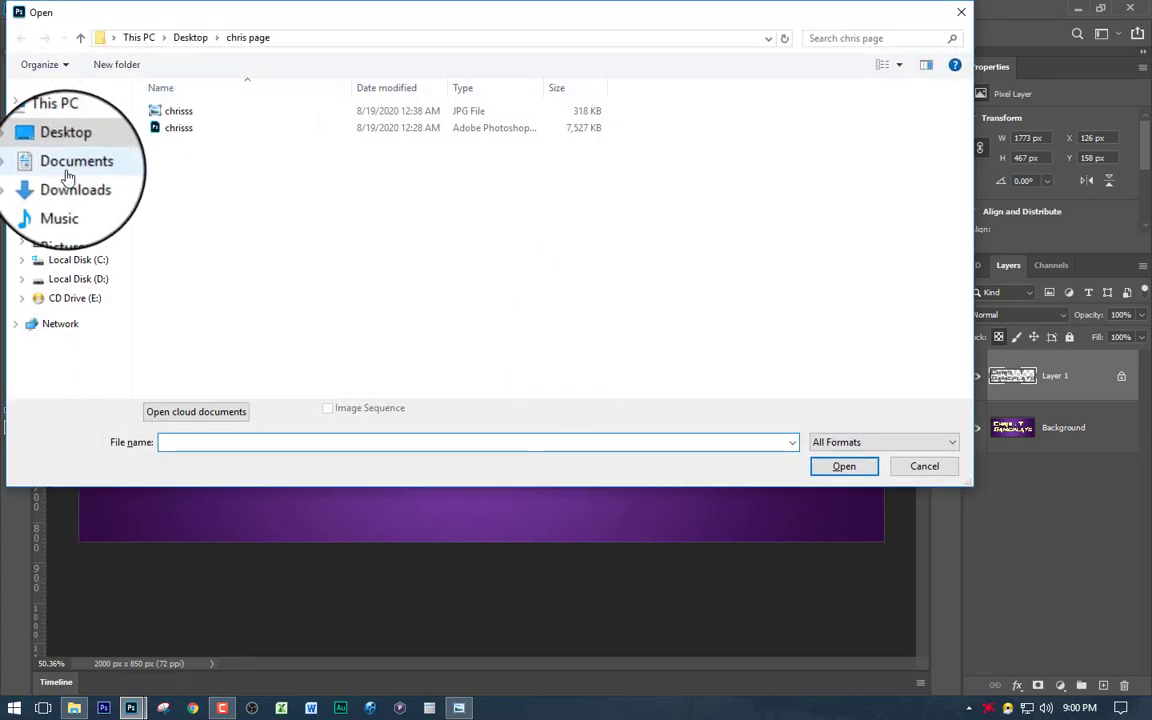
left_click(73, 186)
scroll(830, 360, "down", 10)
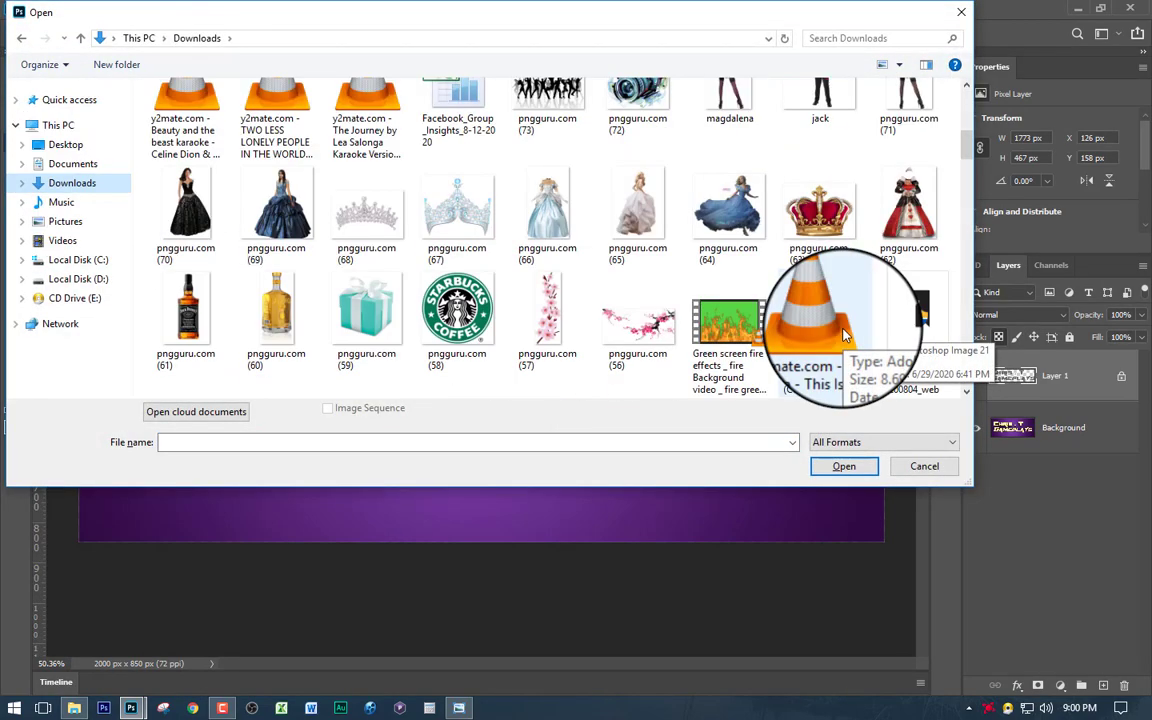
scroll(843, 335, "down", 2)
scroll(843, 335, "down", 8)
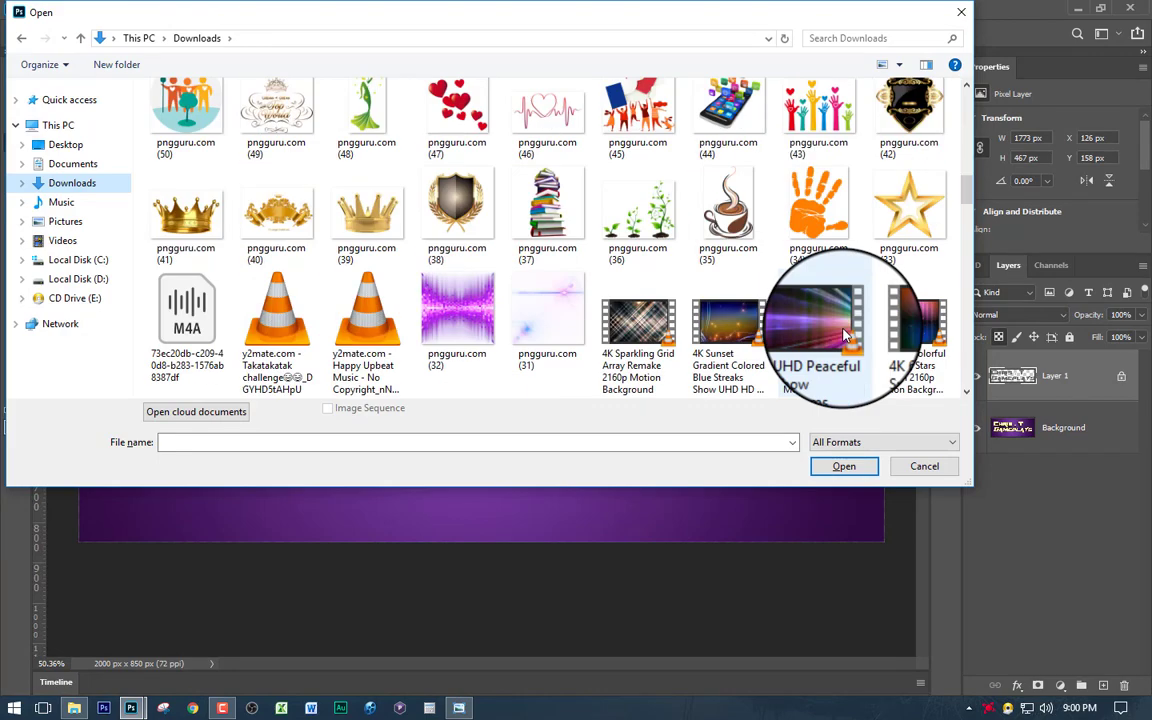
scroll(843, 335, "up", 20)
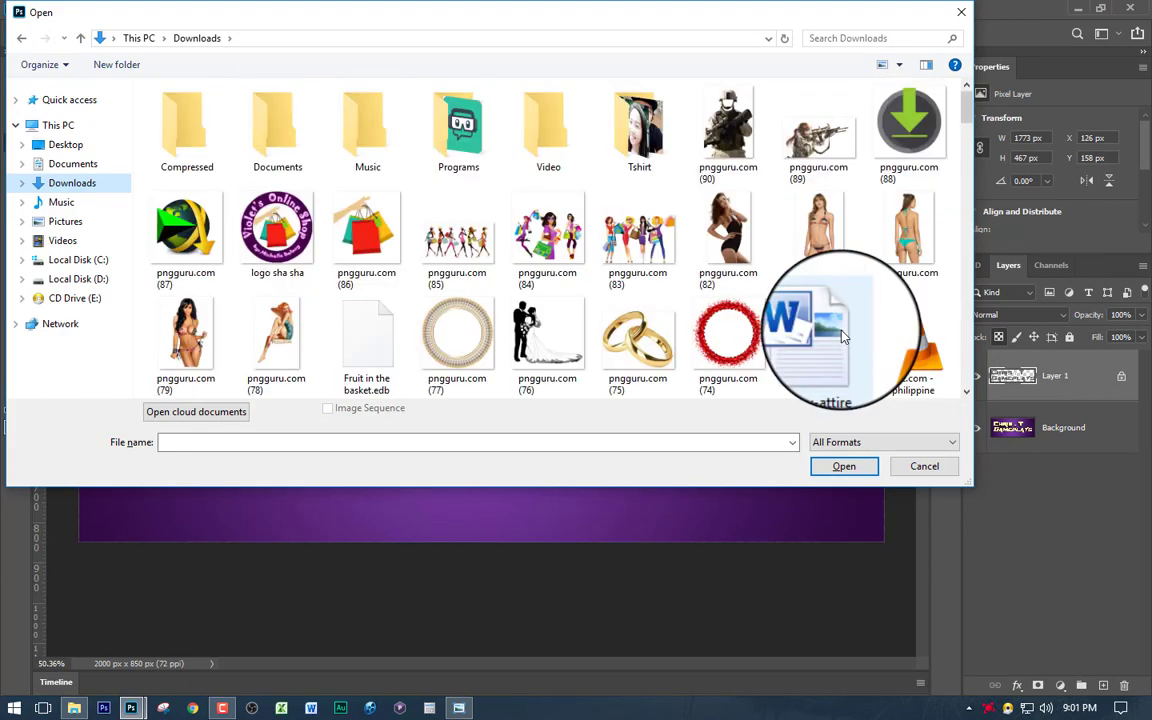
double_click(834, 144)
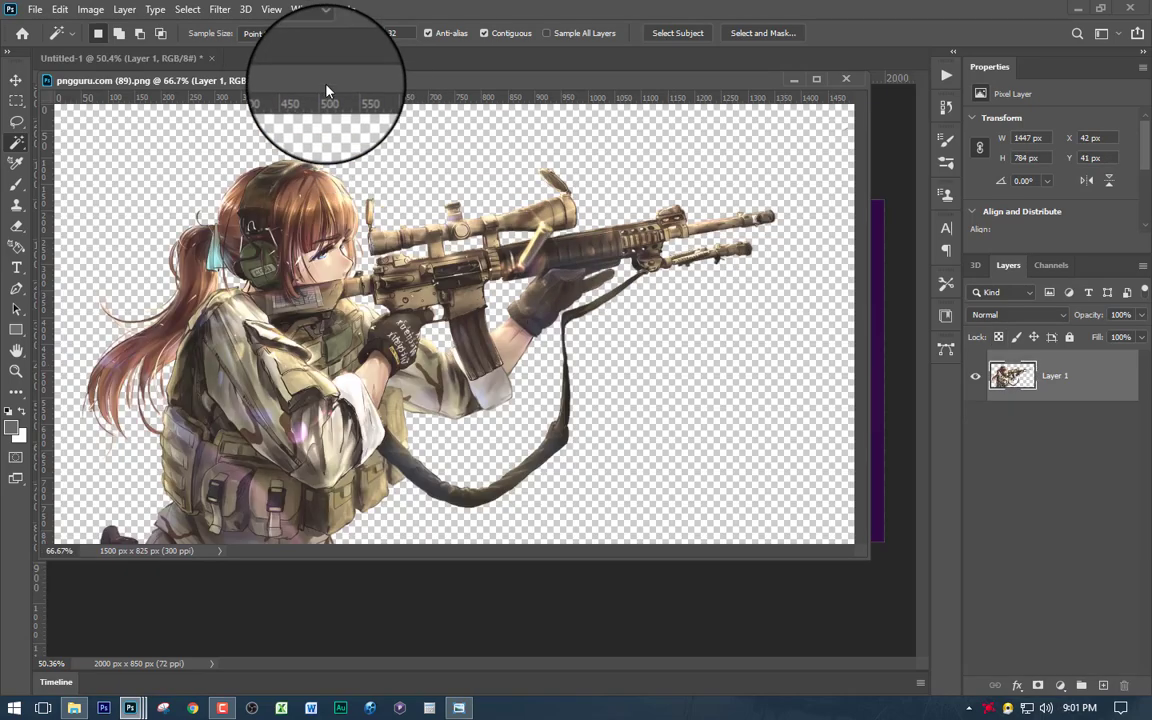
Copy the girl with the rifle into the banner document, close the source image and place her over the beginning of the title
left_click_drag(304, 79, 210, 172)
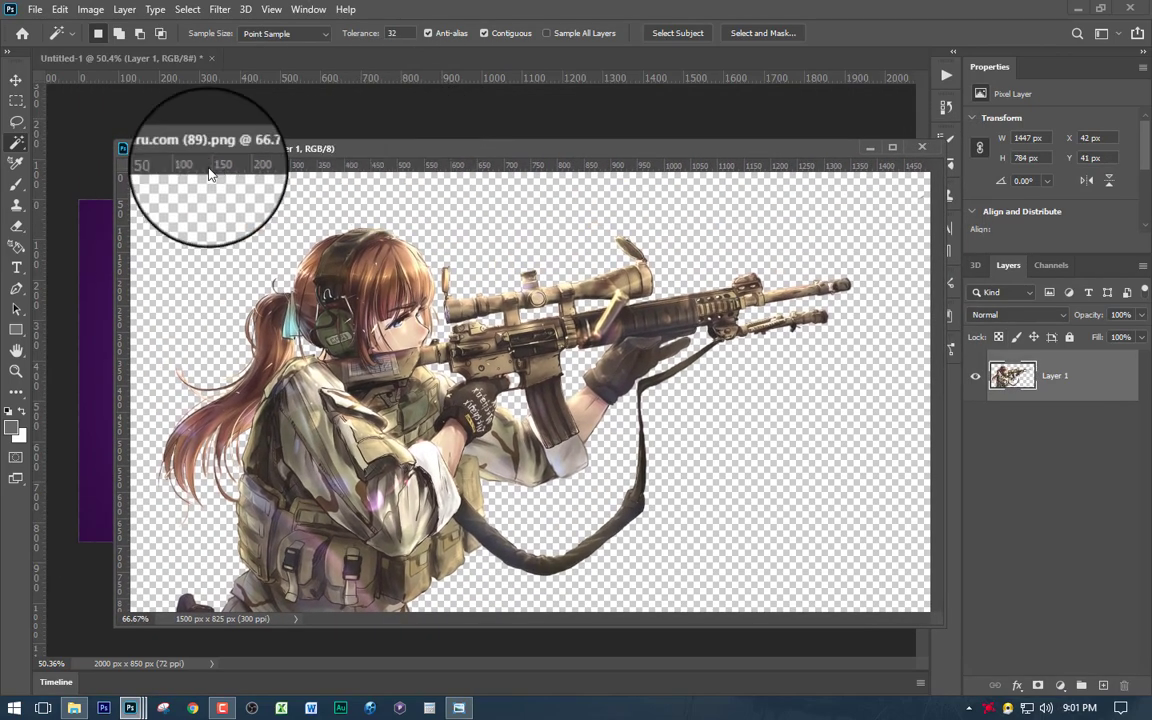
left_click(16, 80)
left_click_drag(466, 398, 92, 250)
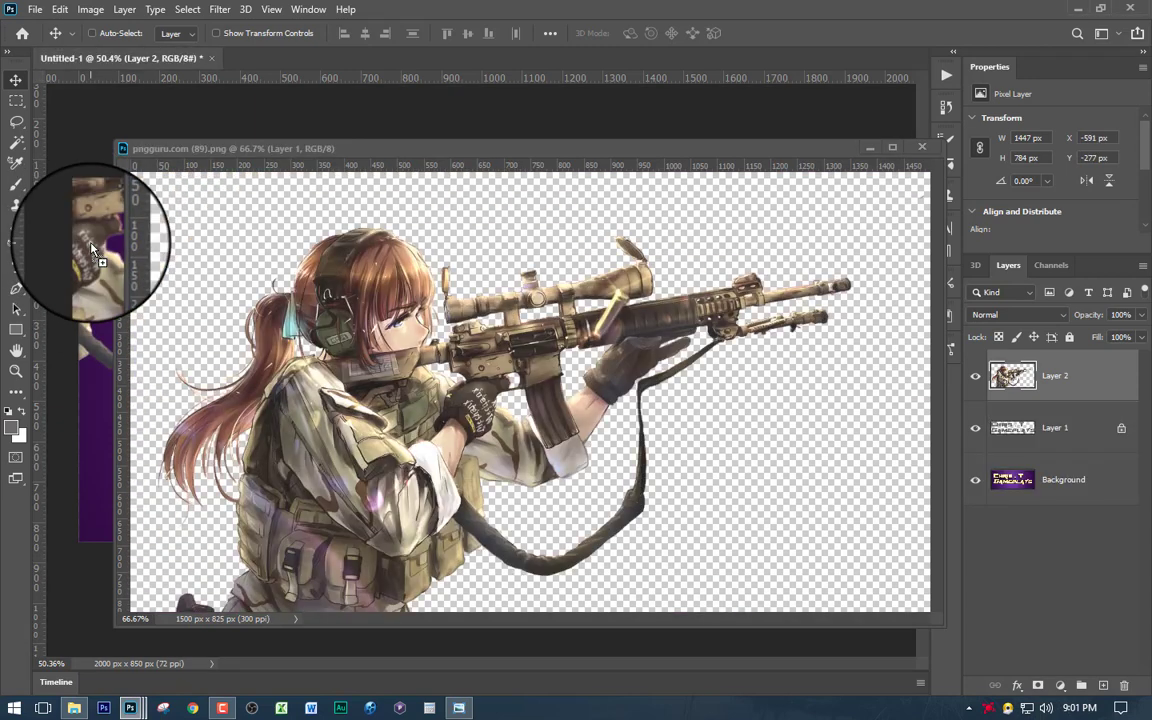
left_click(921, 147)
left_click_drag(201, 347, 437, 424)
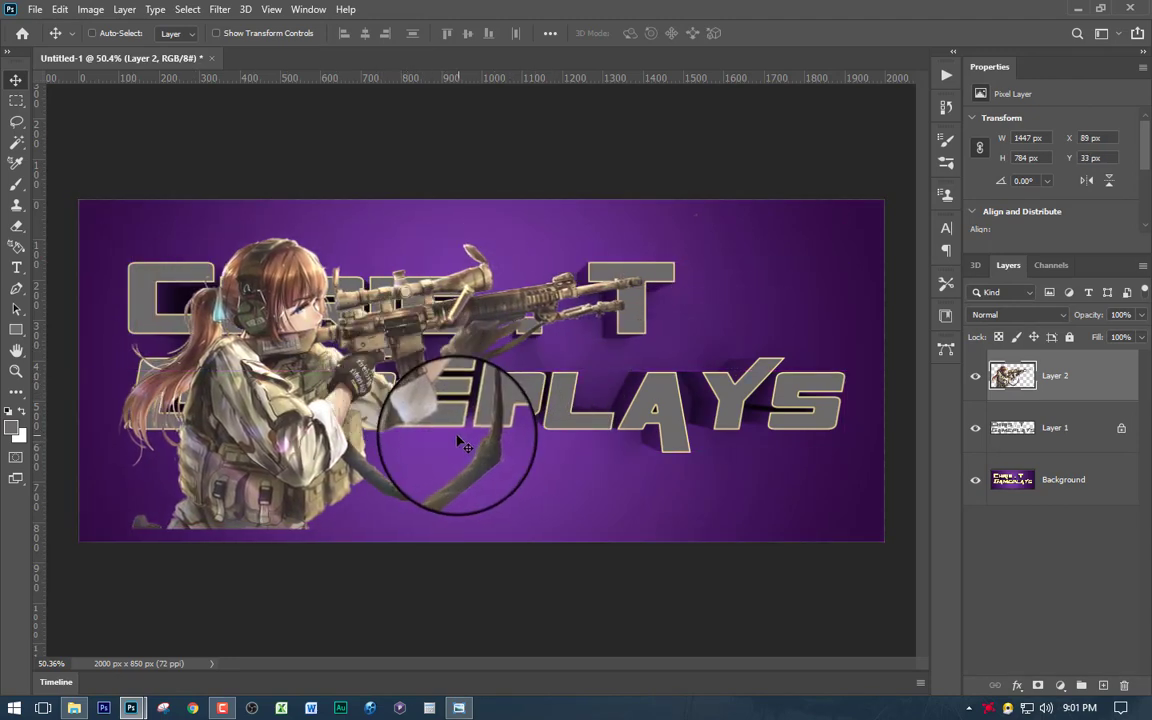
Raise the saturation of the girl's layer to +38 with a Hue/Saturation adjustment
scroll(375, 330, "up", 5)
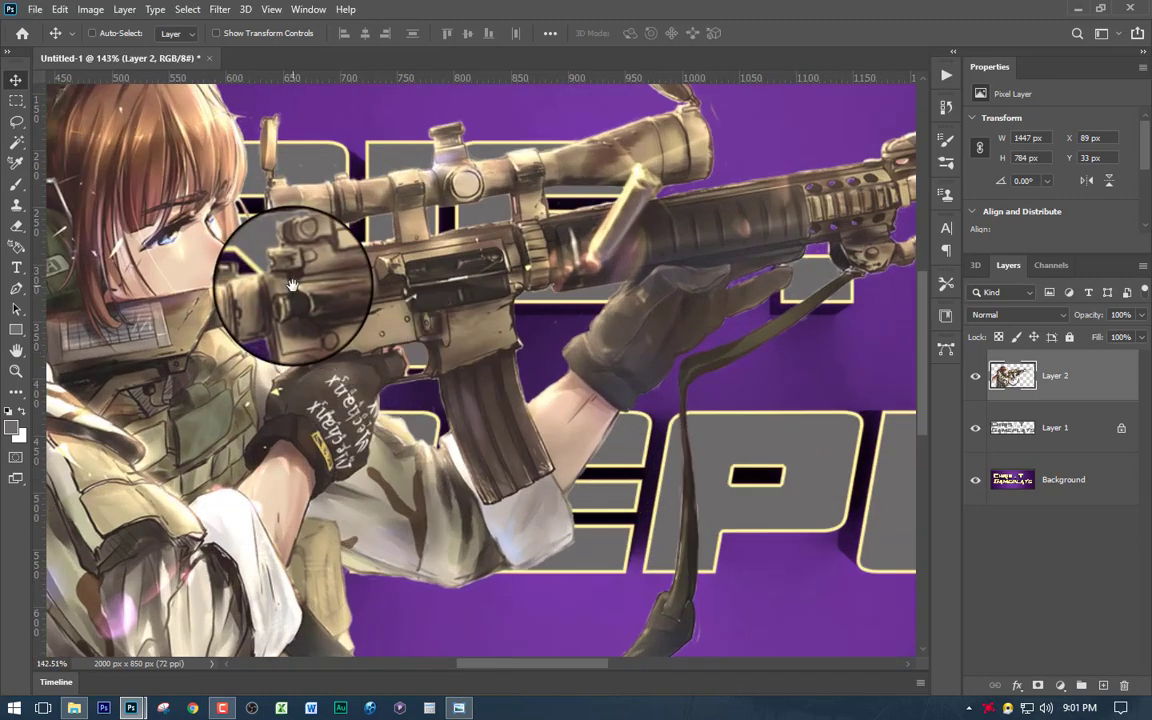
scroll(292, 285, "down", 3)
scroll(450, 411, "down", 3)
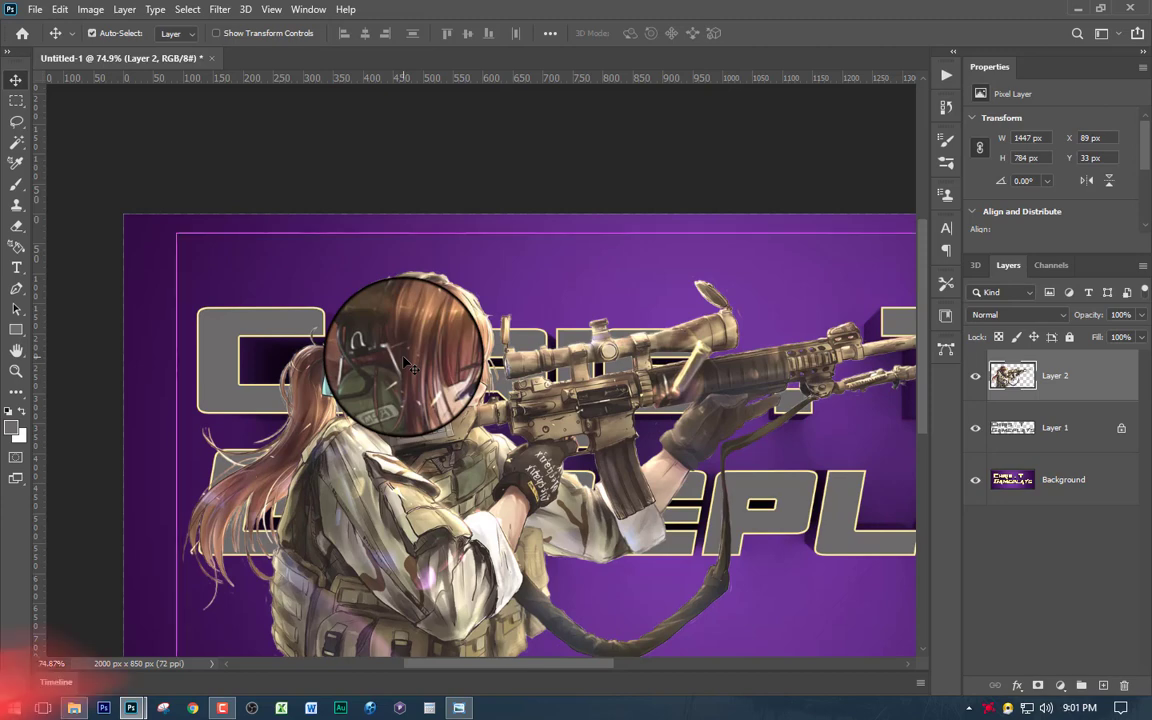
key("ctrl+u")
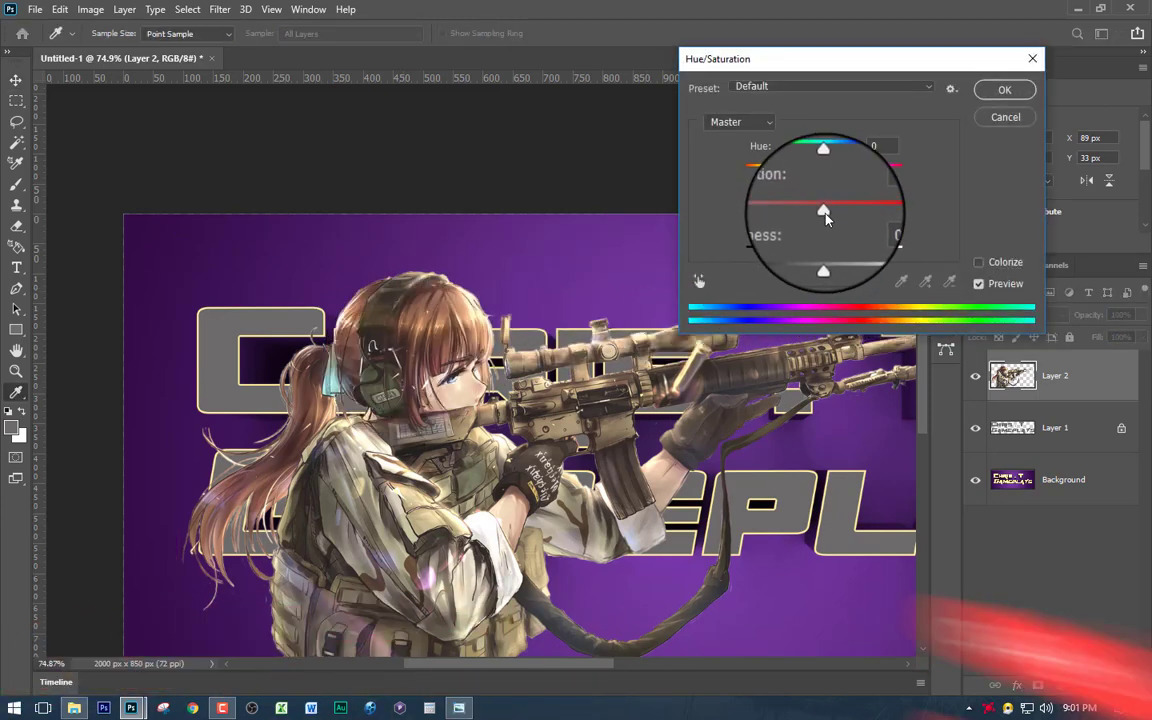
left_click_drag(826, 205, 855, 219)
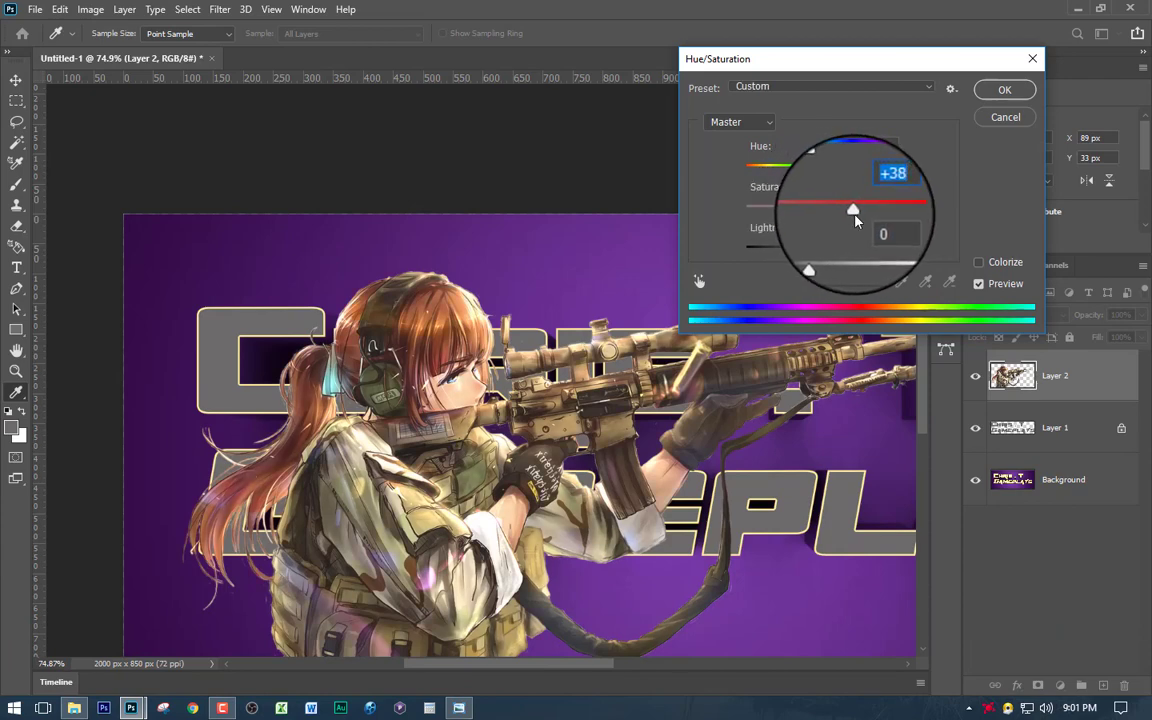
left_click(991, 98)
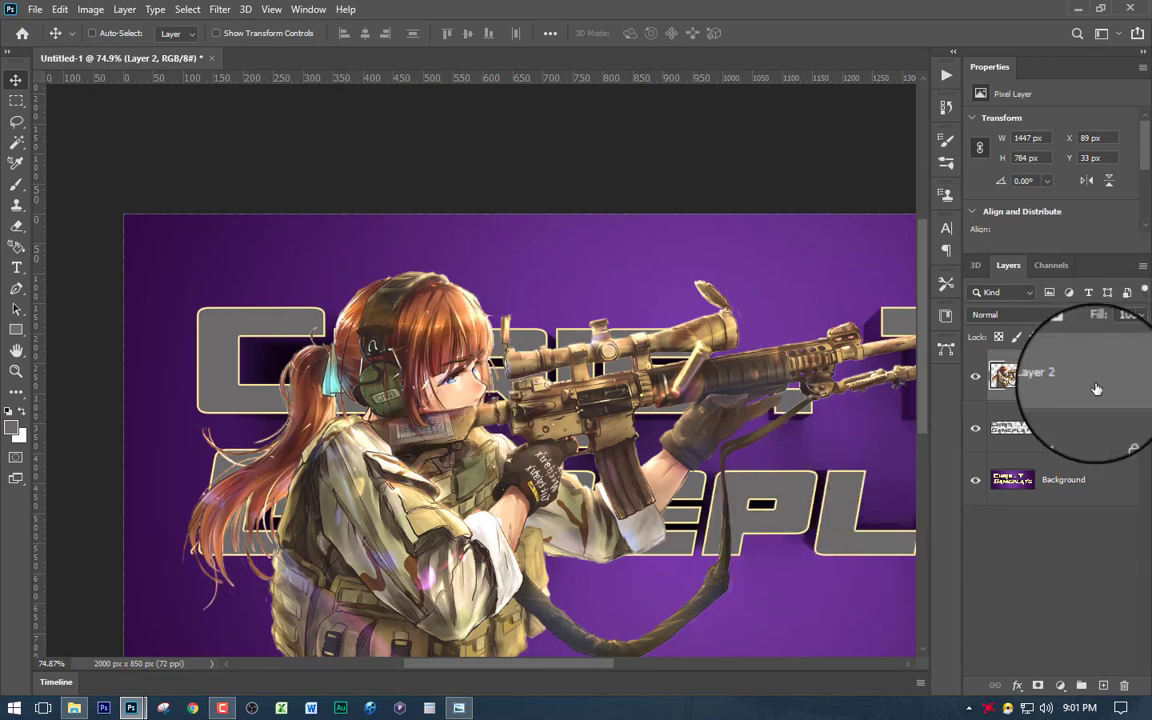
Clip the girl's layer to the grey letter faces and shift it sideways until her face sits in the R of the first line
key("ctrl+alt+g")
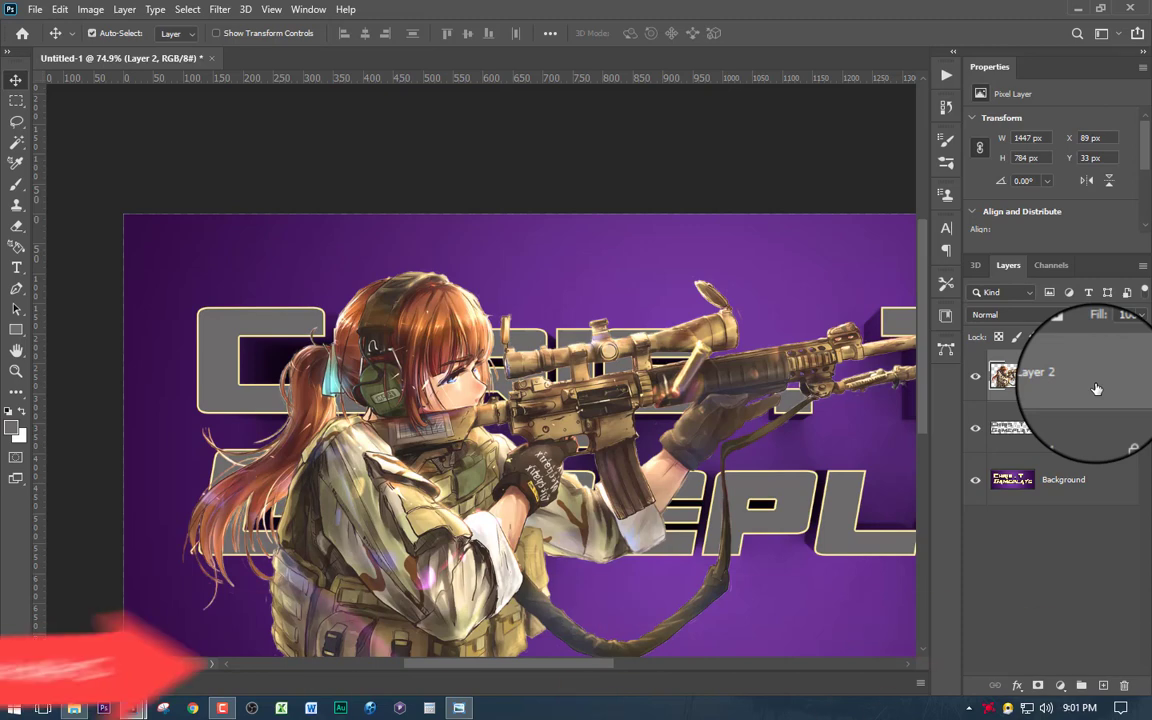
key("ctrl+alt+g")
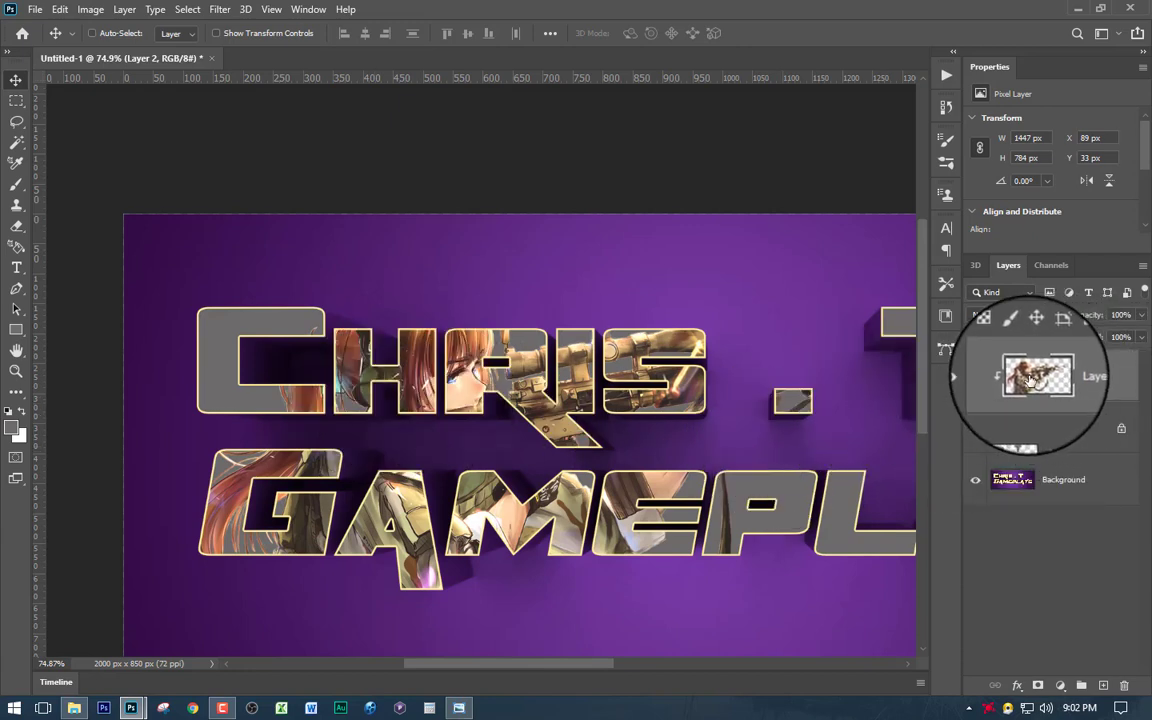
left_click_drag(540, 347, 611, 395)
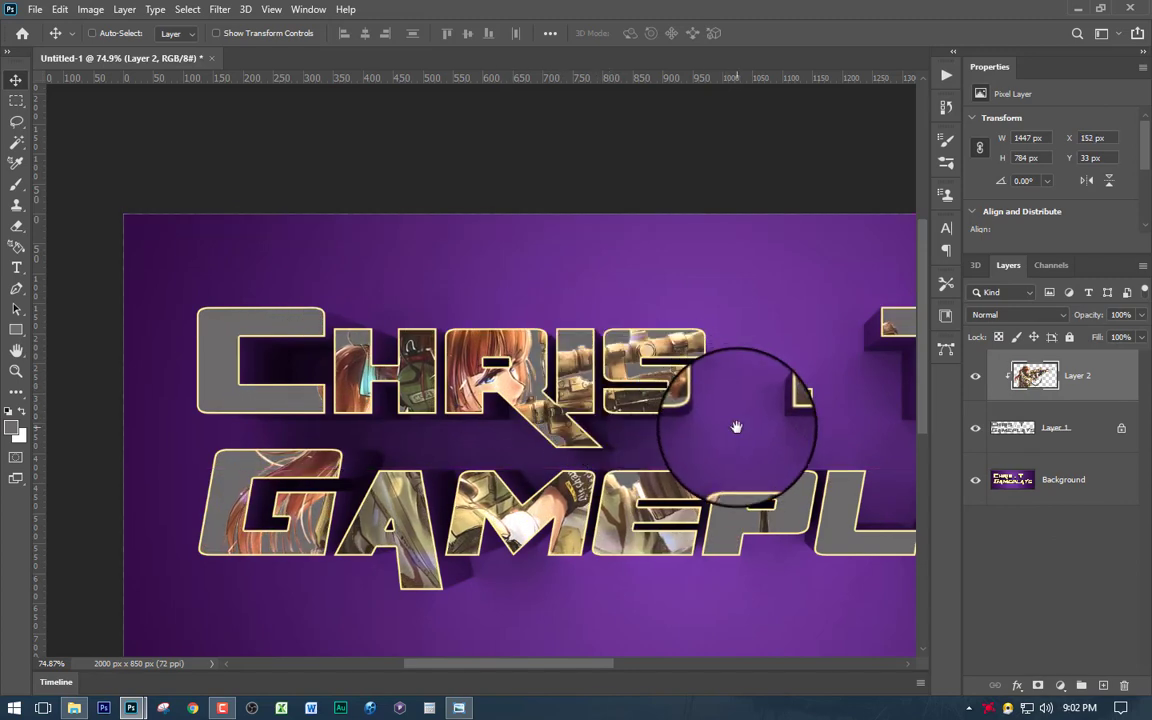
Rotate the clipped girl image about 6° clockwise with Free Transform and adjust its position within the letters
left_click_drag(735, 424, 582, 333)
scroll(582, 333, "down", 5)
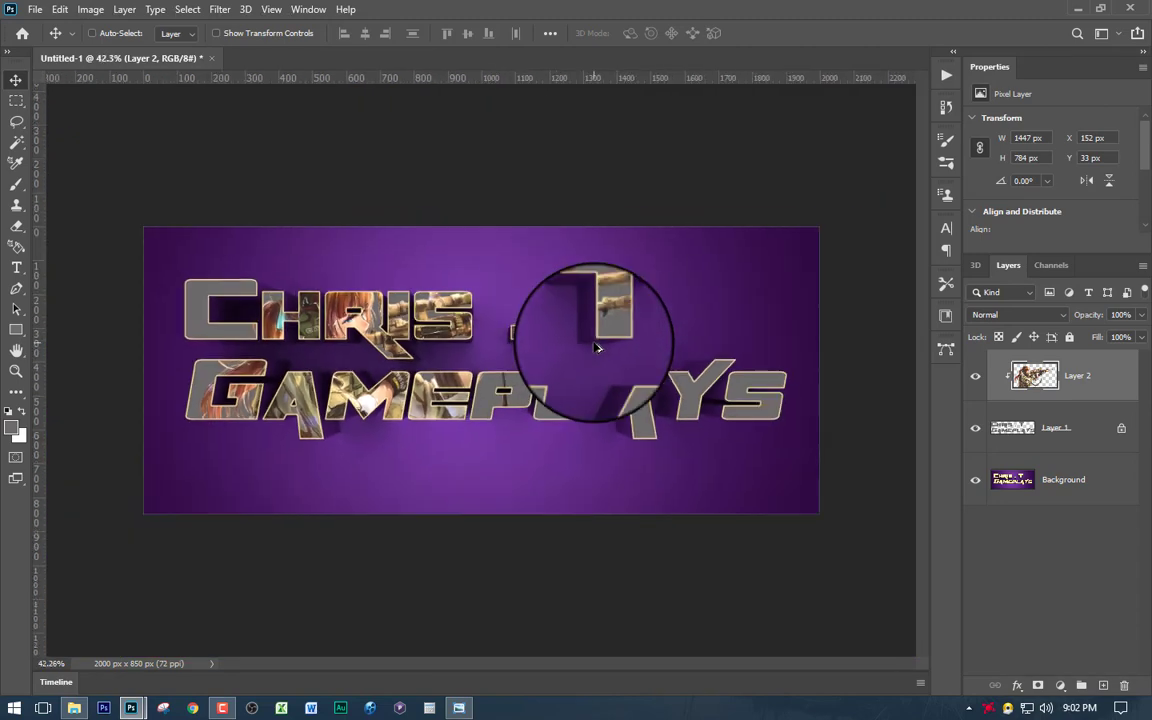
scroll(478, 383, "up", 2)
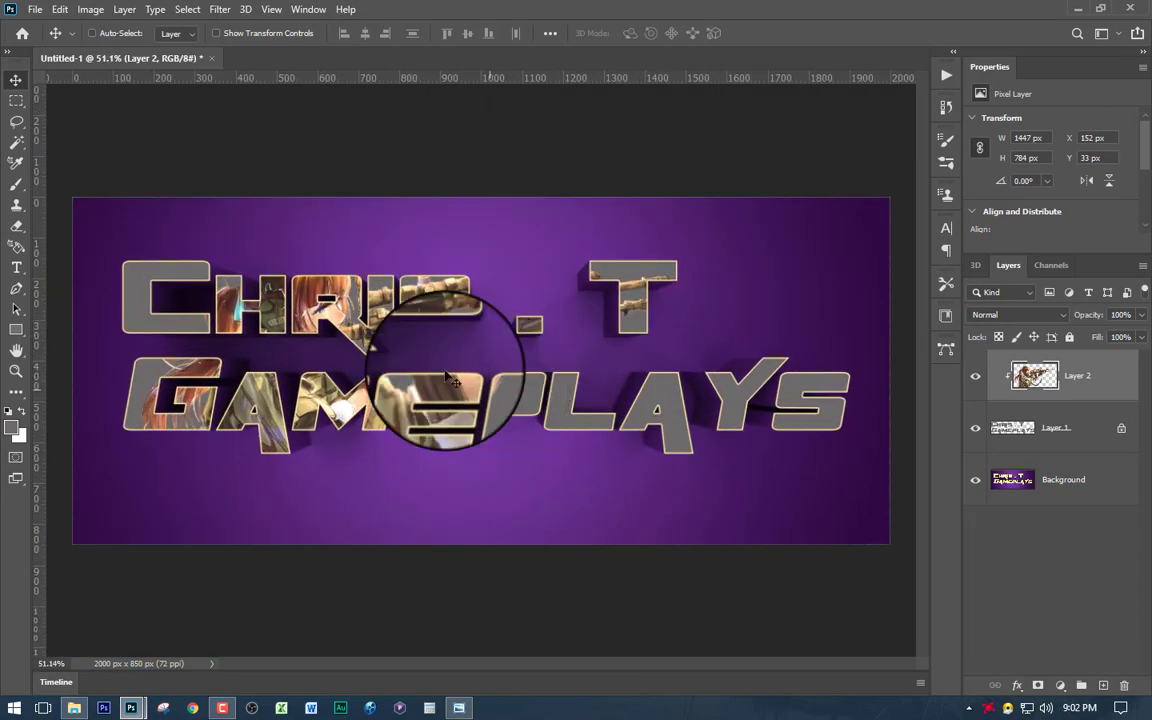
left_click_drag(369, 339, 756, 398)
key("ctrl+t")
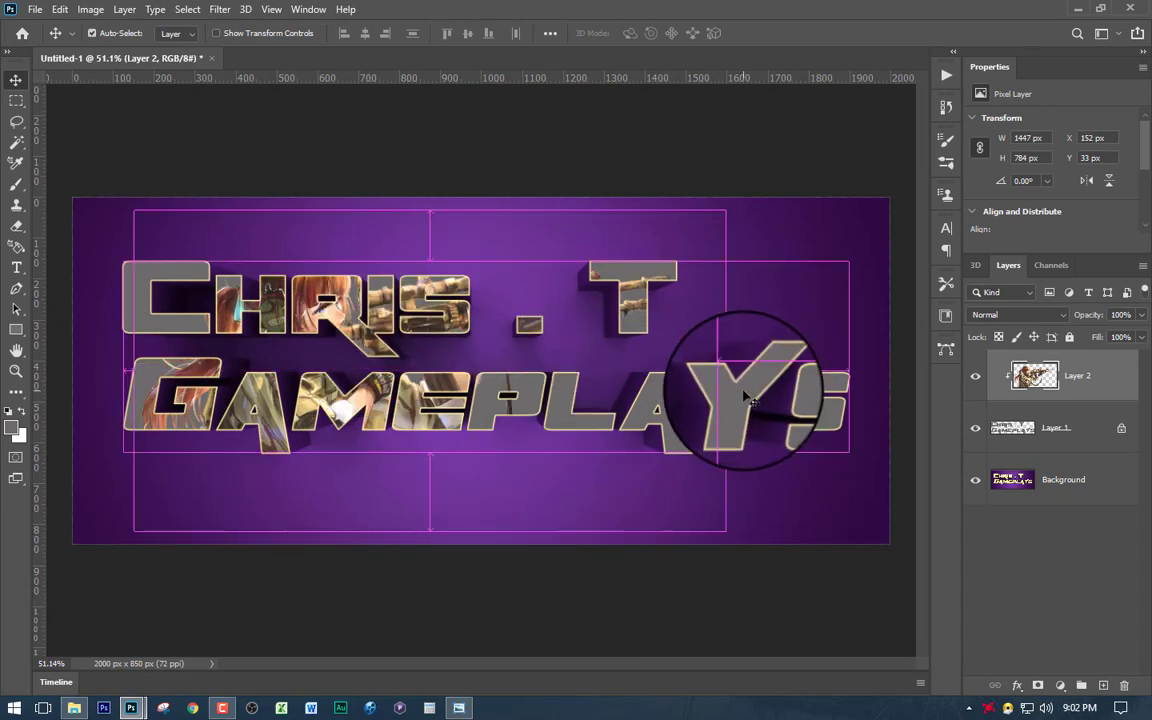
left_click_drag(800, 190, 813, 241)
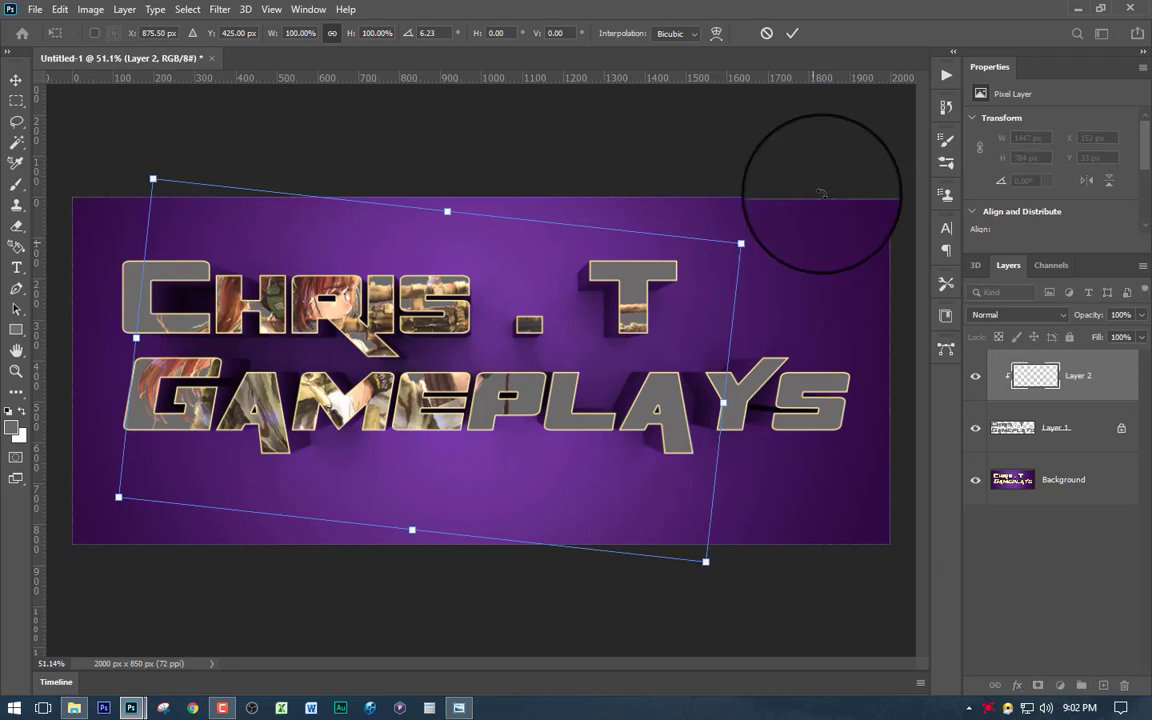
left_click(792, 33)
left_click_drag(763, 378, 708, 325)
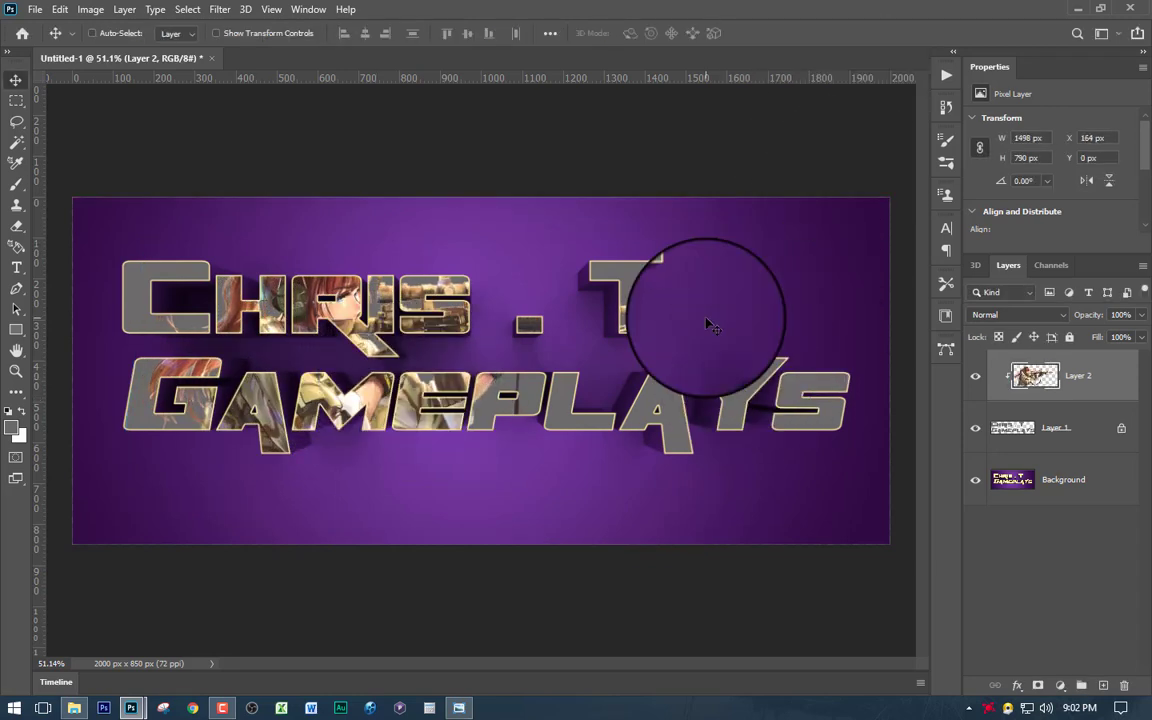